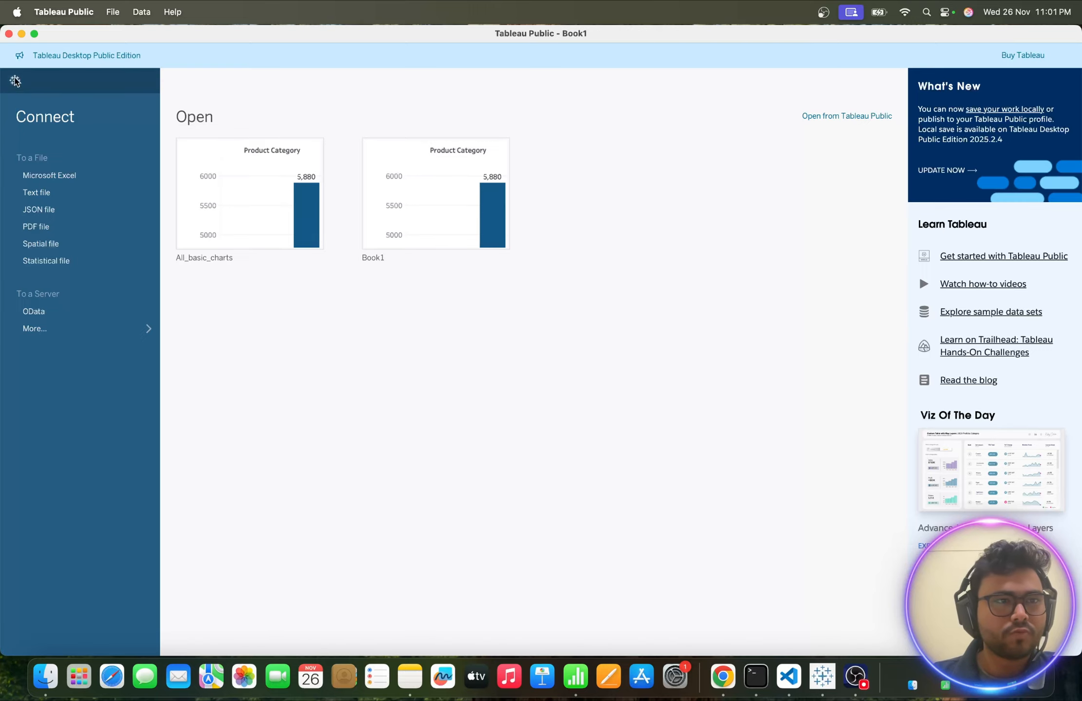
Make the Tableau Public window full screen.
{"action": "left_click", "coordinate": [34, 33]}
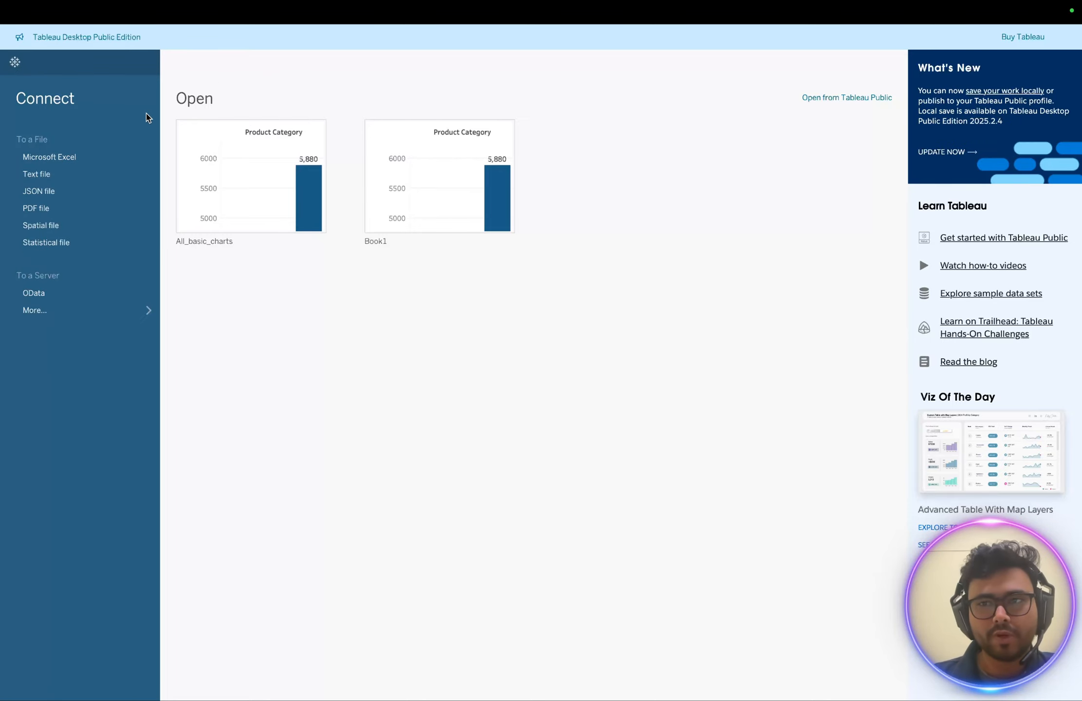
Switch to Chrome, search Google in a new tab for "tableau public download", and open the Tableau Community result.
{"action": "key", "text": "ctrl+Left"}
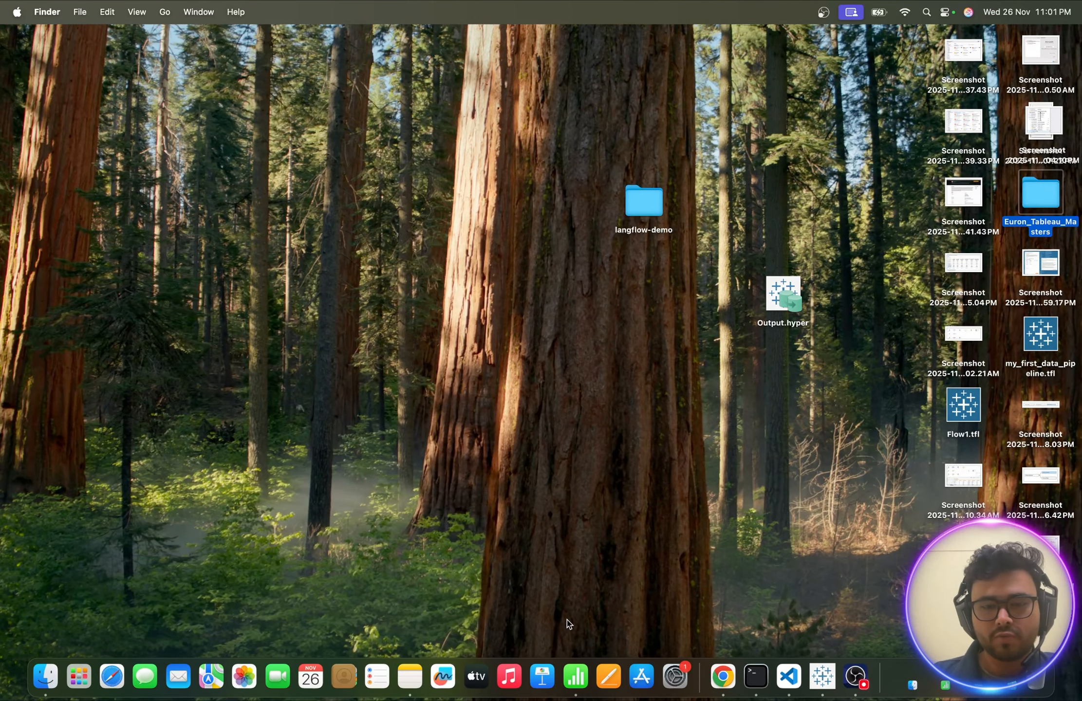
{"action": "left_click", "coordinate": [722, 677]}
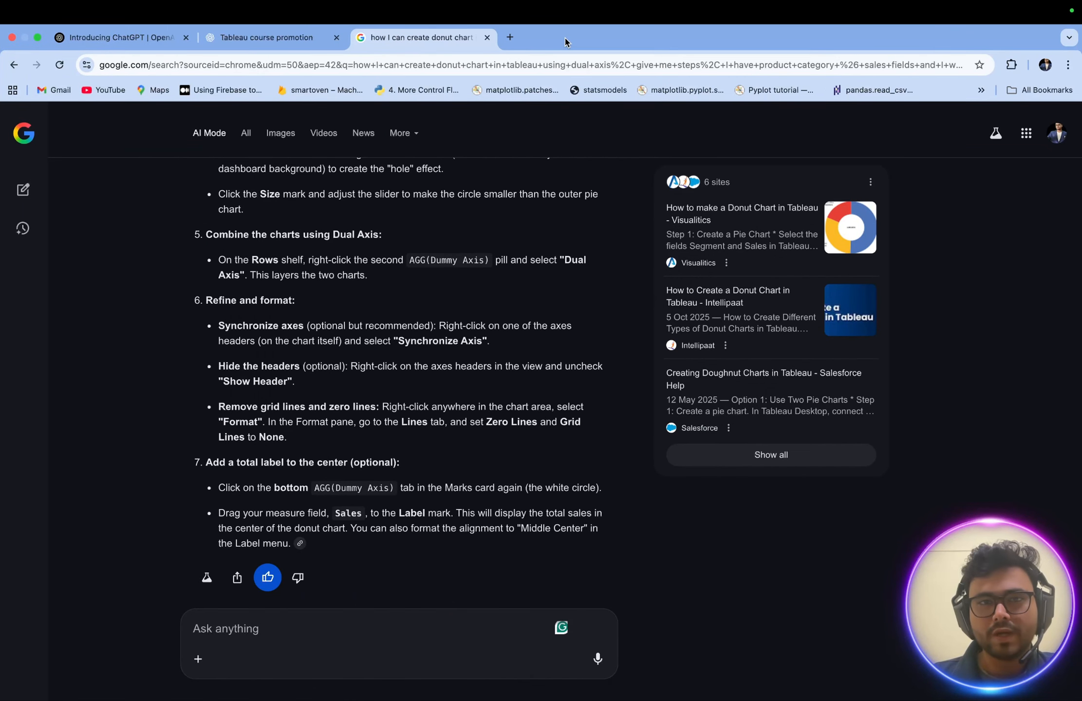
{"action": "left_click", "coordinate": [509, 37]}
{"action": "left_click", "coordinate": [357, 273]}
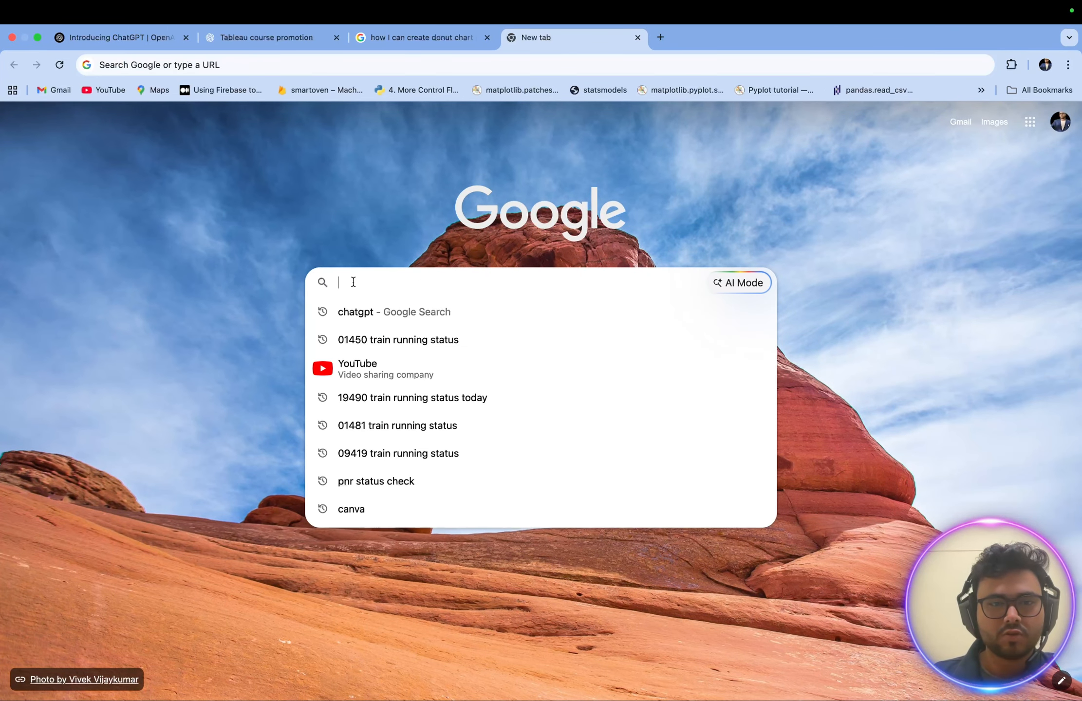
{"action": "type", "text": "tableau"}
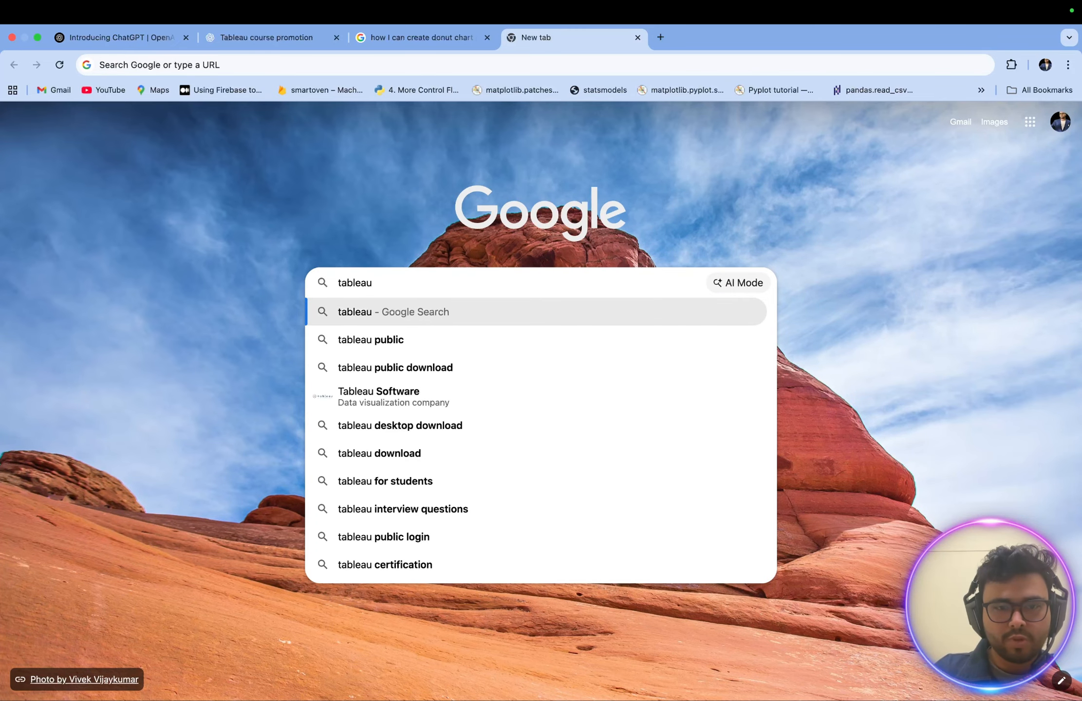
{"action": "left_click", "coordinate": [378, 374]}
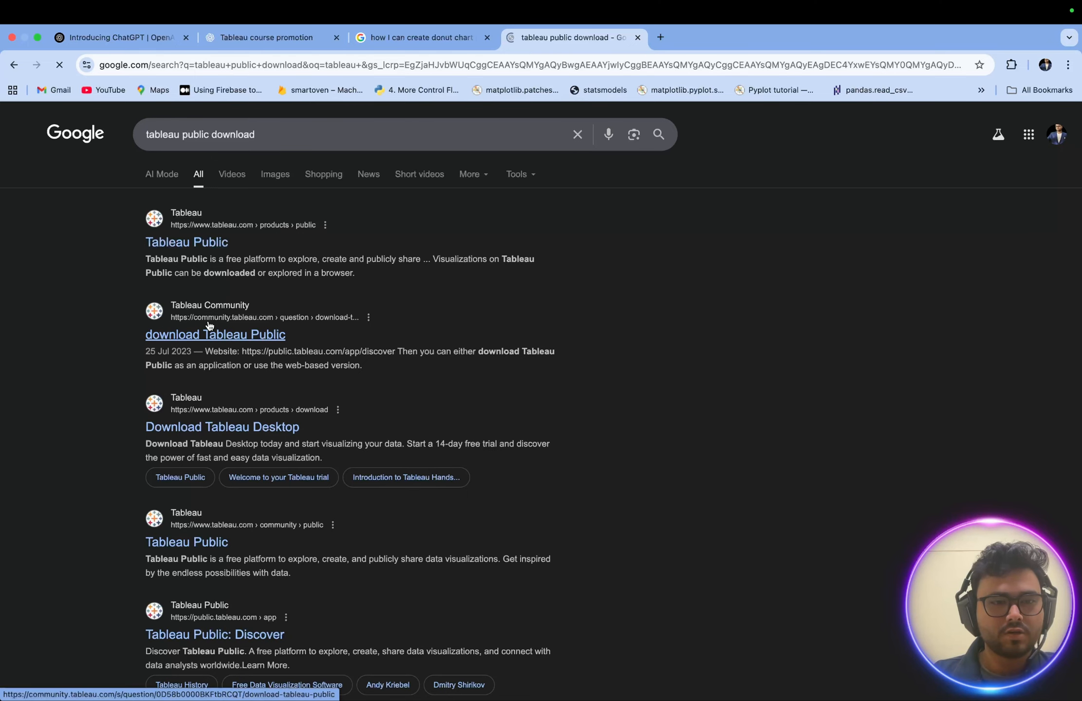
{"action": "scroll", "coordinate": [206, 325], "scroll_direction": "down", "scroll_amount": 1}
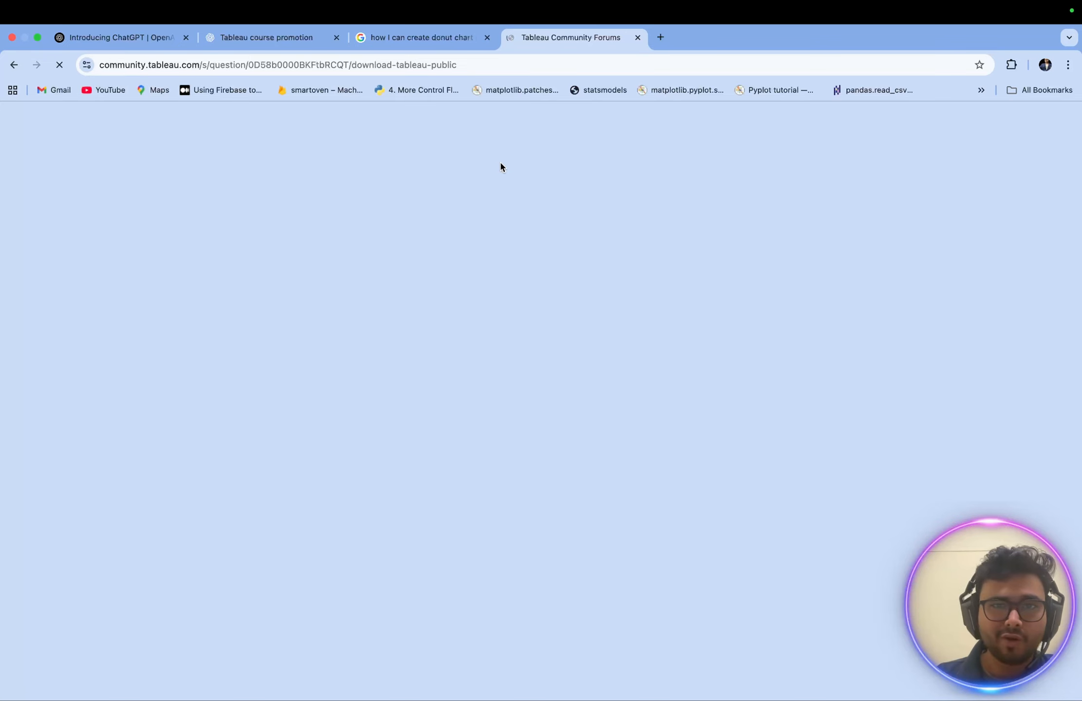
Switch to Tableau Public and view the additional server connectors.
{"action": "key", "text": "ctrl+Up"}
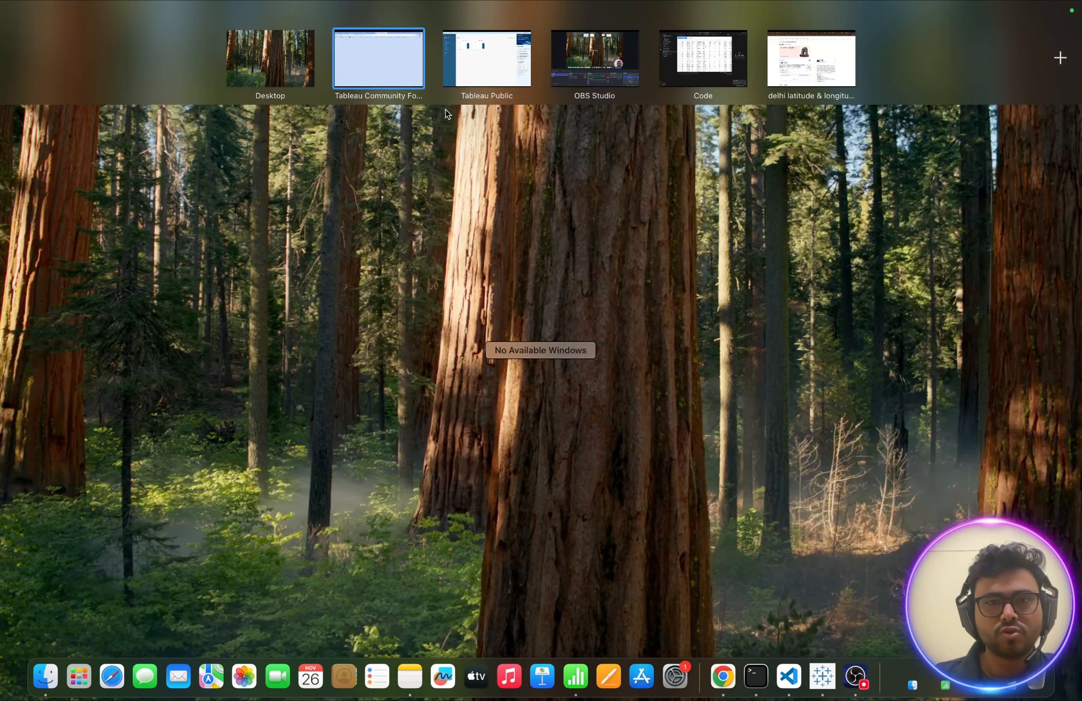
{"action": "left_click", "coordinate": [496, 57]}
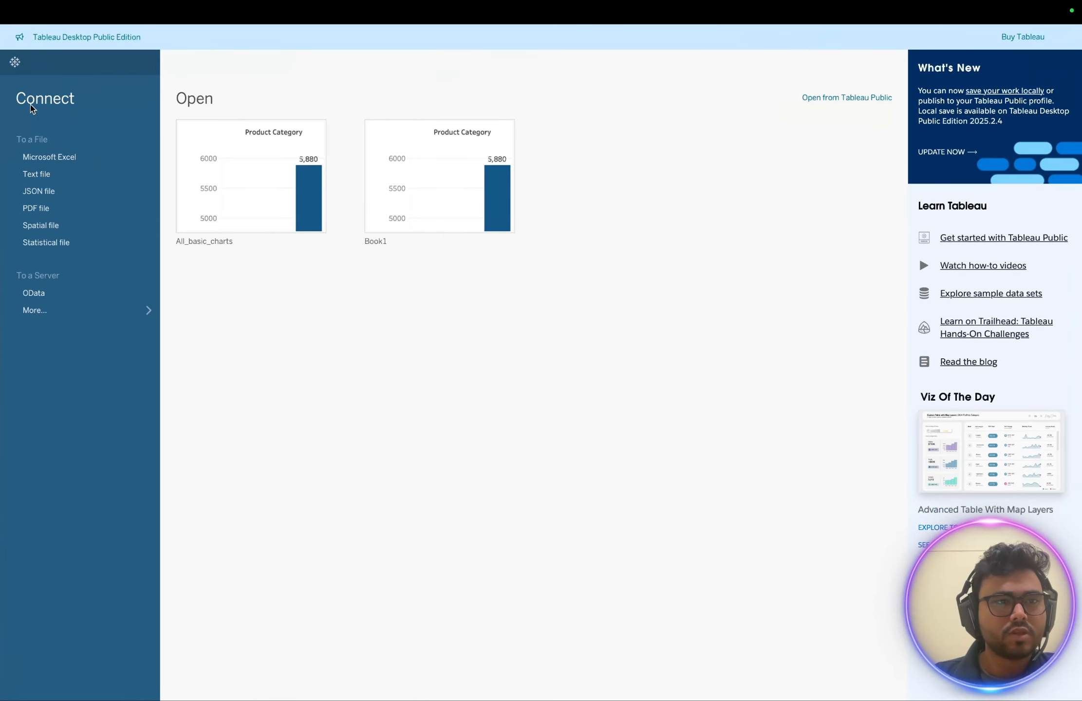
{"action": "left_click", "coordinate": [55, 313]}
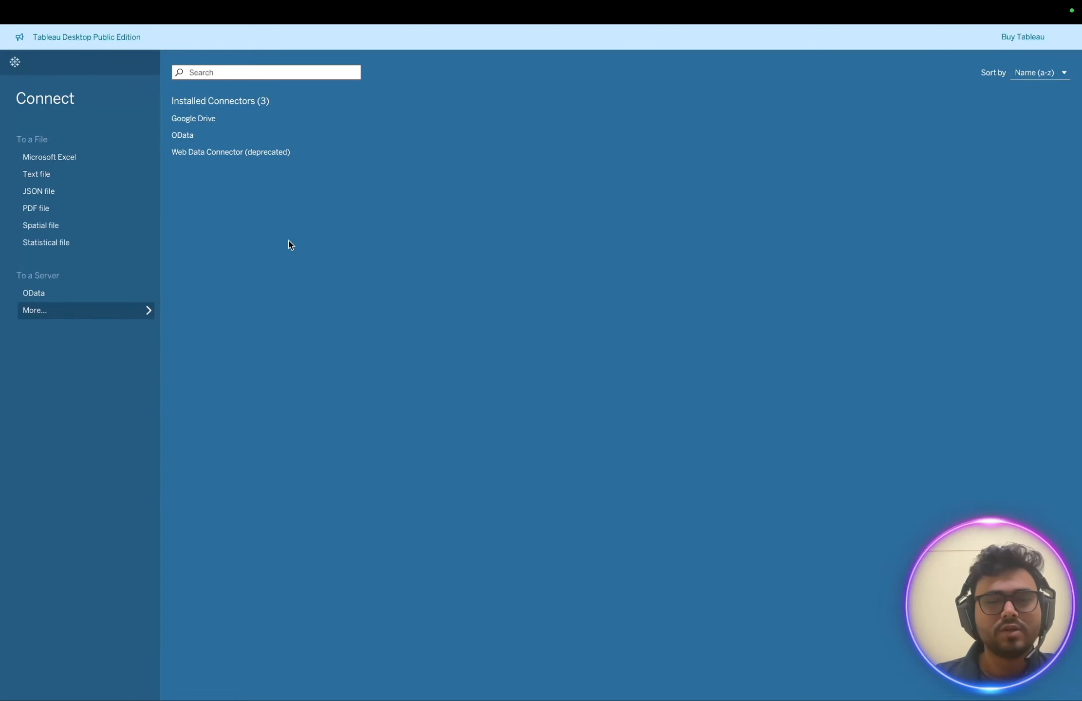
Return the Chrome page to the Google search results and switch back to Tableau Public.
{"action": "key", "text": "ctrl+Left"}
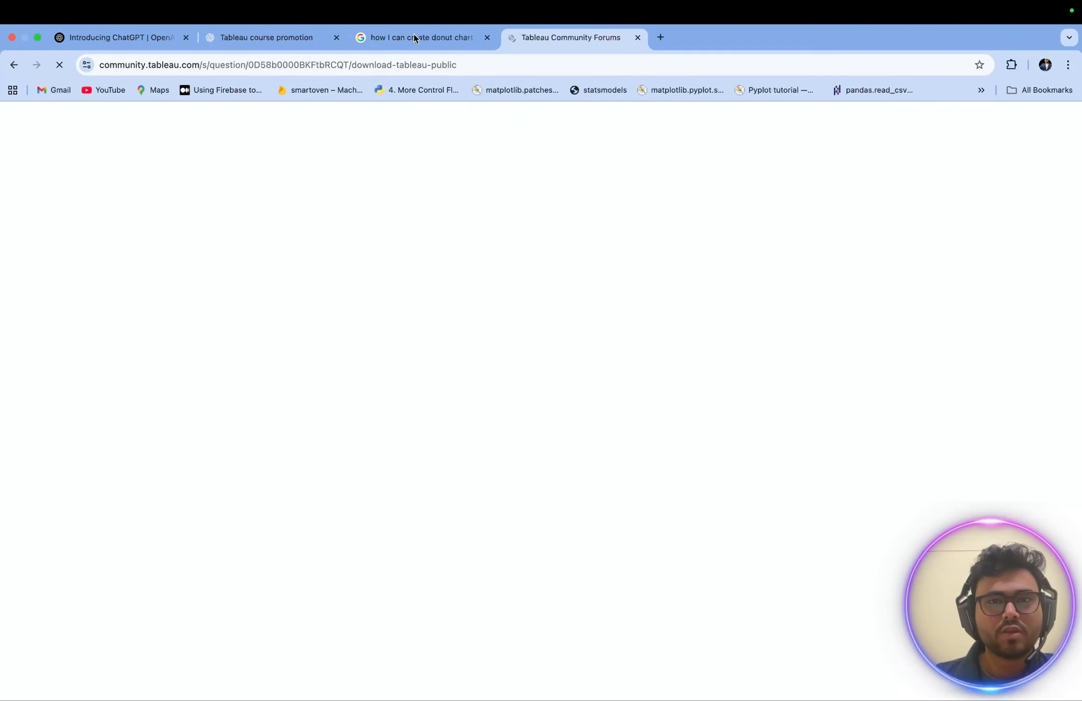
{"action": "left_click", "coordinate": [14, 65]}
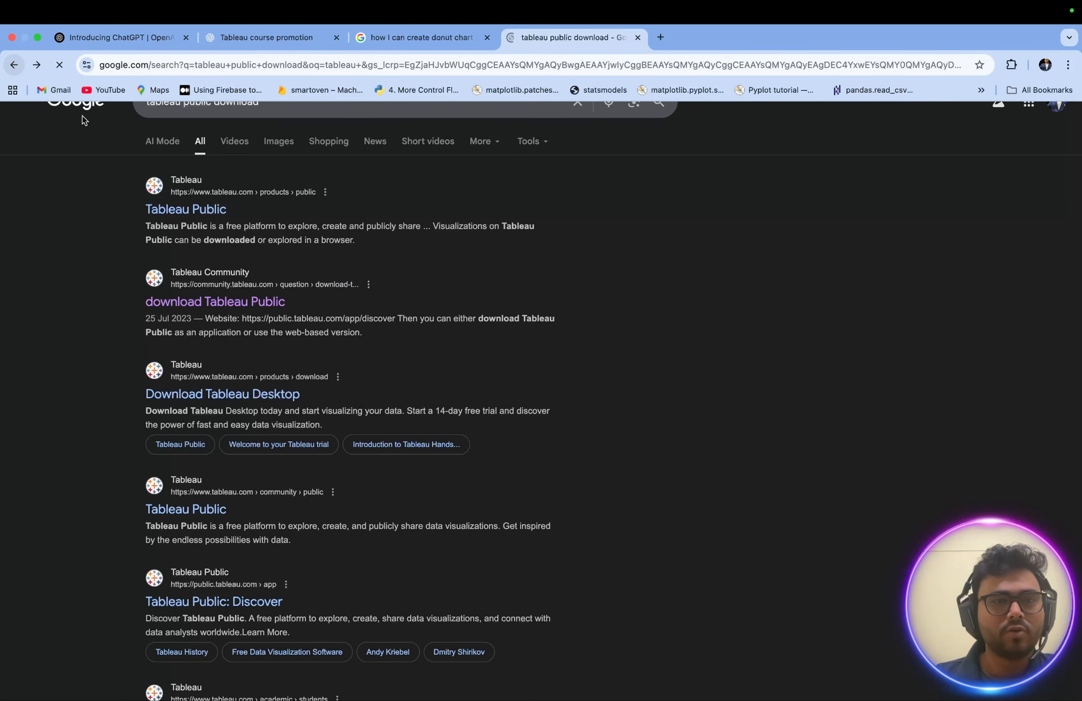
{"action": "key", "text": "ctrl+Right"}
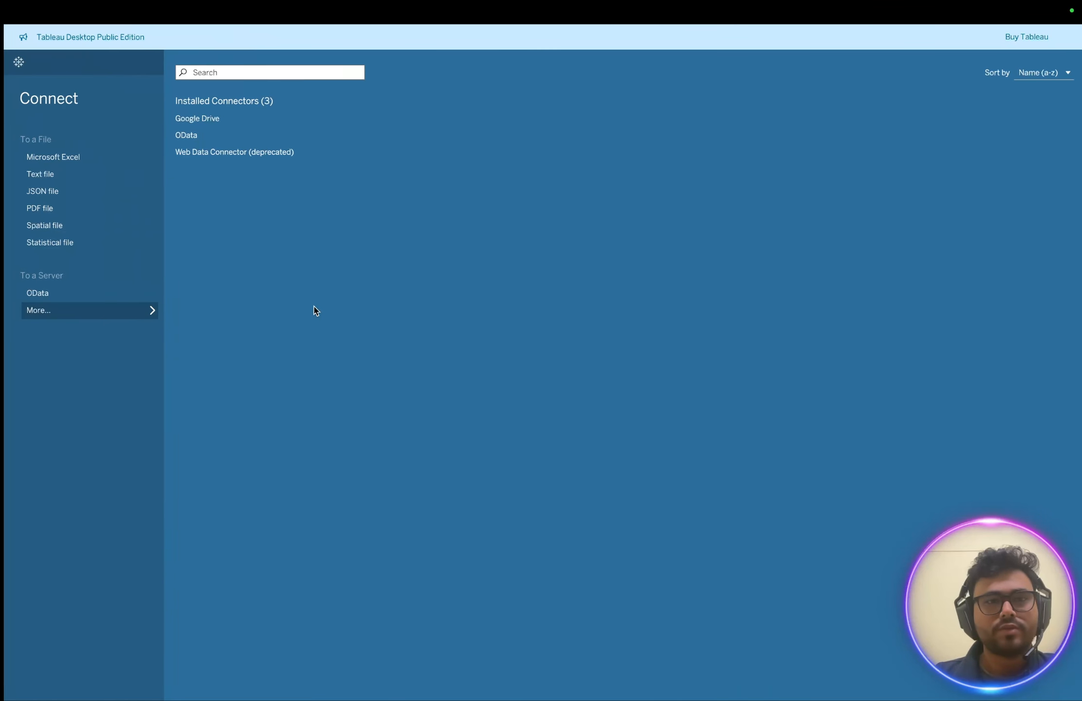
Connect to the text file sales.csv in the data folder and look through its field list.
{"action": "left_click", "coordinate": [56, 180]}
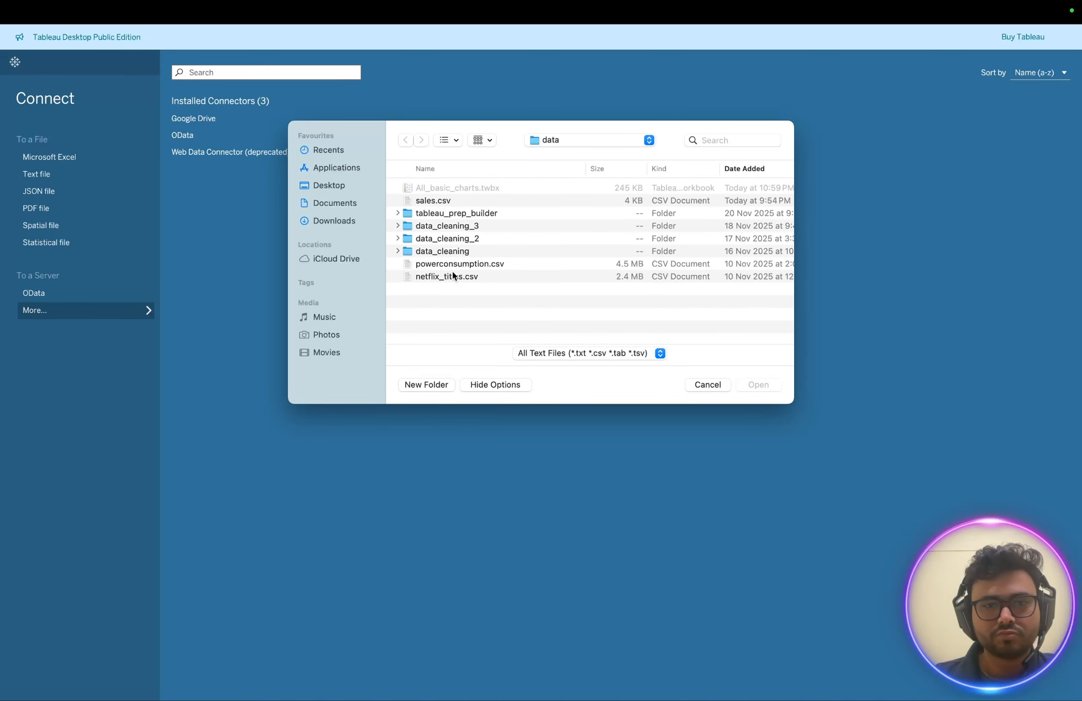
{"action": "left_click", "coordinate": [434, 204]}
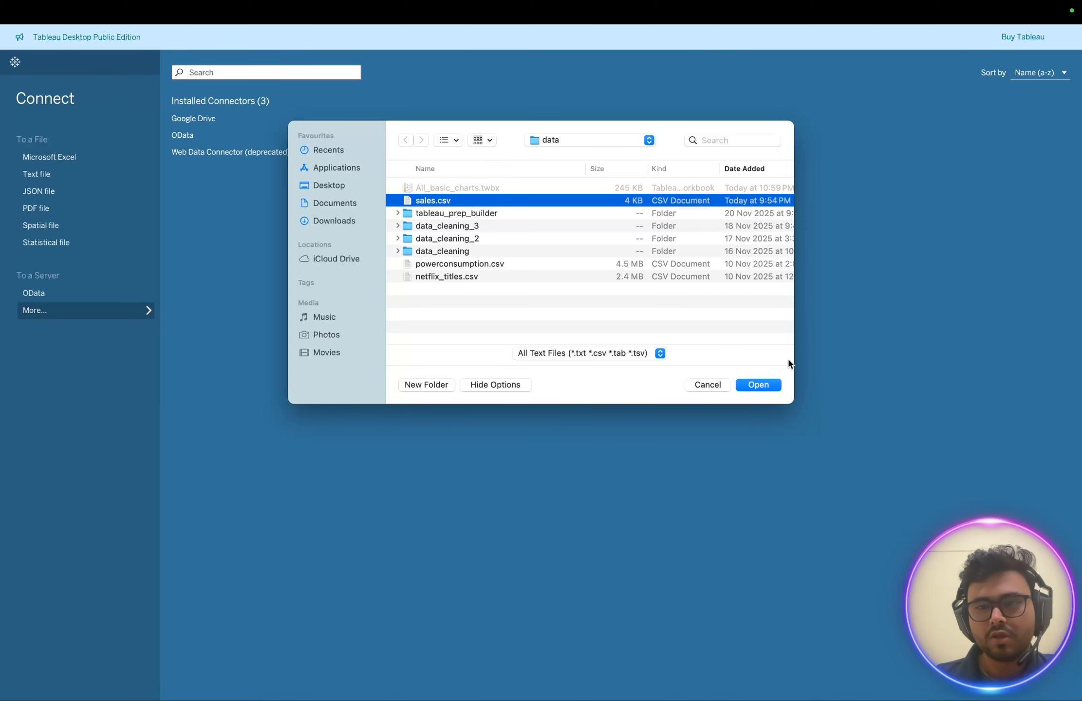
{"action": "left_click", "coordinate": [757, 385]}
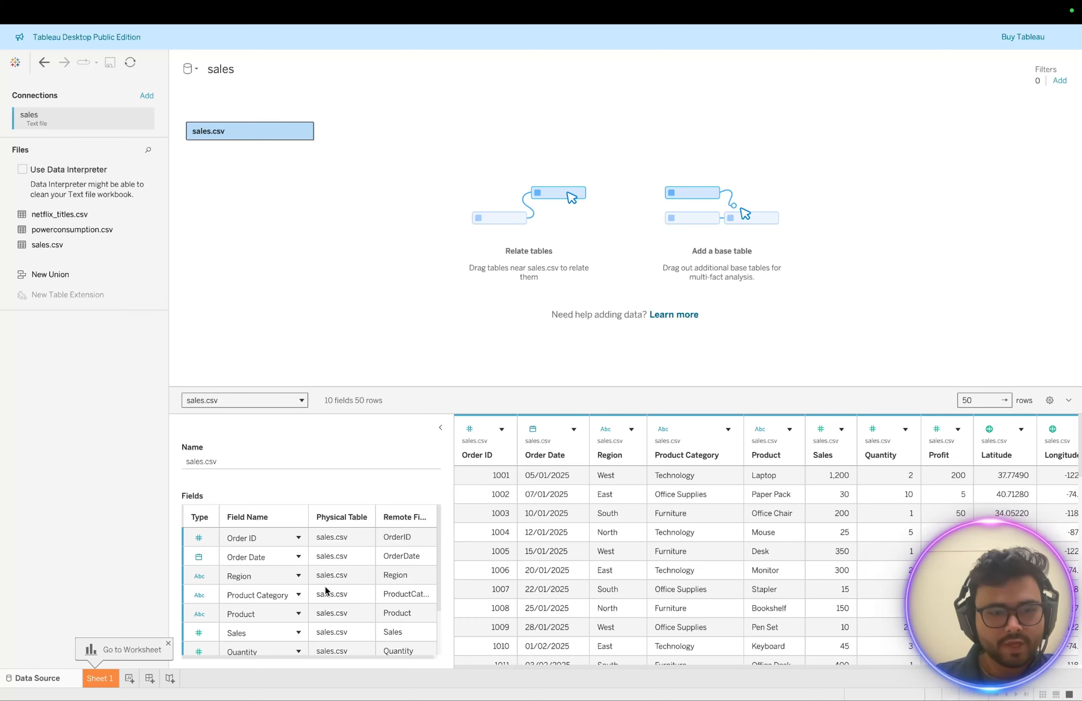
{"action": "scroll", "coordinate": [250, 567], "scroll_direction": "down", "scroll_amount": 1}
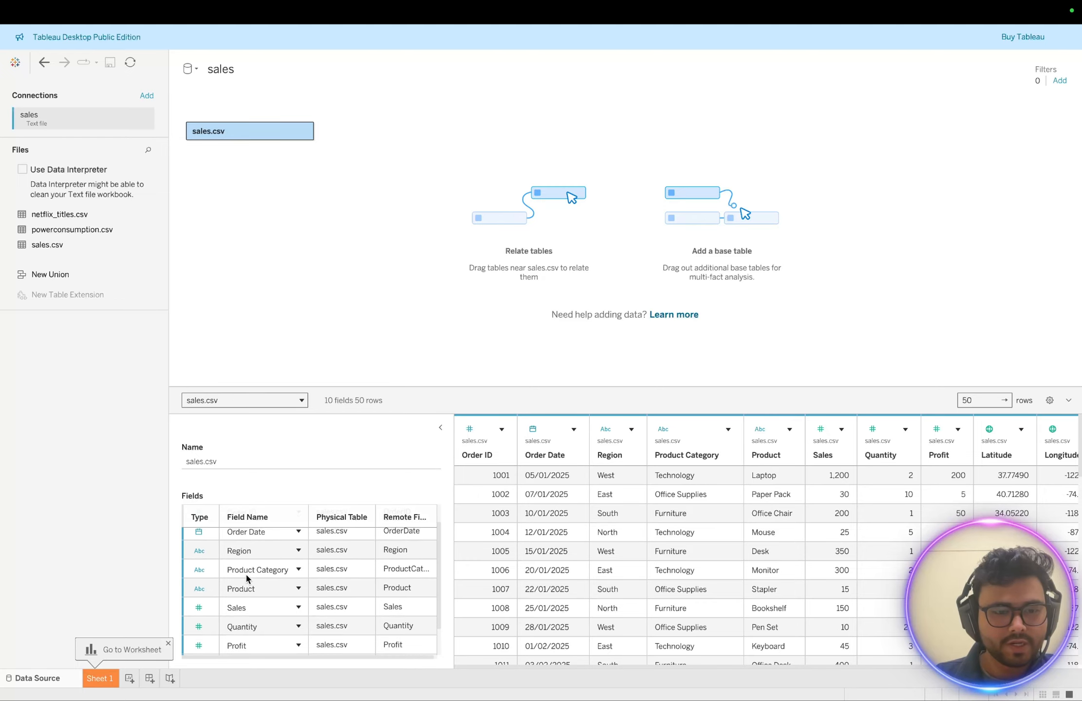
{"action": "scroll", "coordinate": [252, 569], "scroll_direction": "down", "scroll_amount": 2}
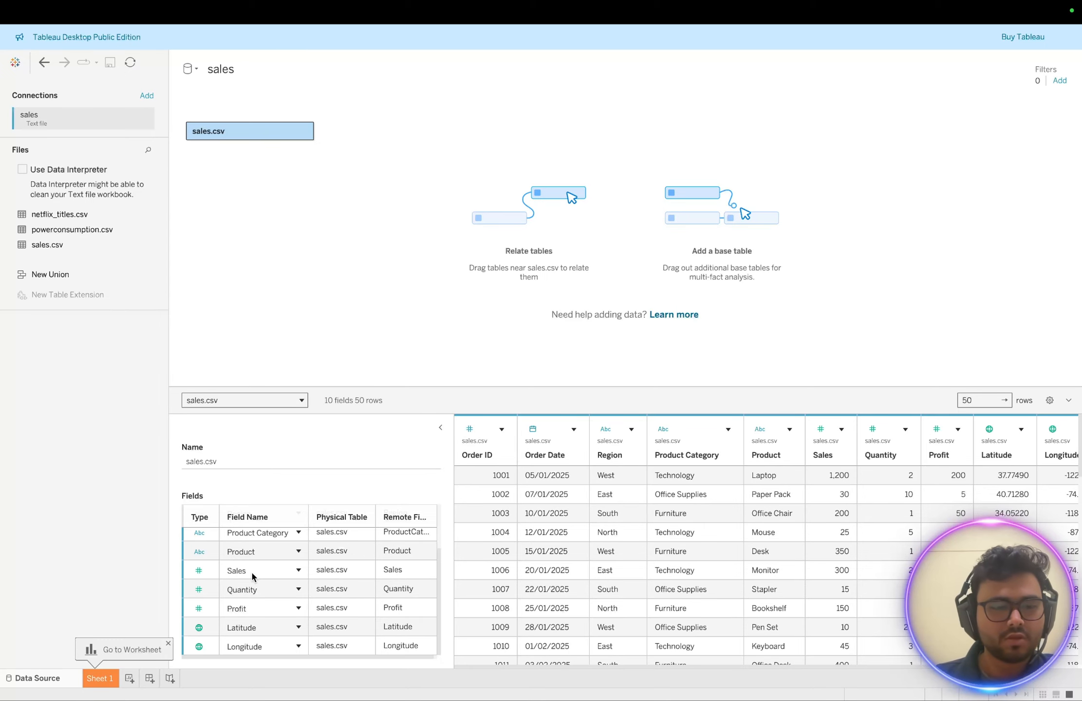
On Sheet 1, build a text table of Sales totals with Product Category on the rows.
{"action": "left_click", "coordinate": [99, 677]}
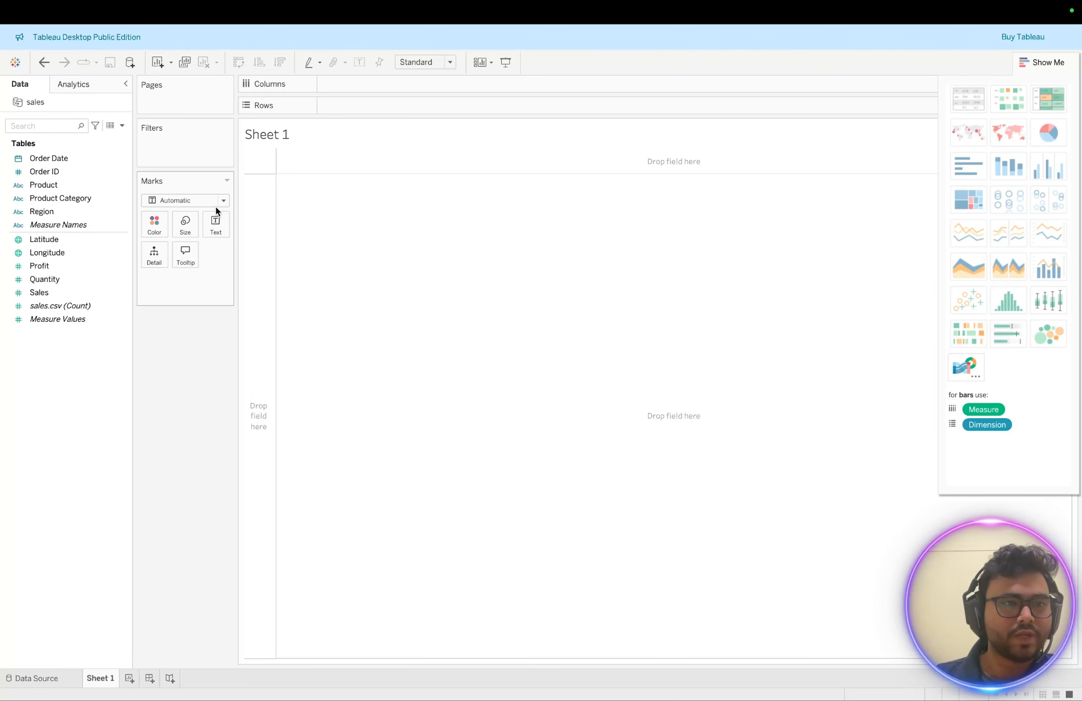
{"action": "left_click", "coordinate": [68, 201]}
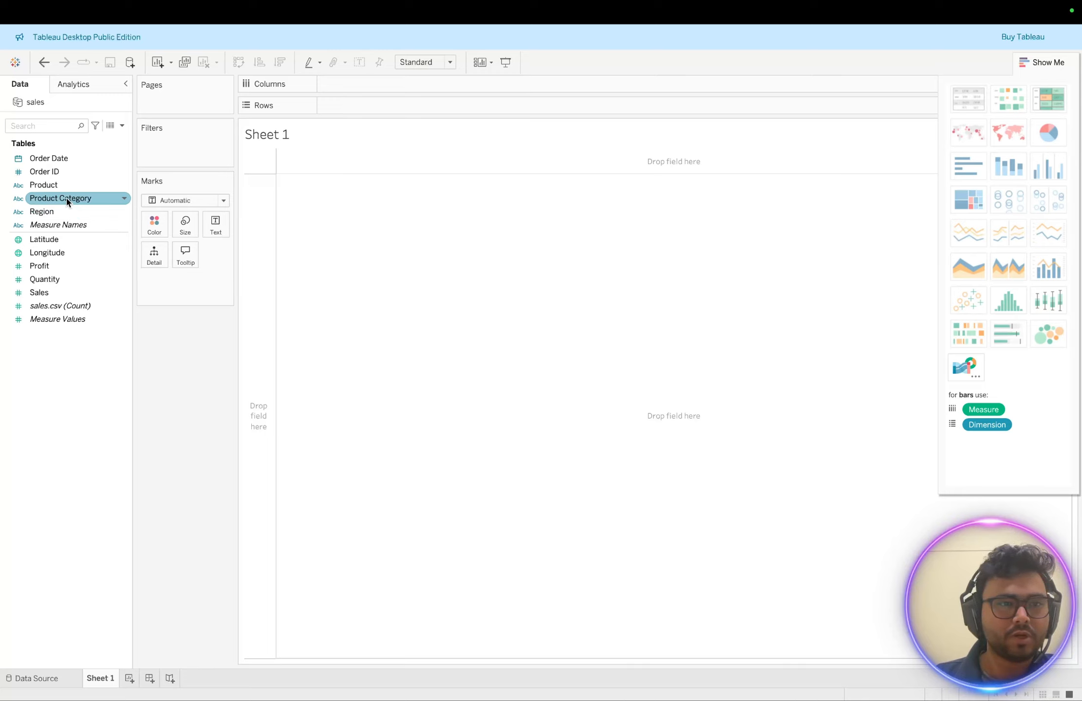
{"action": "double_click", "coordinate": [67, 201]}
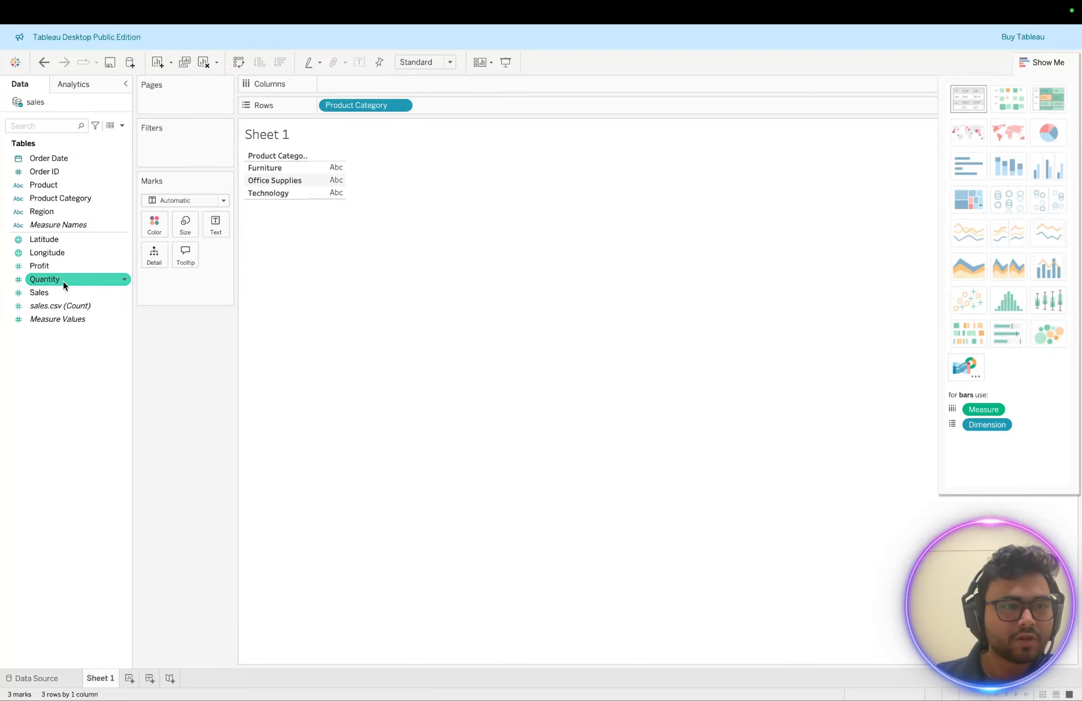
{"action": "left_click", "coordinate": [55, 294]}
{"action": "double_click", "coordinate": [55, 293]}
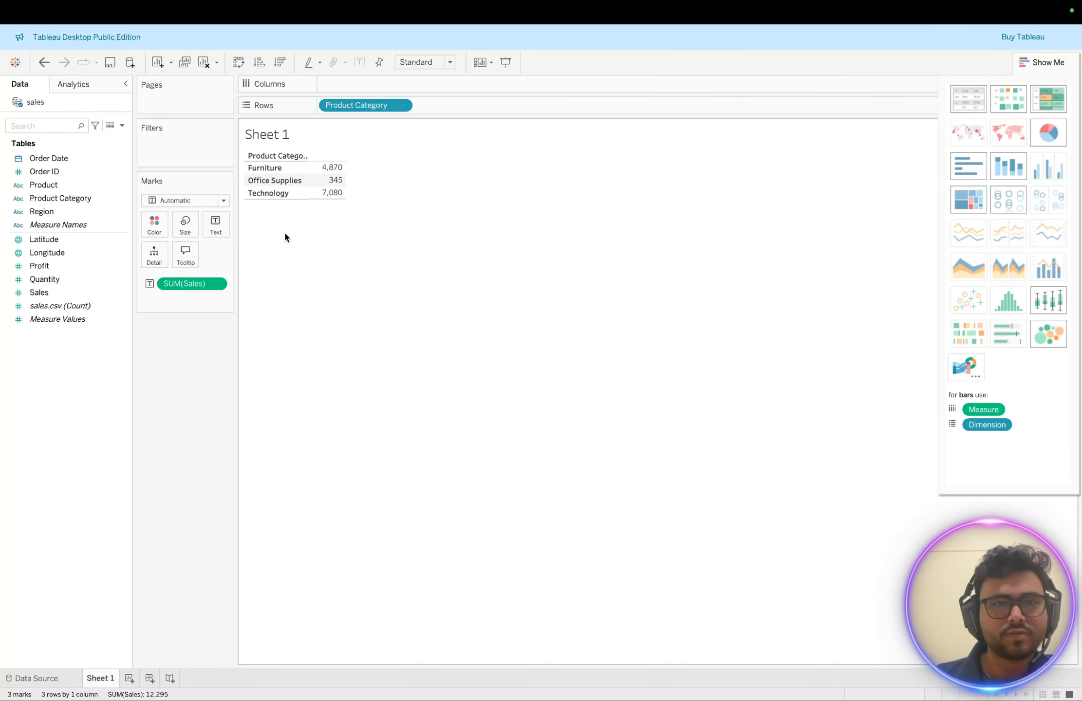
{"action": "mouse_move", "coordinate": [336, 173]}
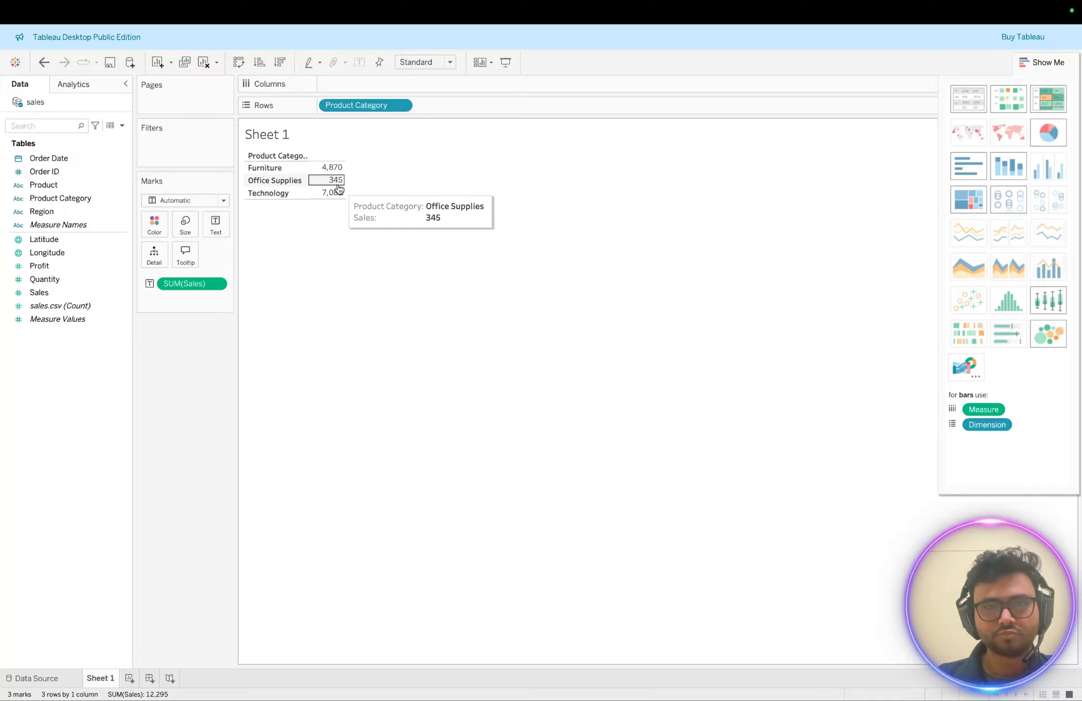
Turn the table into a vertical bar chart with the product categories sorted ascending by Sales.
{"action": "left_click", "coordinate": [961, 167]}
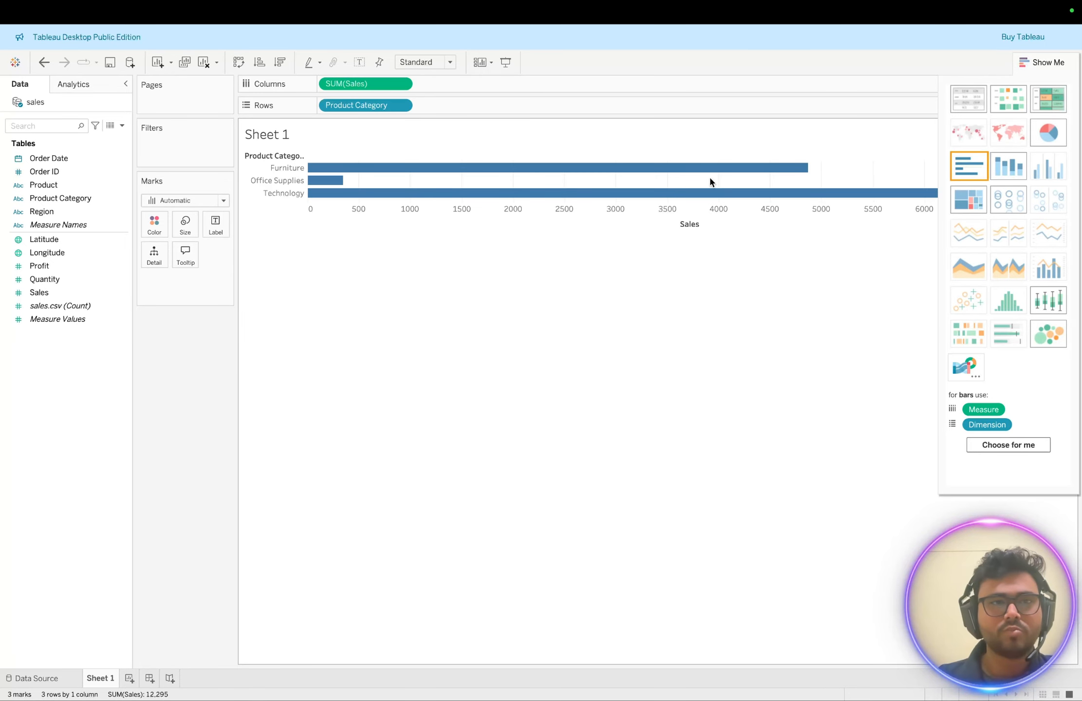
{"action": "left_click", "coordinate": [239, 62]}
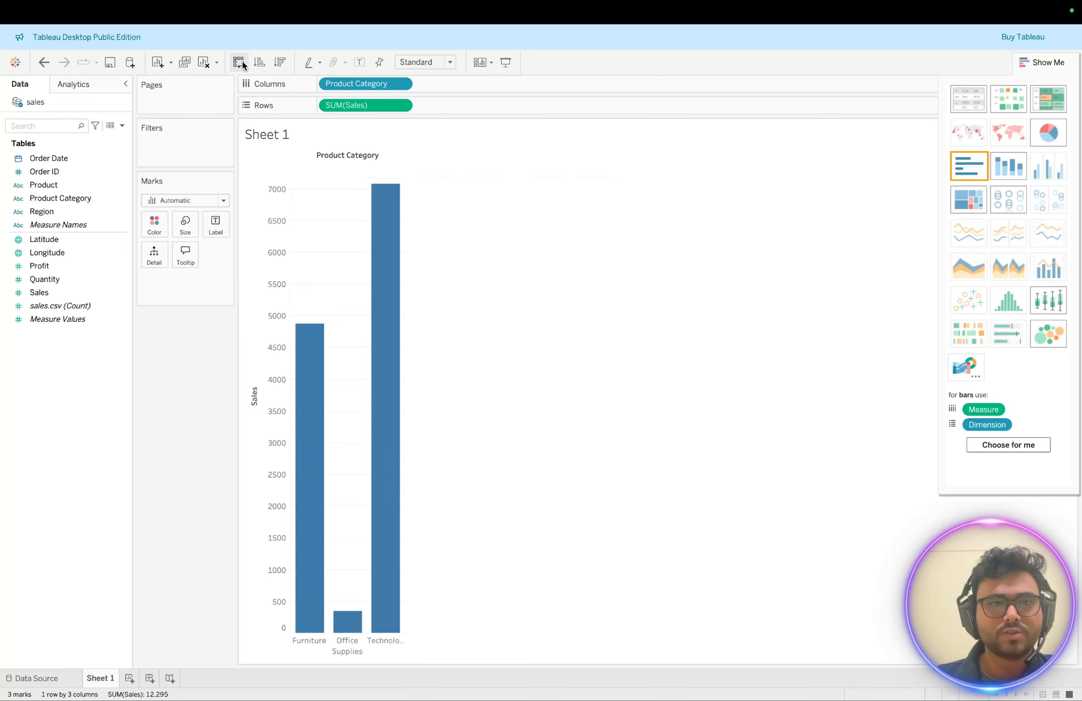
{"action": "left_click", "coordinate": [259, 62]}
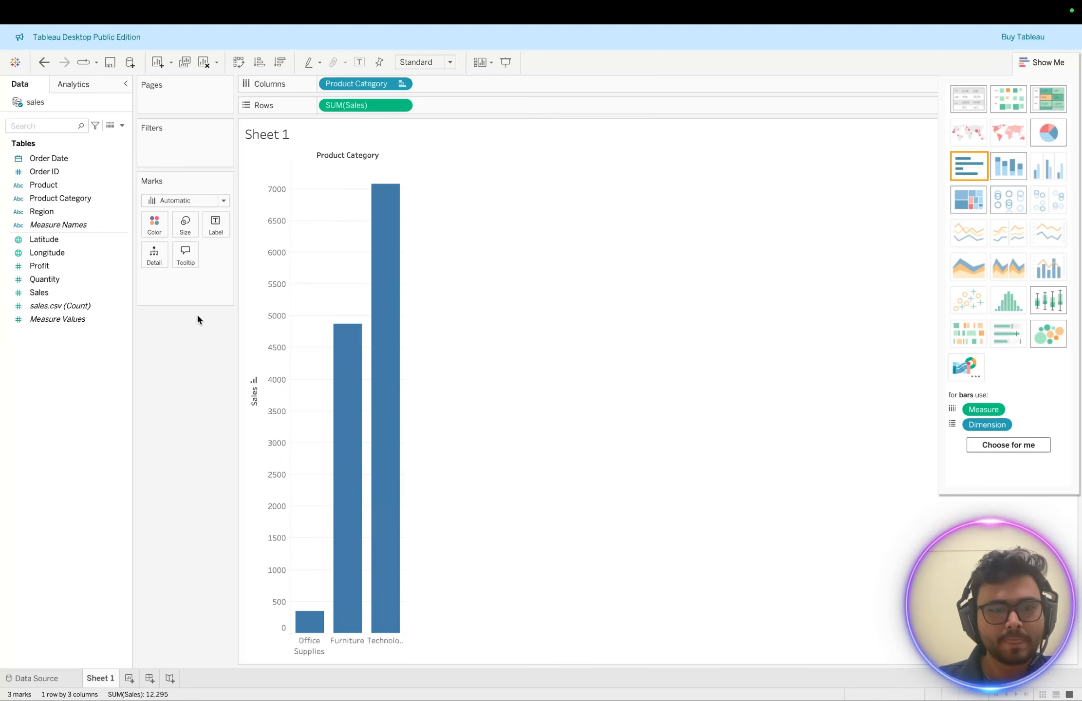
Colour the product category bars by Sales.
{"action": "left_click", "coordinate": [43, 294]}
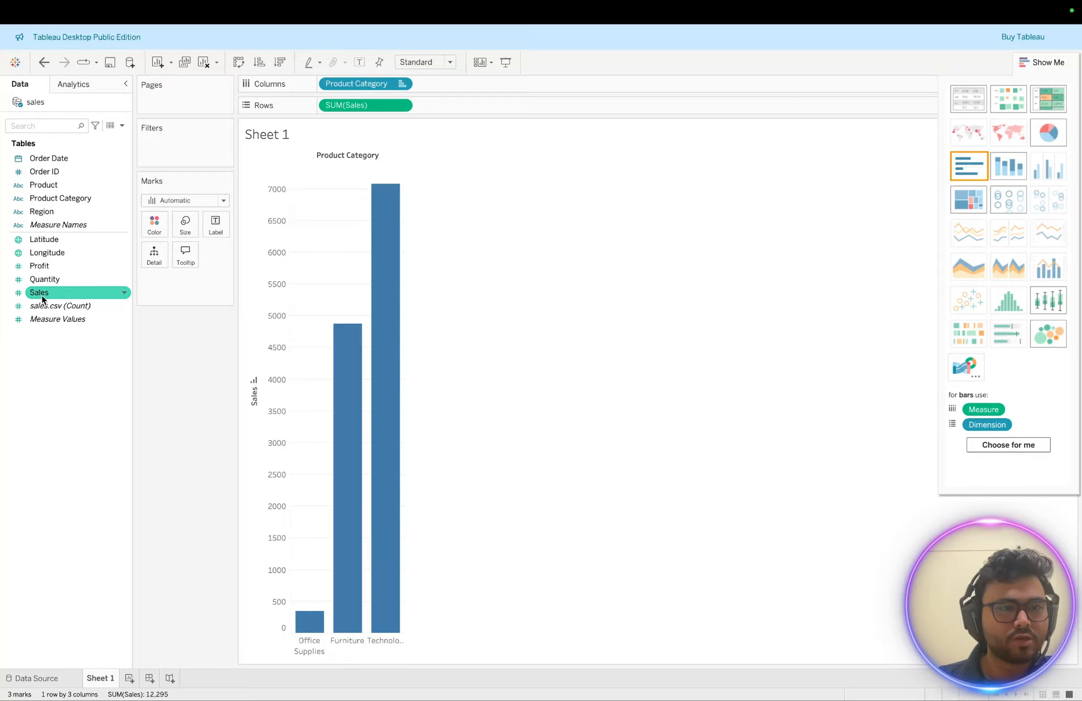
{"action": "left_click_drag", "start_coordinate": [43, 297], "coordinate": [153, 227]}
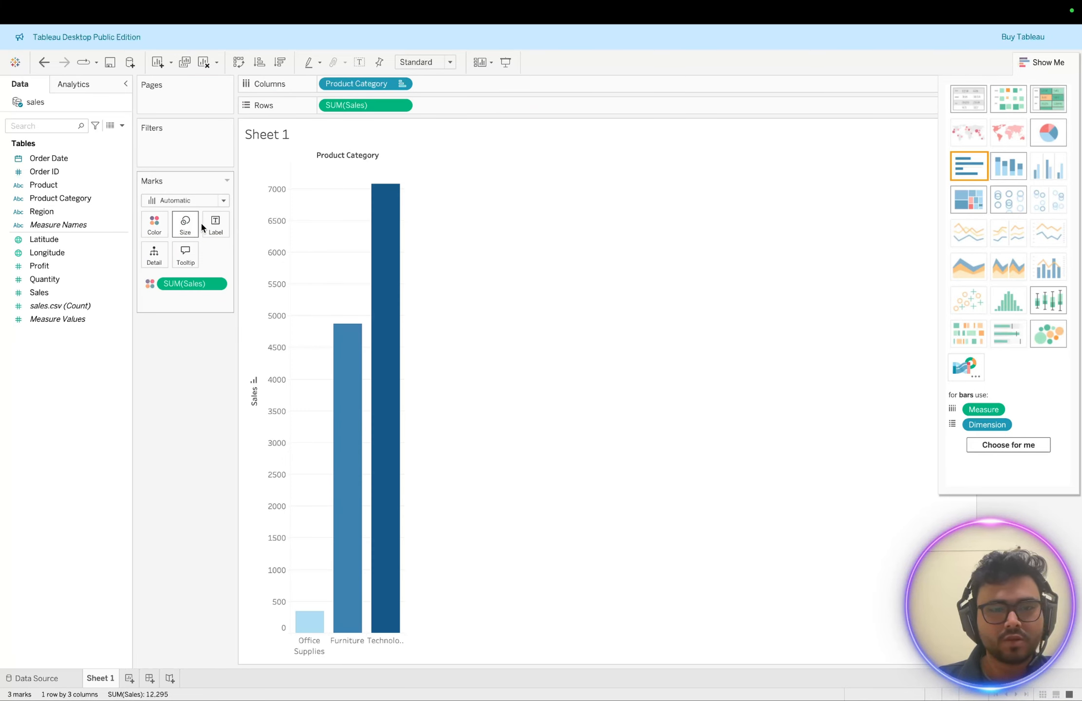
{"action": "mouse_move", "coordinate": [317, 629]}
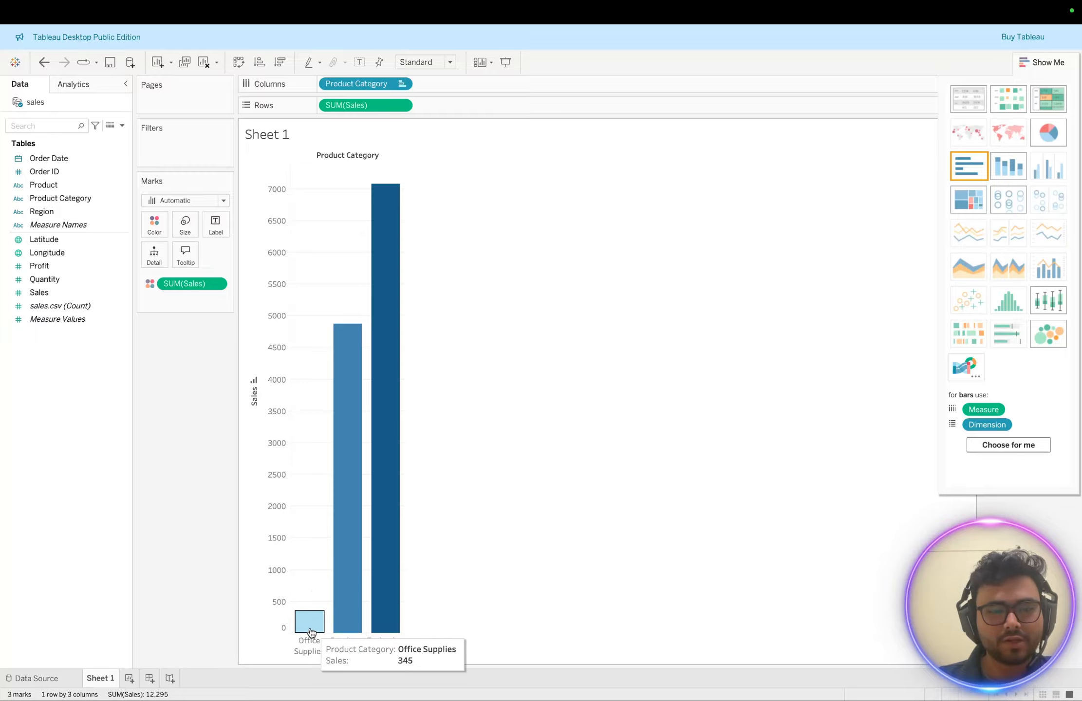
{"action": "mouse_move", "coordinate": [350, 565]}
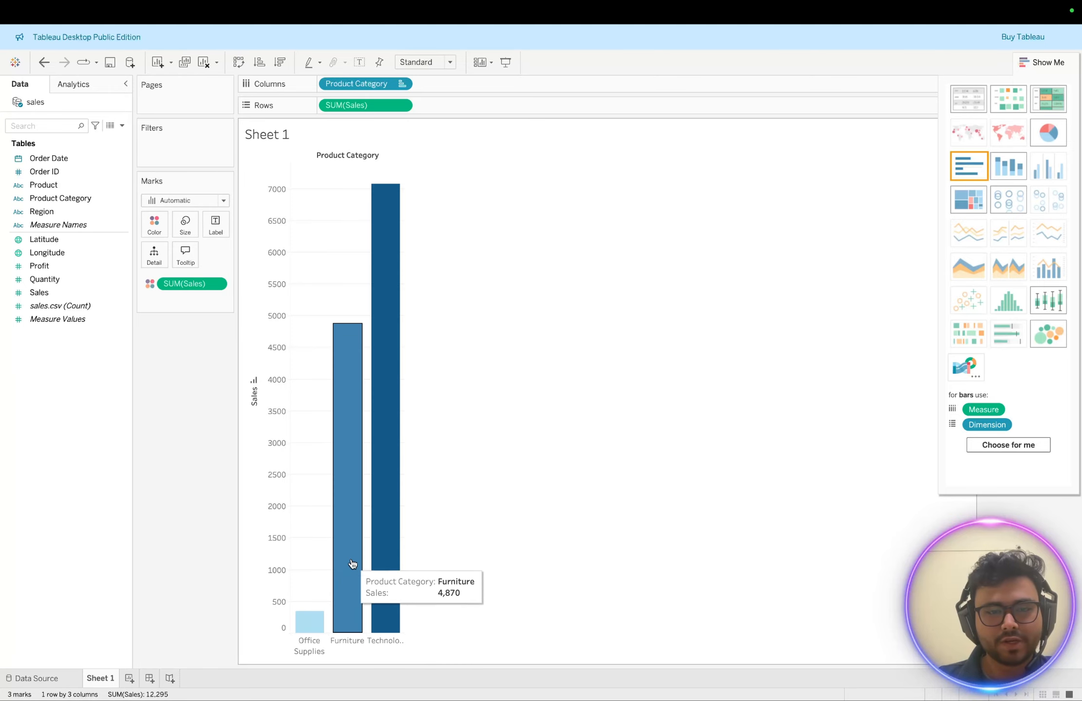
{"action": "mouse_move", "coordinate": [393, 541]}
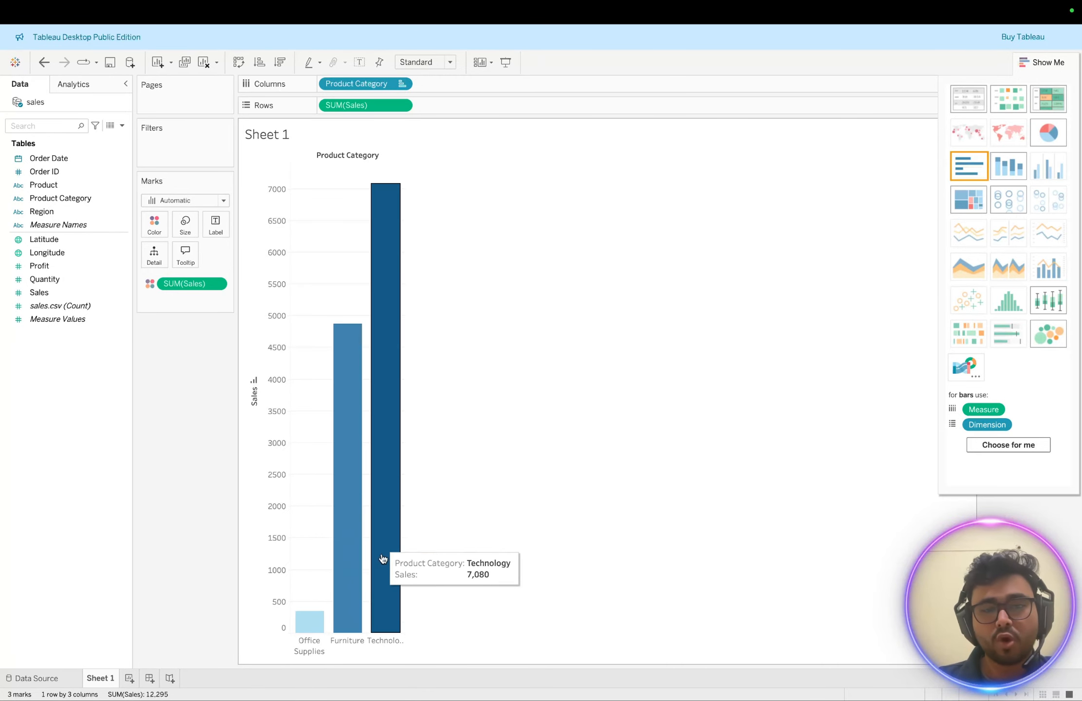
Recolour the product category bars with the Red-Blue-White Diverging palette.
{"action": "left_click", "coordinate": [155, 222]}
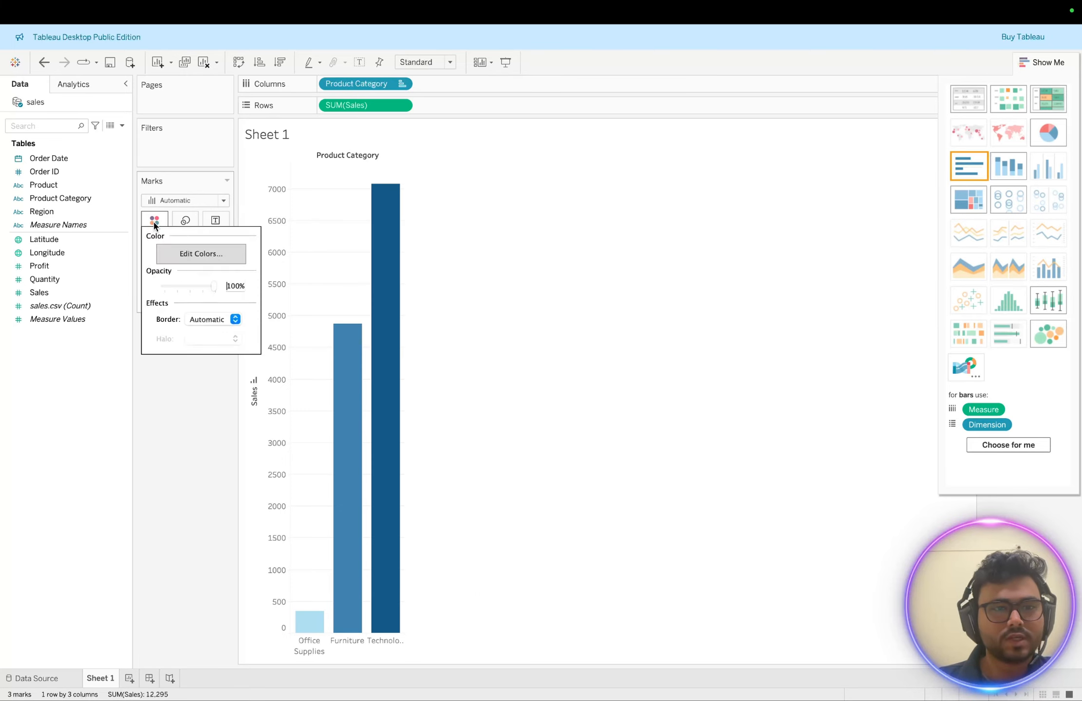
{"action": "left_click", "coordinate": [198, 253]}
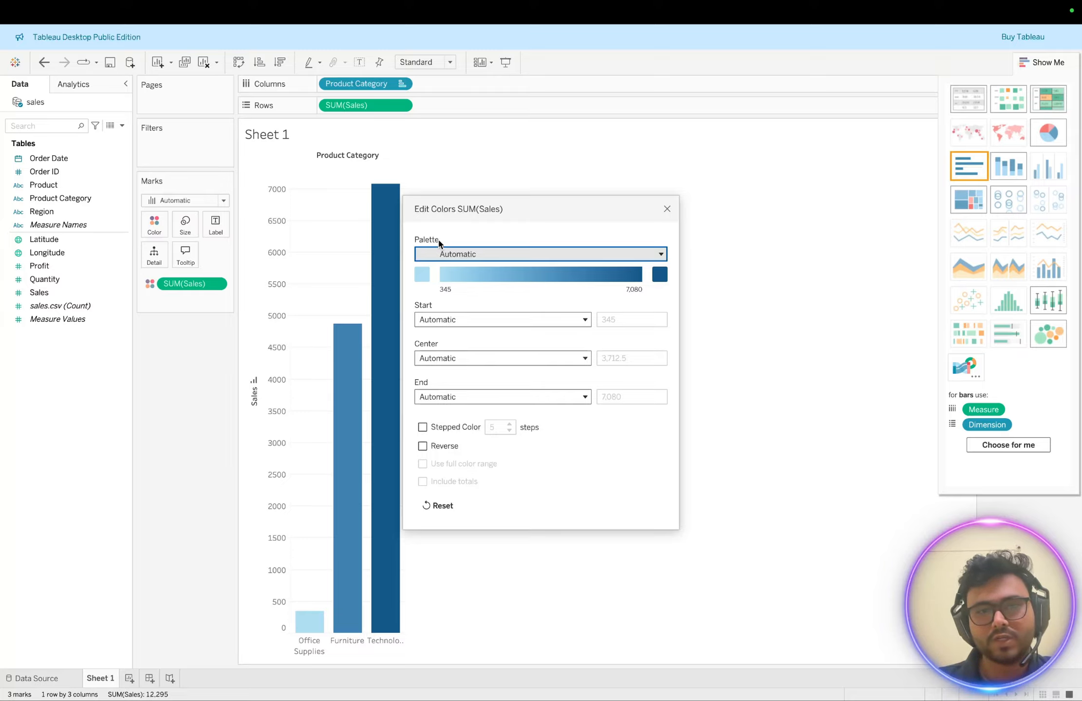
{"action": "left_click", "coordinate": [583, 256]}
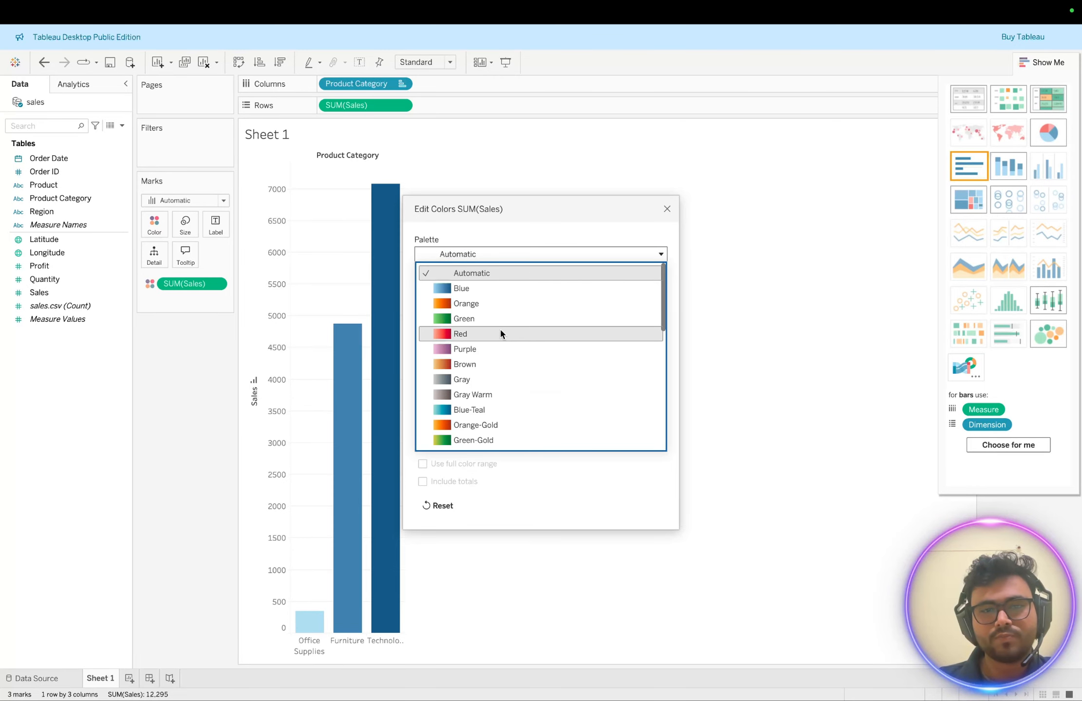
{"action": "scroll", "coordinate": [500, 330], "scroll_direction": "down", "scroll_amount": 8}
{"action": "scroll", "coordinate": [501, 334], "scroll_direction": "up", "scroll_amount": 2}
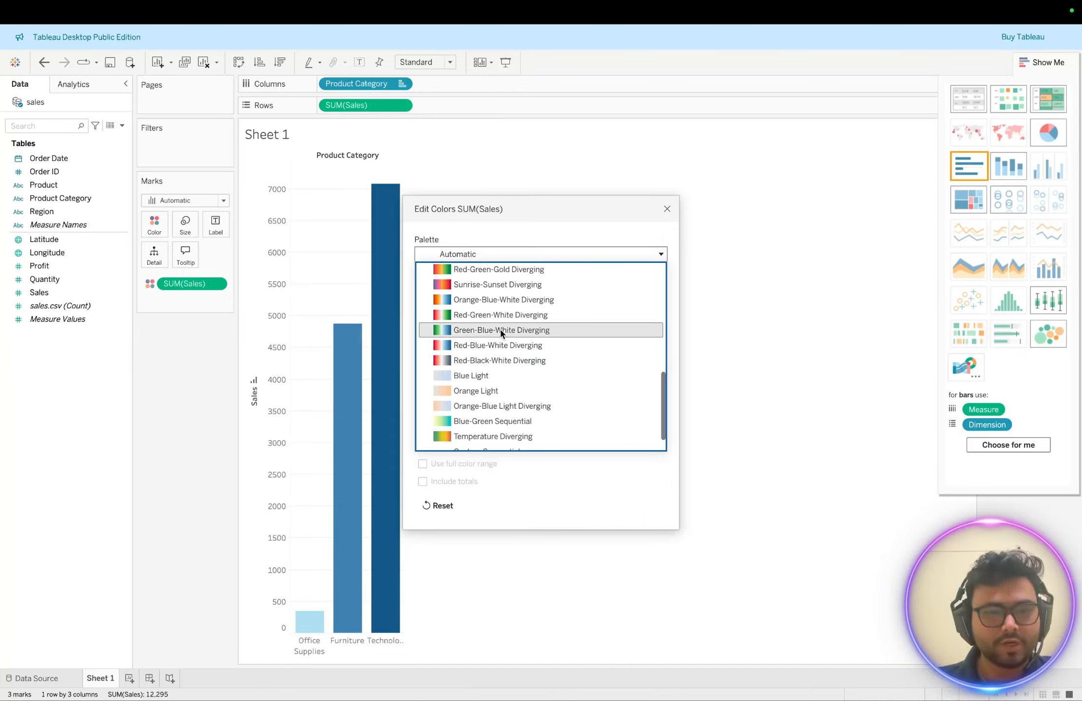
{"action": "scroll", "coordinate": [501, 334], "scroll_direction": "down", "scroll_amount": 2}
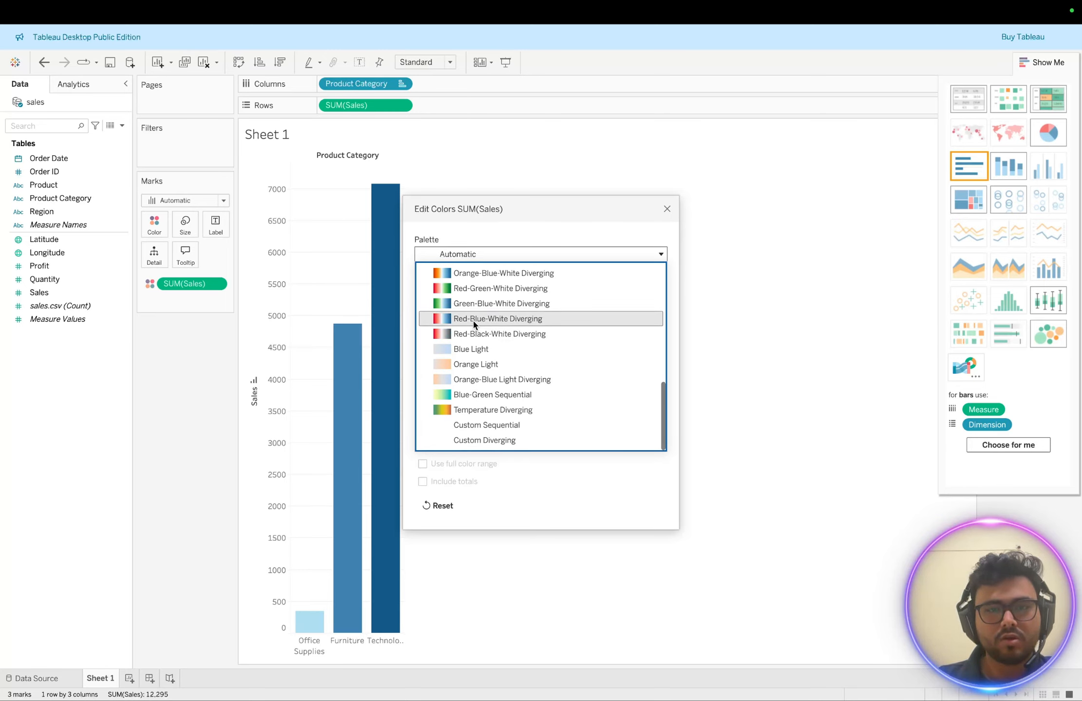
{"action": "left_click", "coordinate": [496, 317]}
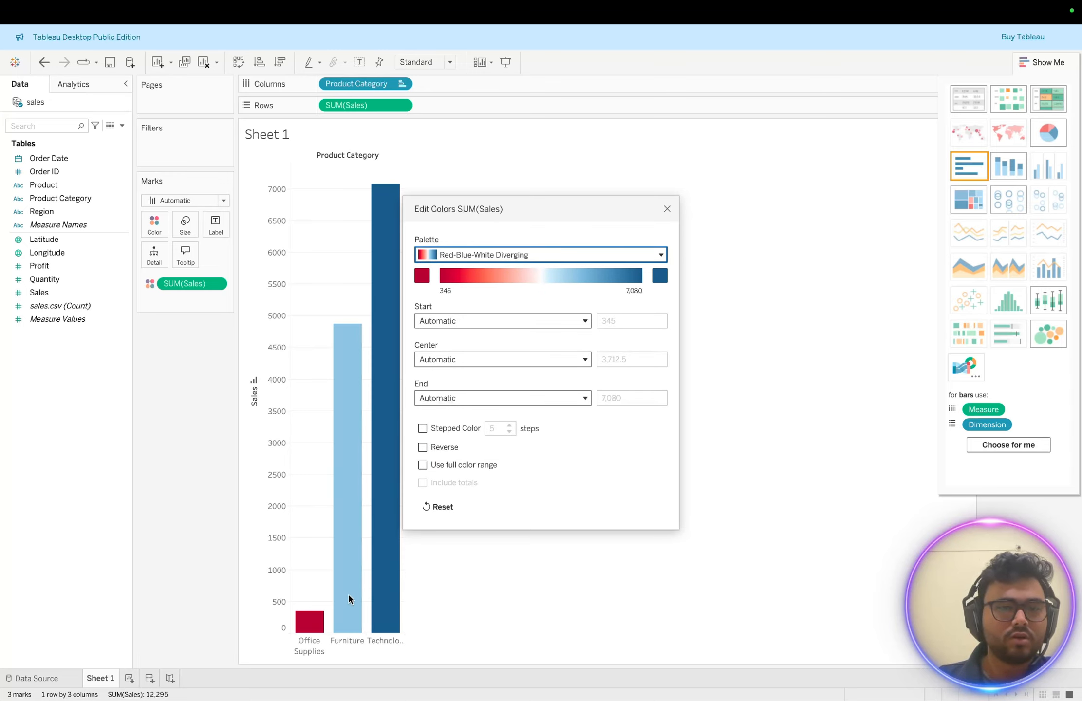
Set the colour palette of the product category bars to Blue and close the colour settings.
{"action": "left_click", "coordinate": [660, 255]}
{"action": "scroll", "coordinate": [519, 290], "scroll_direction": "up", "scroll_amount": 3}
{"action": "scroll", "coordinate": [482, 289], "scroll_direction": "up", "scroll_amount": 2}
{"action": "left_click", "coordinate": [473, 292]}
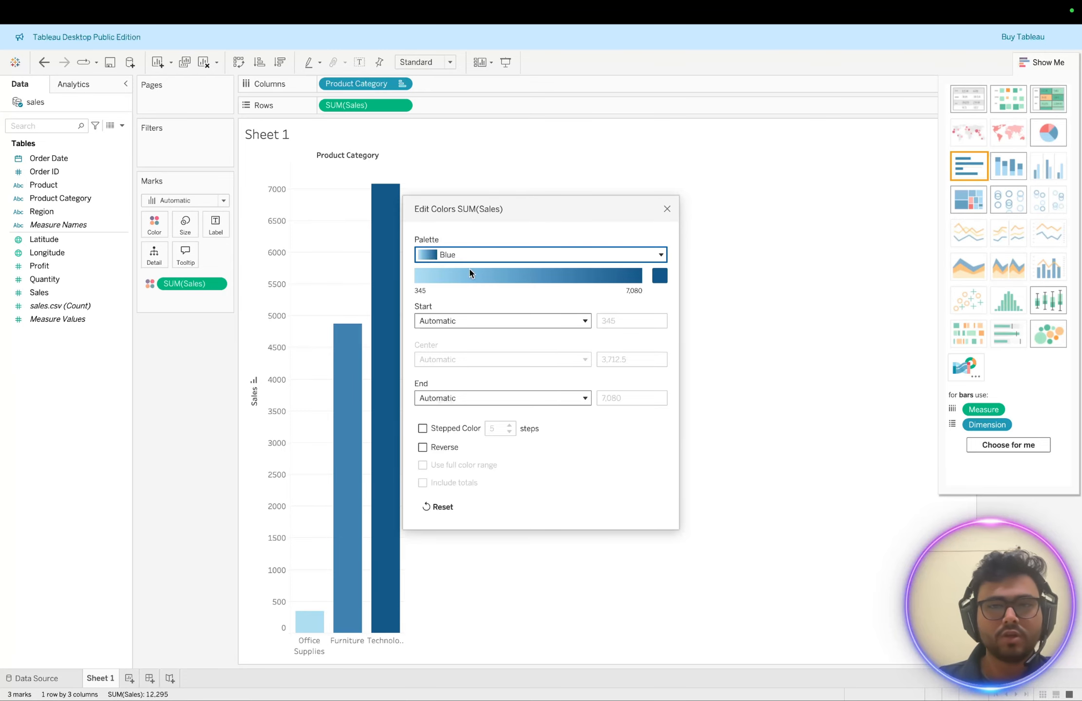
{"action": "left_click", "coordinate": [666, 209]}
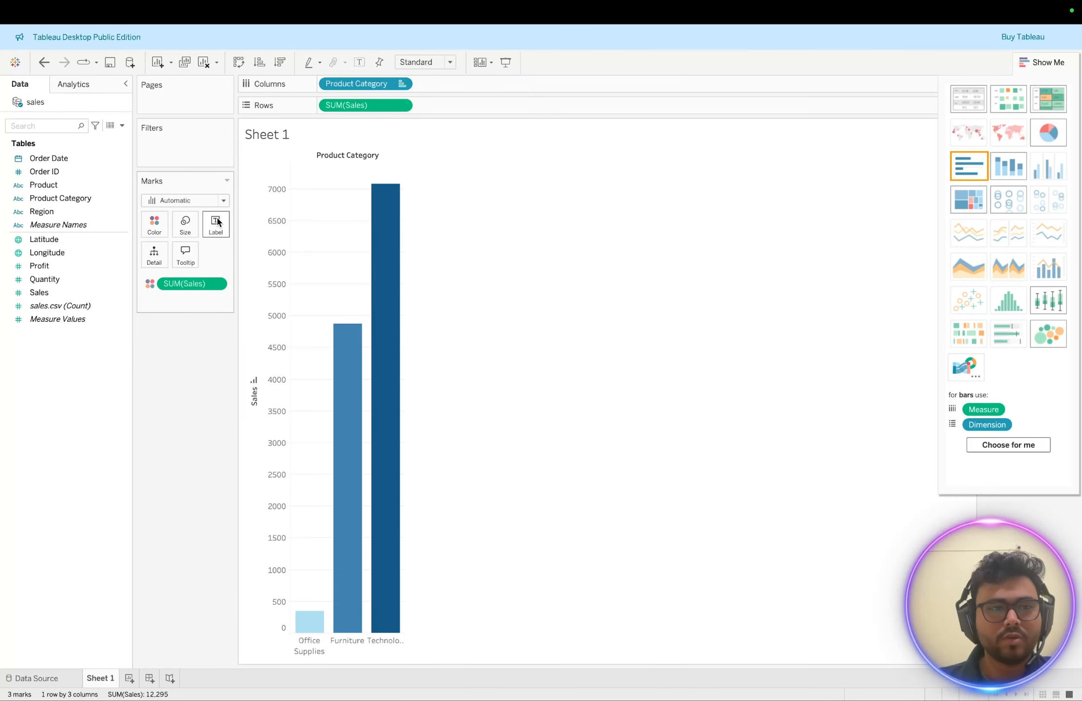
Label the bars with their Sales totals and set the bar size to about three quarters of its range.
{"action": "left_click_drag", "start_coordinate": [41, 292], "coordinate": [214, 223]}
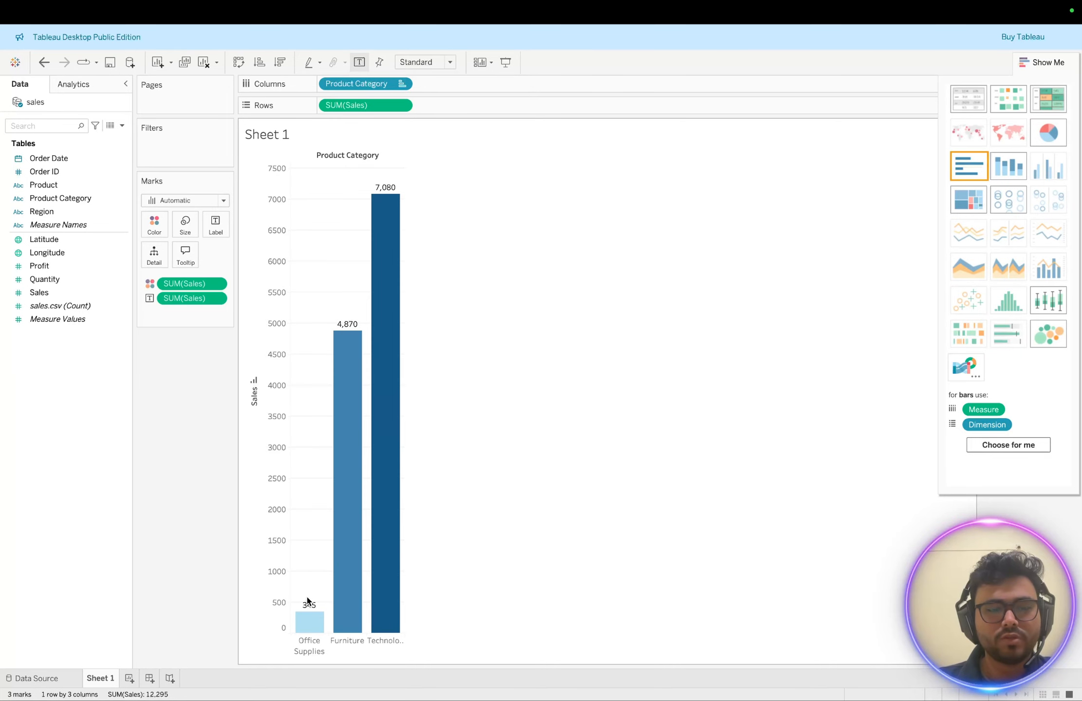
{"action": "mouse_move", "coordinate": [372, 273]}
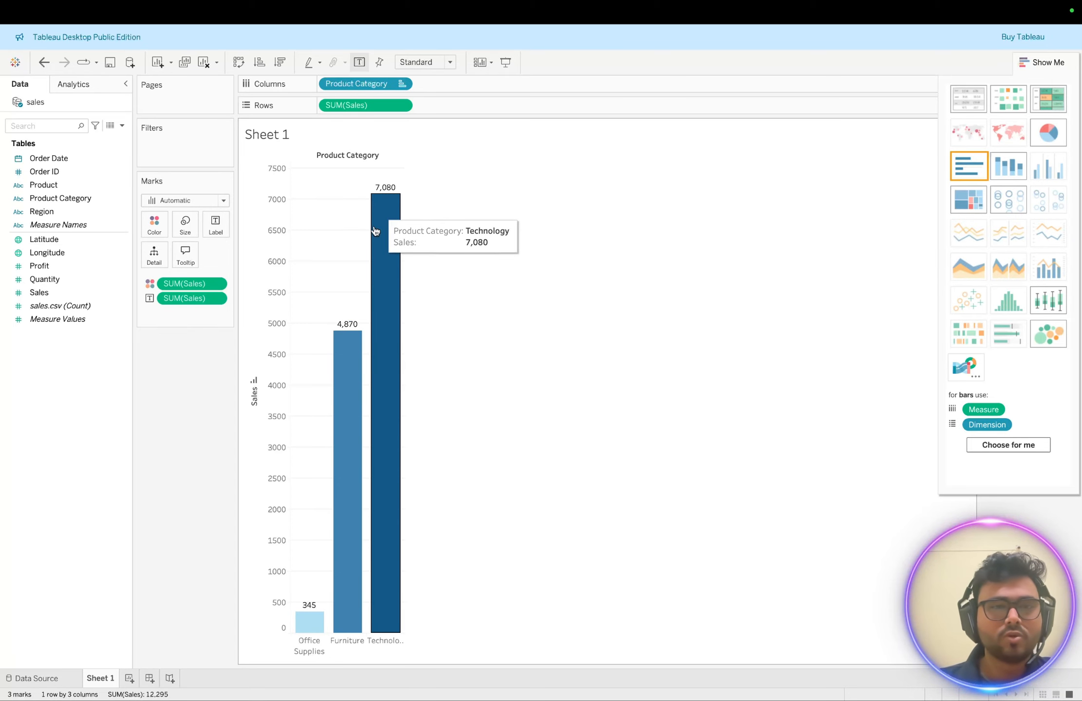
{"action": "left_click", "coordinate": [186, 226]}
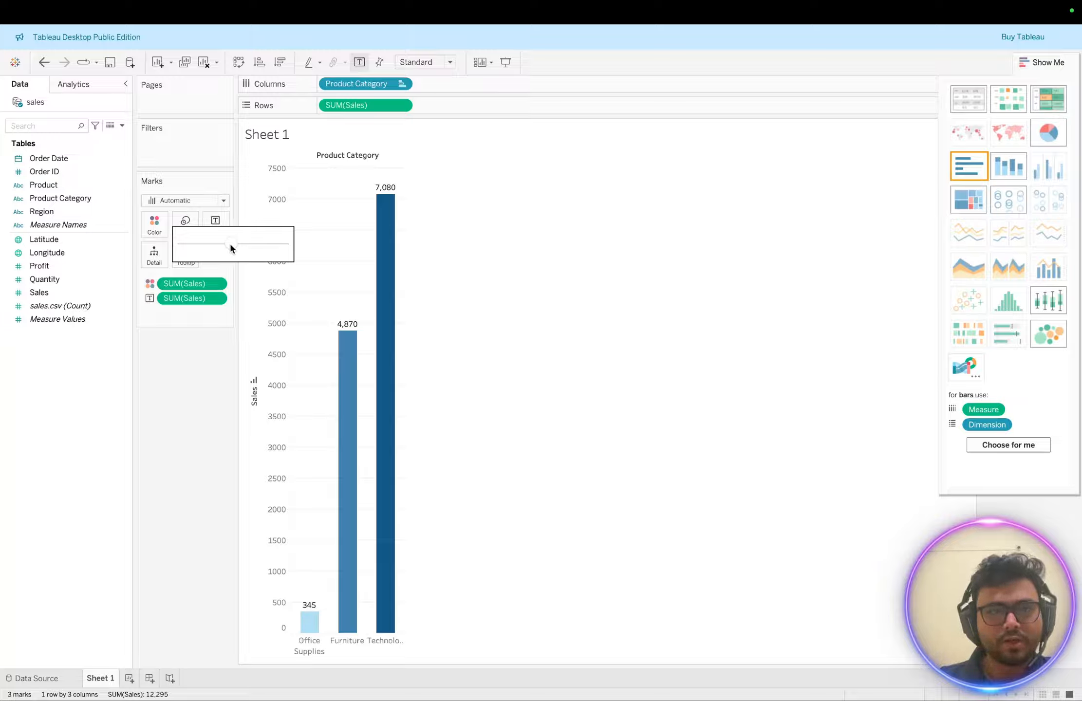
{"action": "left_click_drag", "start_coordinate": [231, 247], "coordinate": [257, 248]}
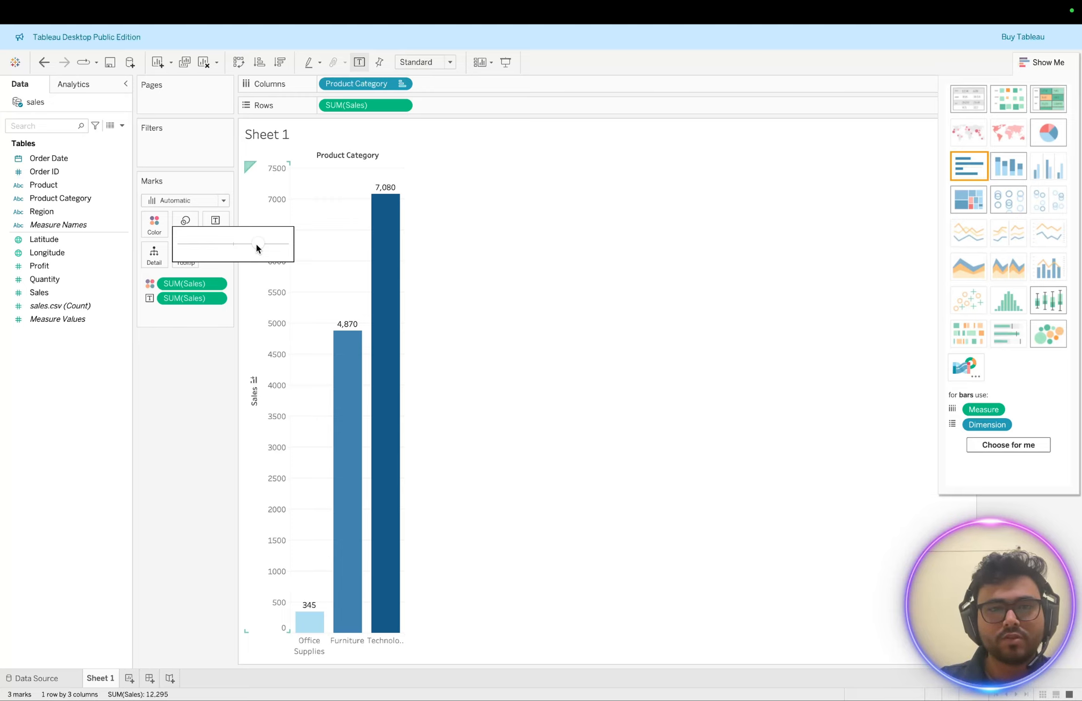
{"action": "mouse_move", "coordinate": [393, 279]}
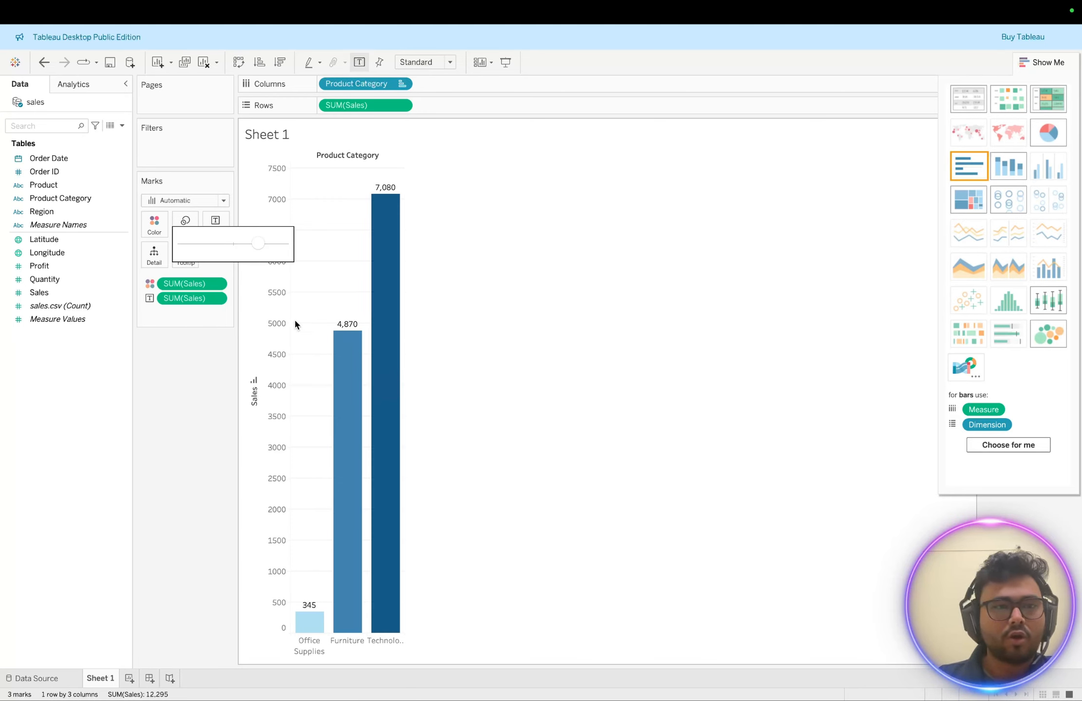
{"action": "left_click", "coordinate": [206, 398]}
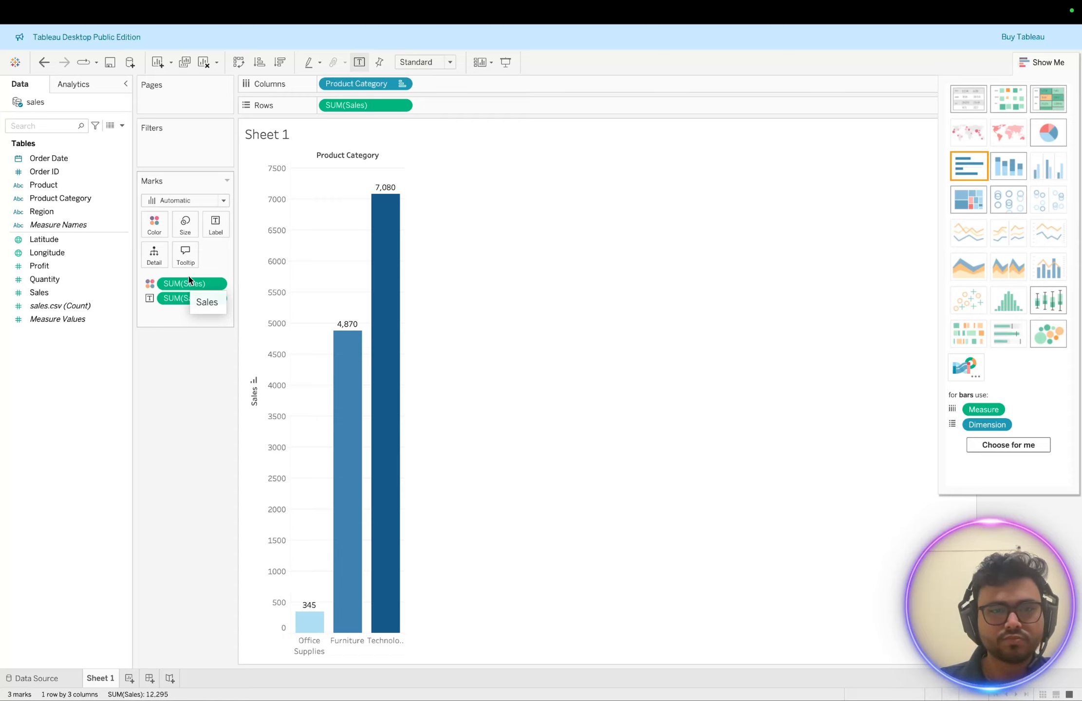
Create a new worksheet with Order Date on the columns, expanded from year through quarter and month to day.
{"action": "left_click", "coordinate": [129, 678]}
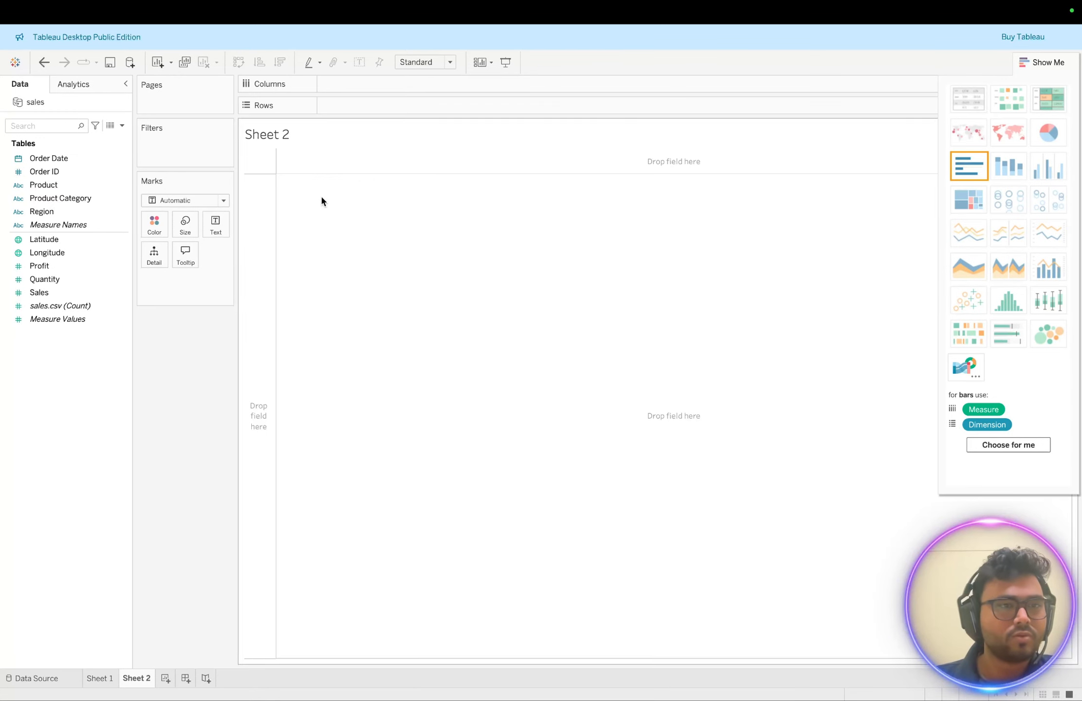
{"action": "double_click", "coordinate": [50, 159]}
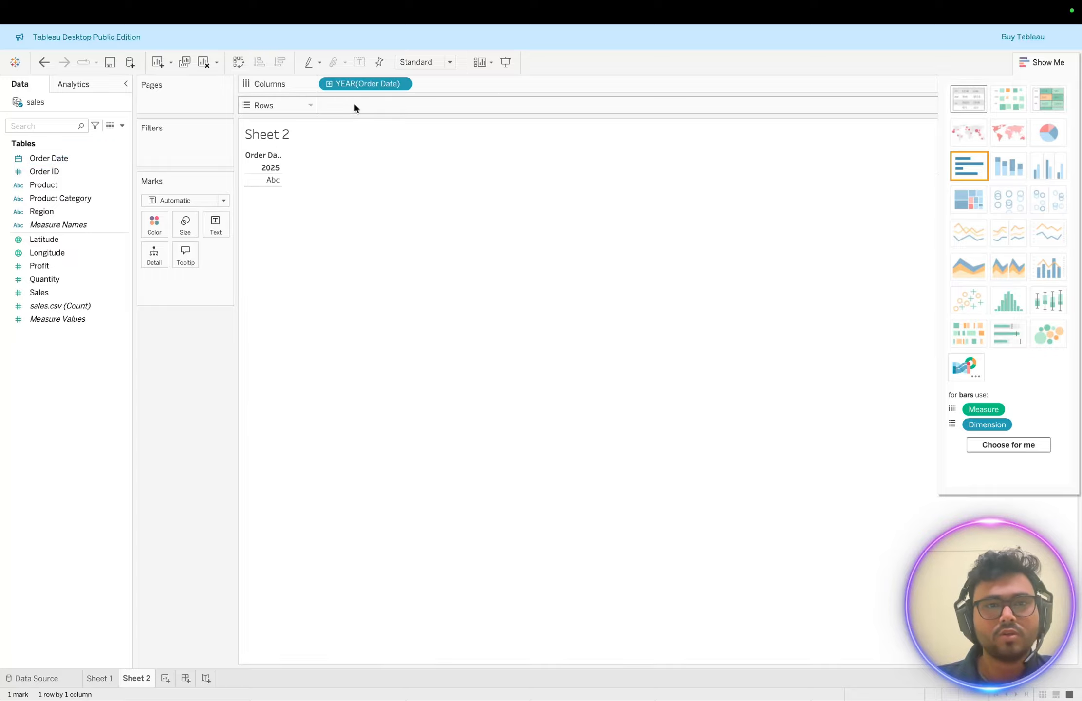
{"action": "left_click", "coordinate": [329, 85]}
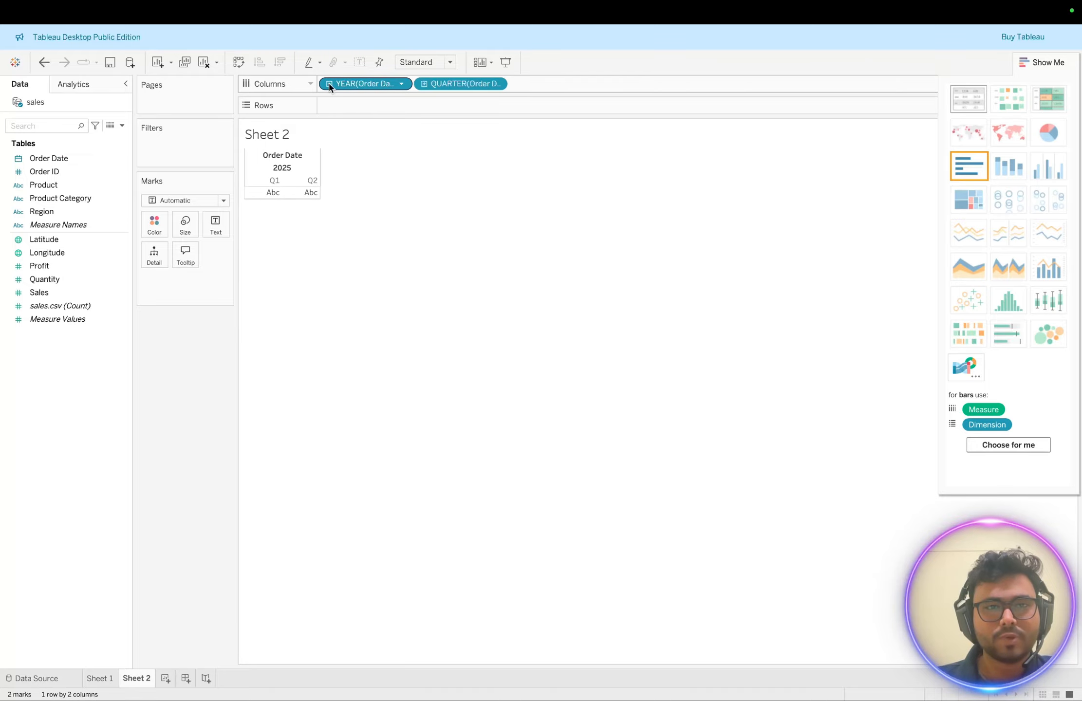
{"action": "left_click", "coordinate": [424, 85]}
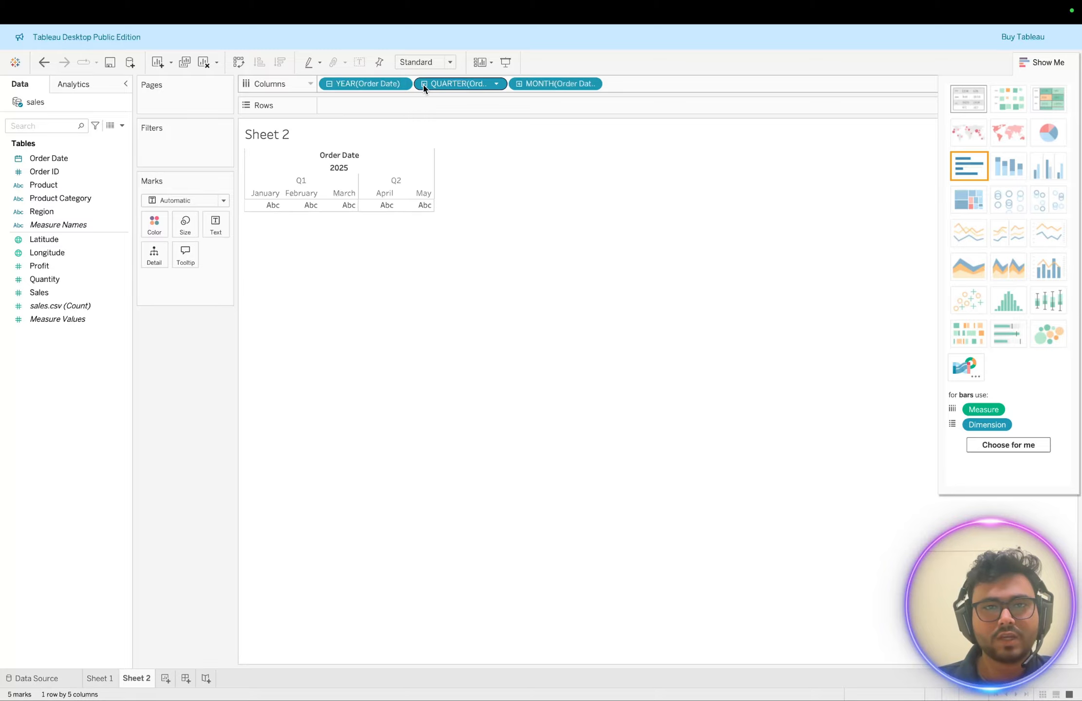
{"action": "left_click", "coordinate": [518, 85]}
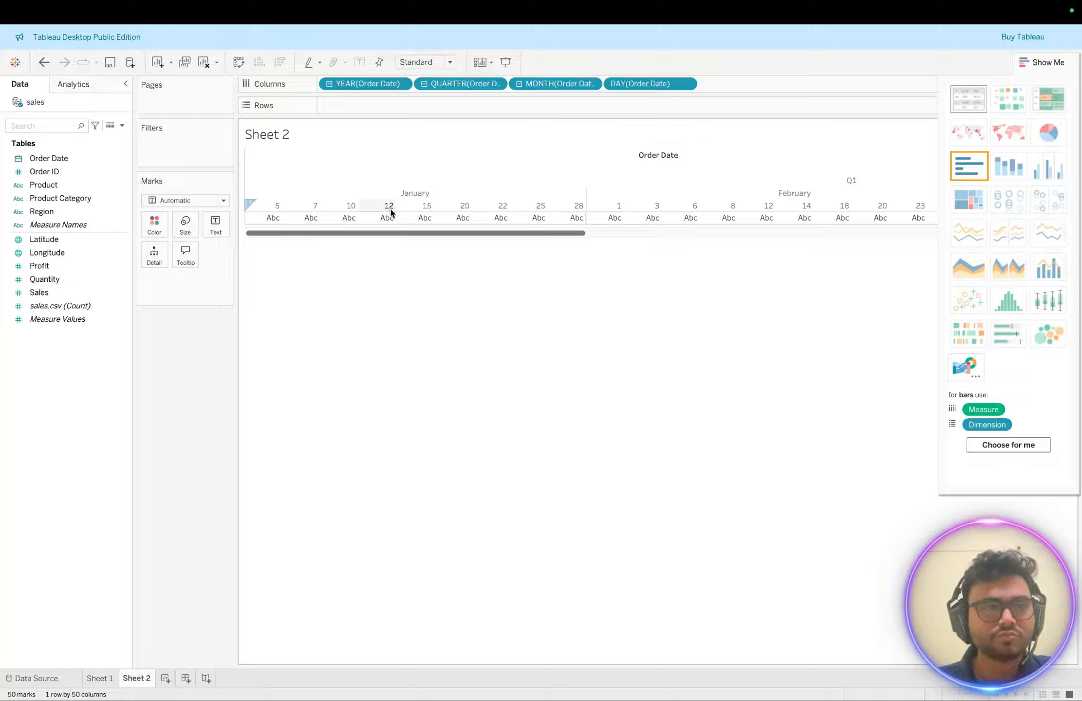
Add Sales to Sheet 2 and display it as a continuous line chart by day of Order Date.
{"action": "left_click", "coordinate": [85, 292]}
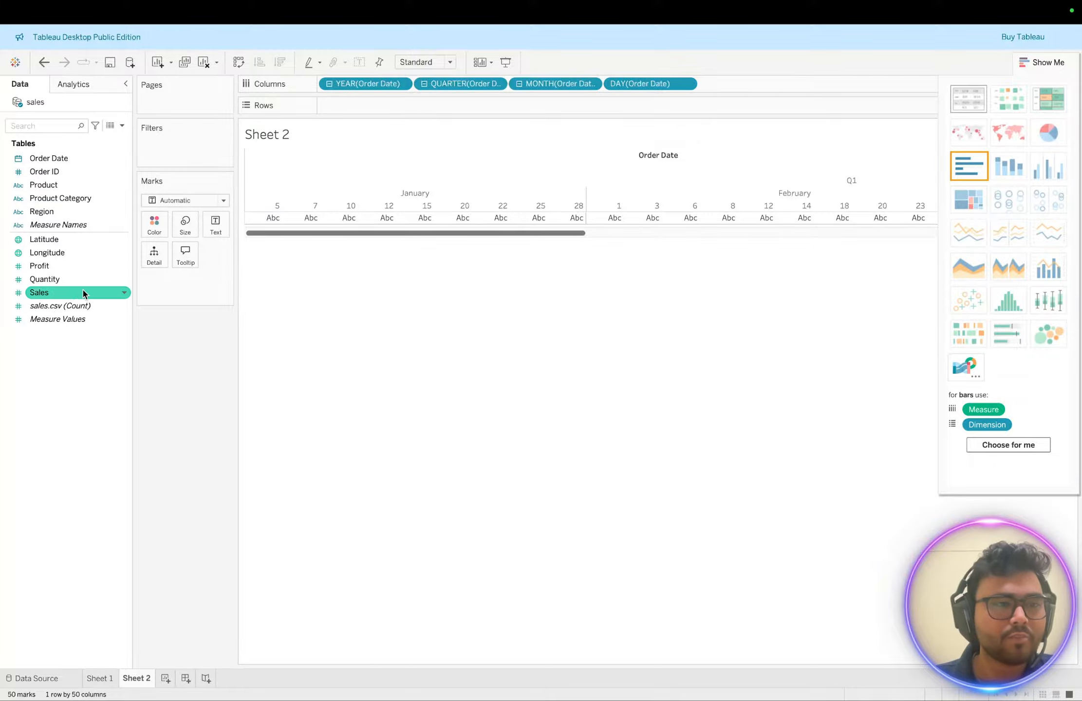
{"action": "double_click", "coordinate": [42, 292]}
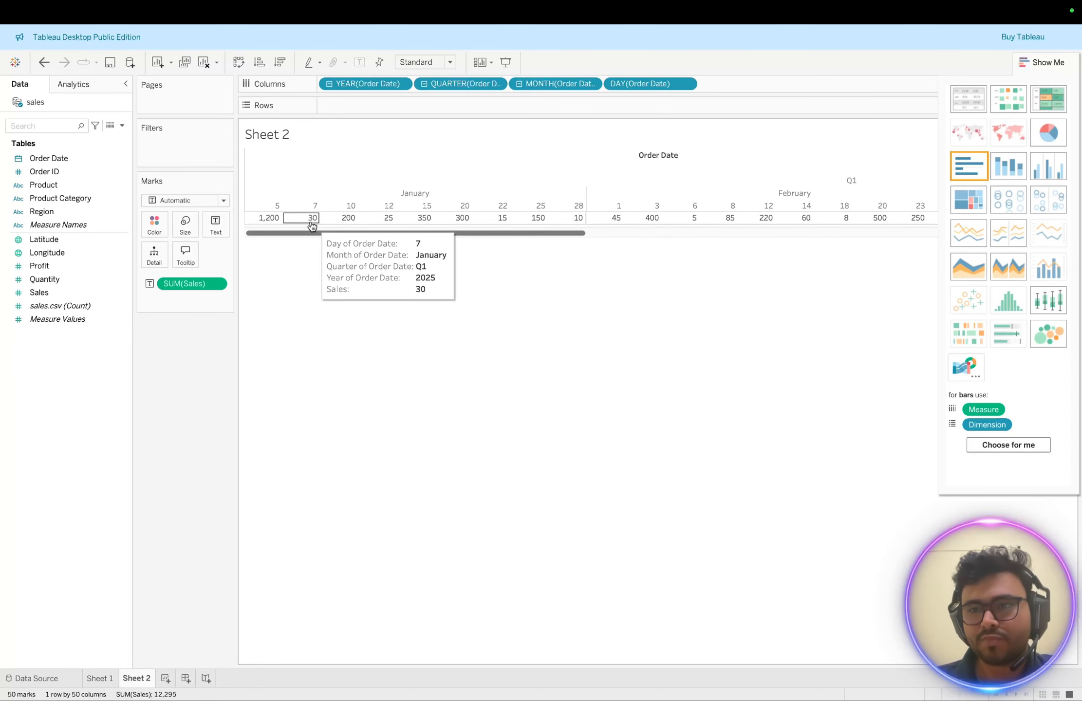
{"action": "left_click", "coordinate": [965, 228]}
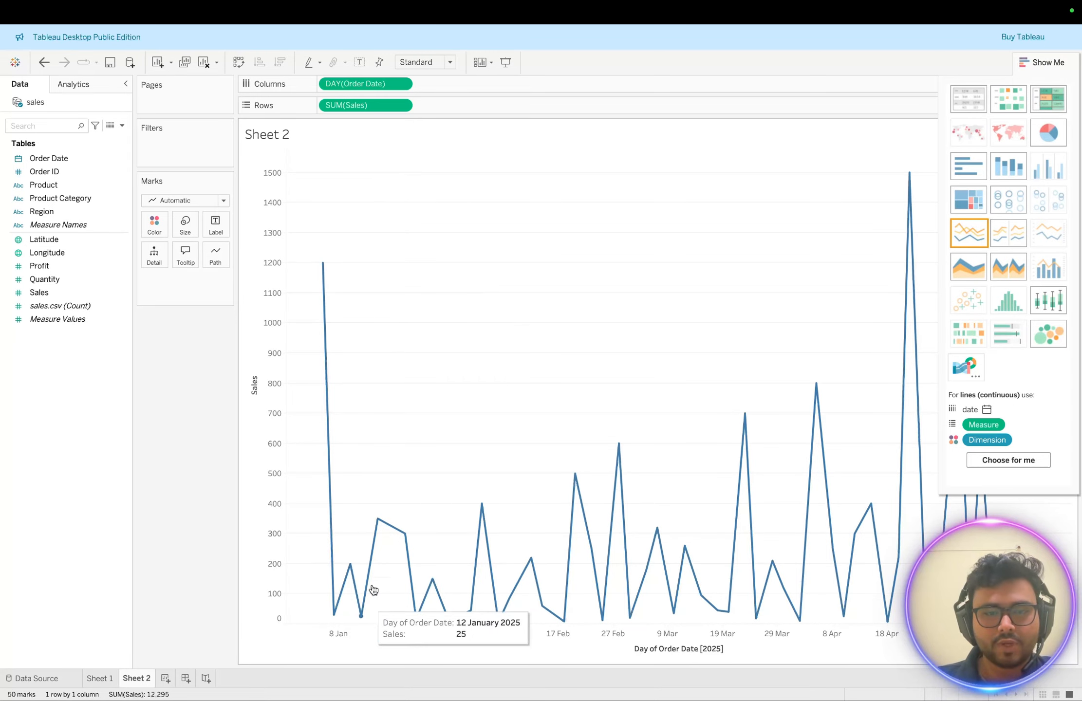
{"action": "mouse_move", "coordinate": [322, 306]}
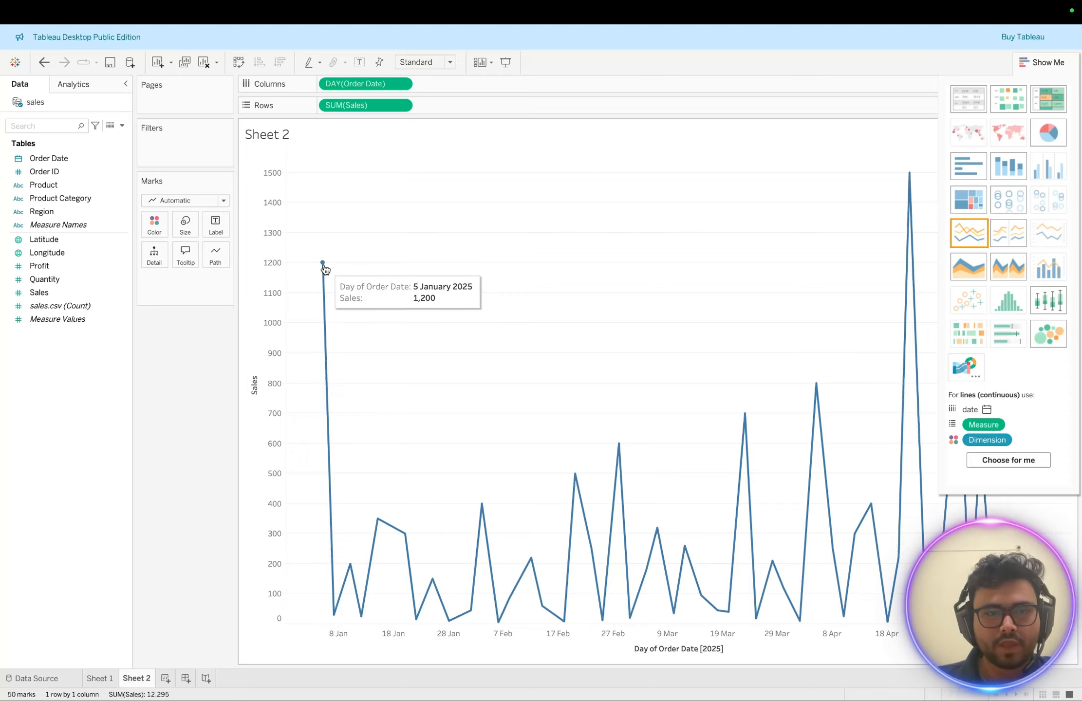
{"action": "mouse_move", "coordinate": [331, 587]}
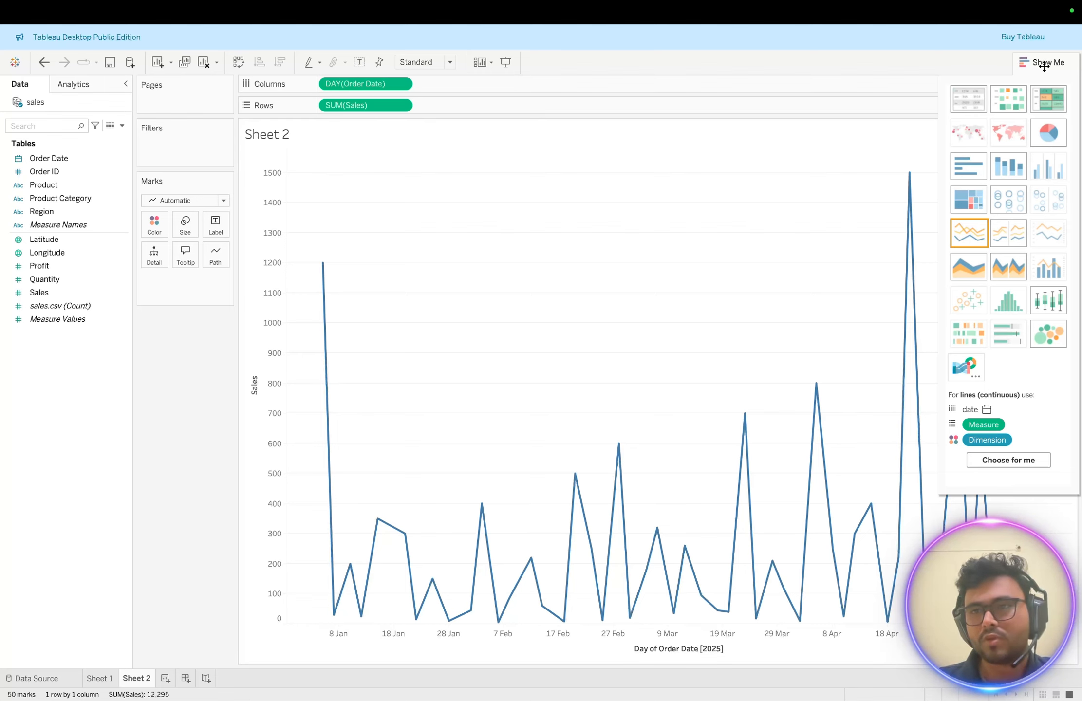
Hide the chart type suggestions covering the line chart and inspect its early January and May peaks.
{"action": "left_click_drag", "start_coordinate": [1042, 62], "coordinate": [896, 123]}
{"action": "left_click", "coordinate": [903, 121]}
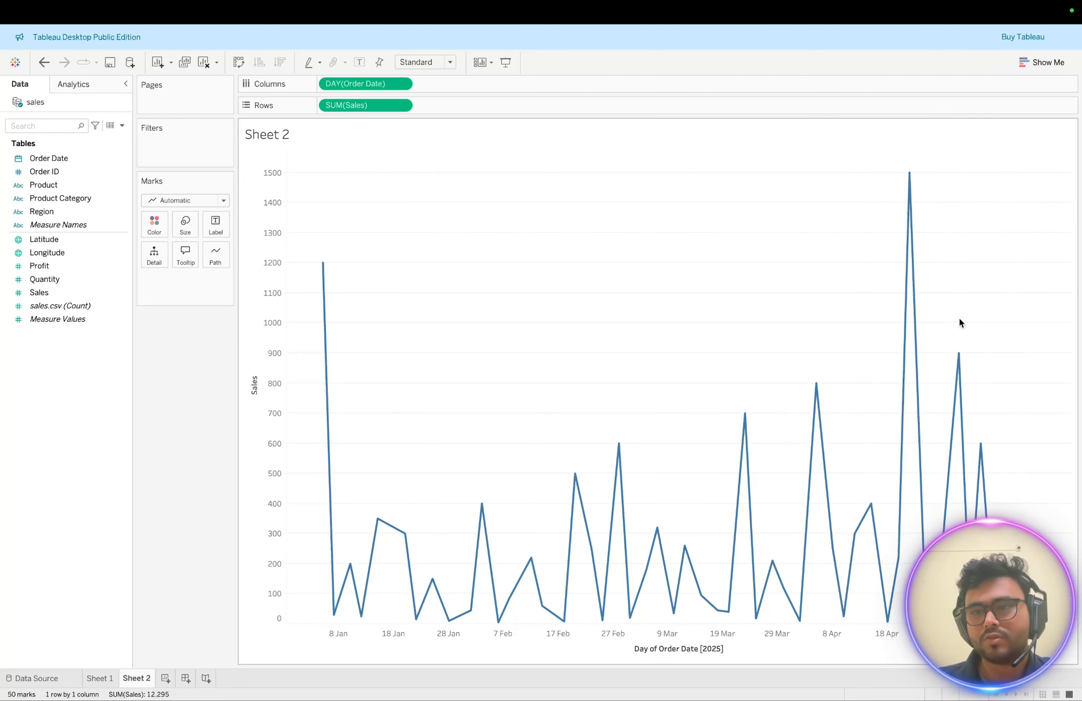
{"action": "mouse_move", "coordinate": [959, 375]}
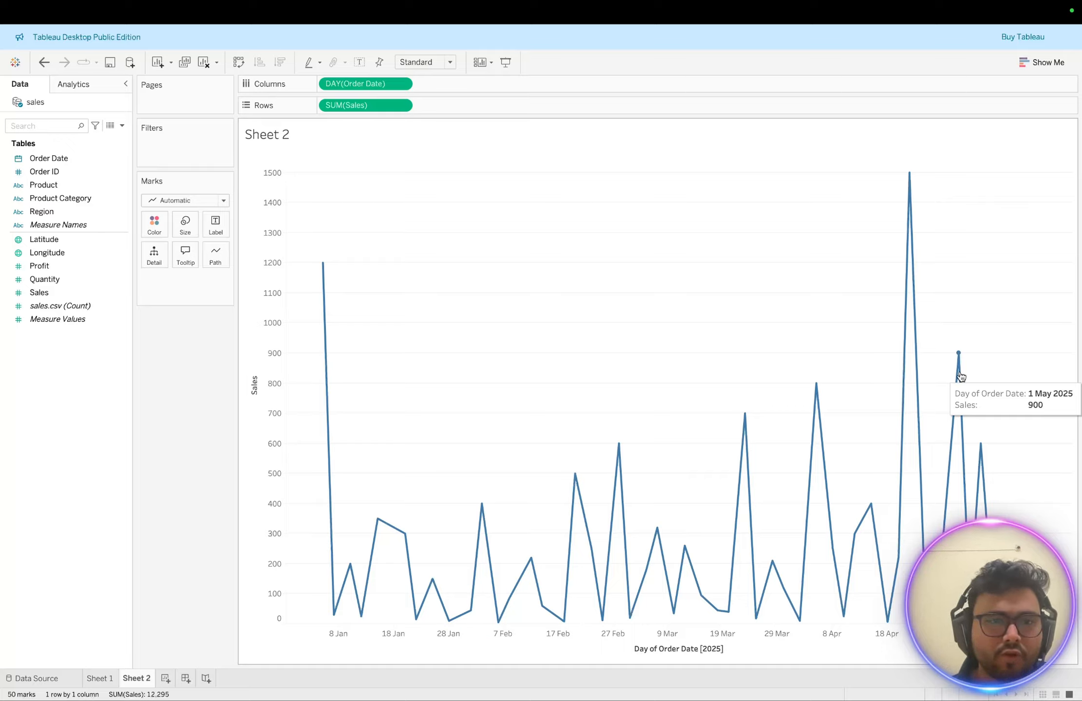
{"action": "mouse_move", "coordinate": [323, 265]}
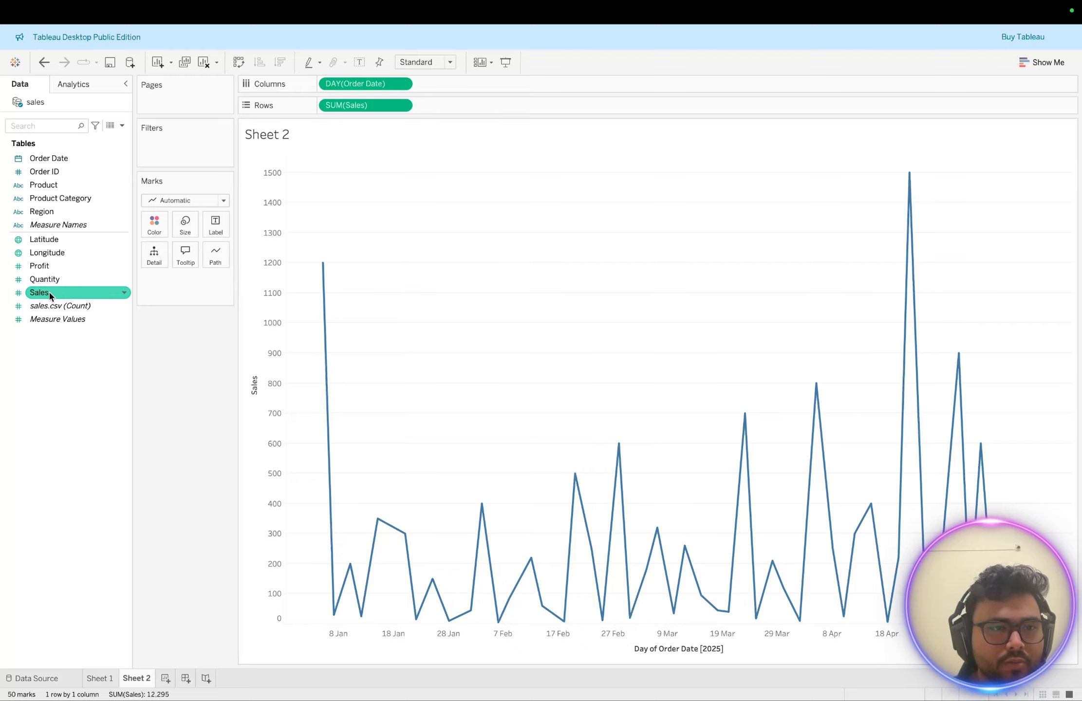
Label the points of the daily line chart with Sales and colour the line by Sales.
{"action": "left_click_drag", "start_coordinate": [42, 292], "coordinate": [216, 223]}
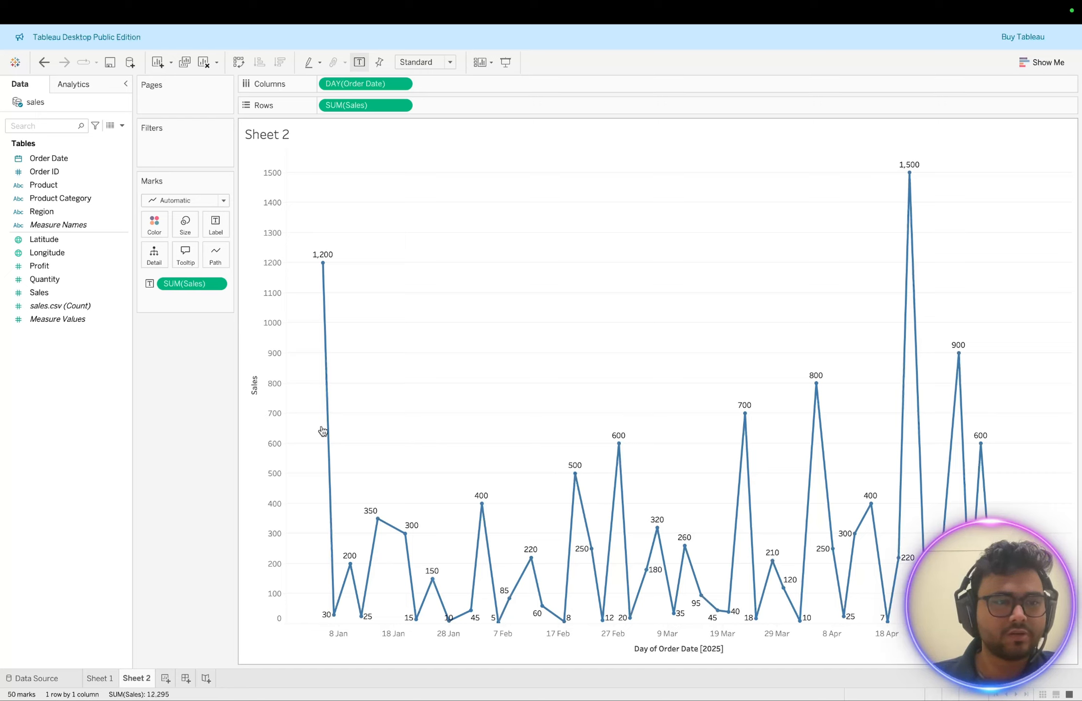
{"action": "left_click", "coordinate": [32, 293]}
{"action": "left_click_drag", "start_coordinate": [32, 294], "coordinate": [144, 223]}
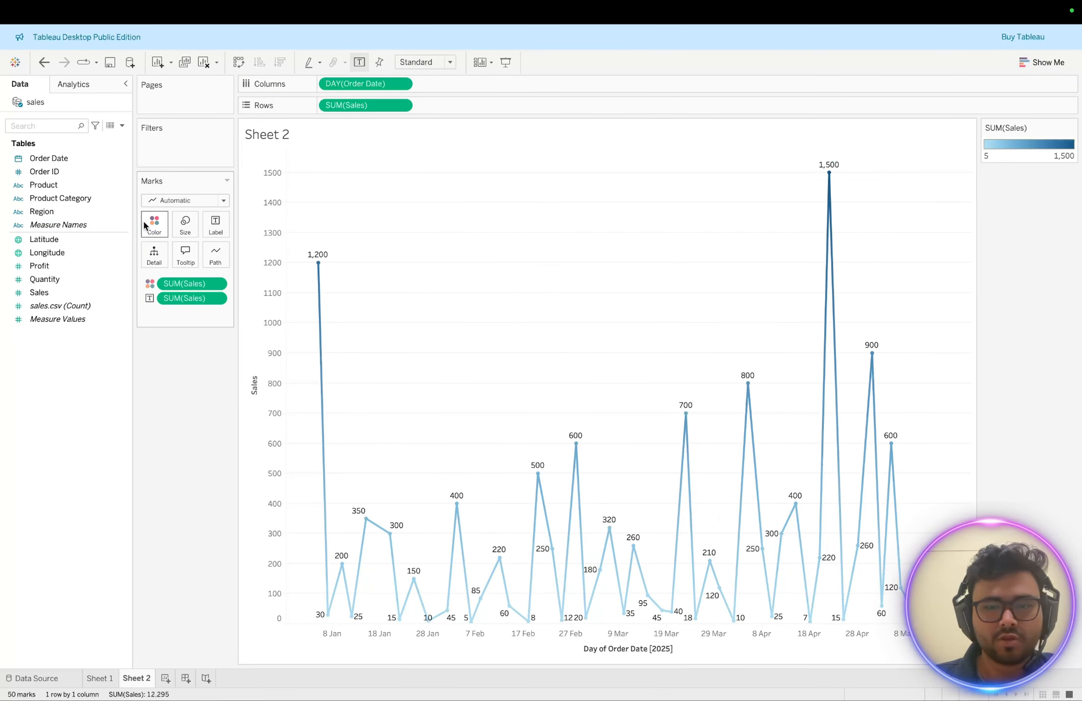
{"action": "mouse_move", "coordinate": [316, 270]}
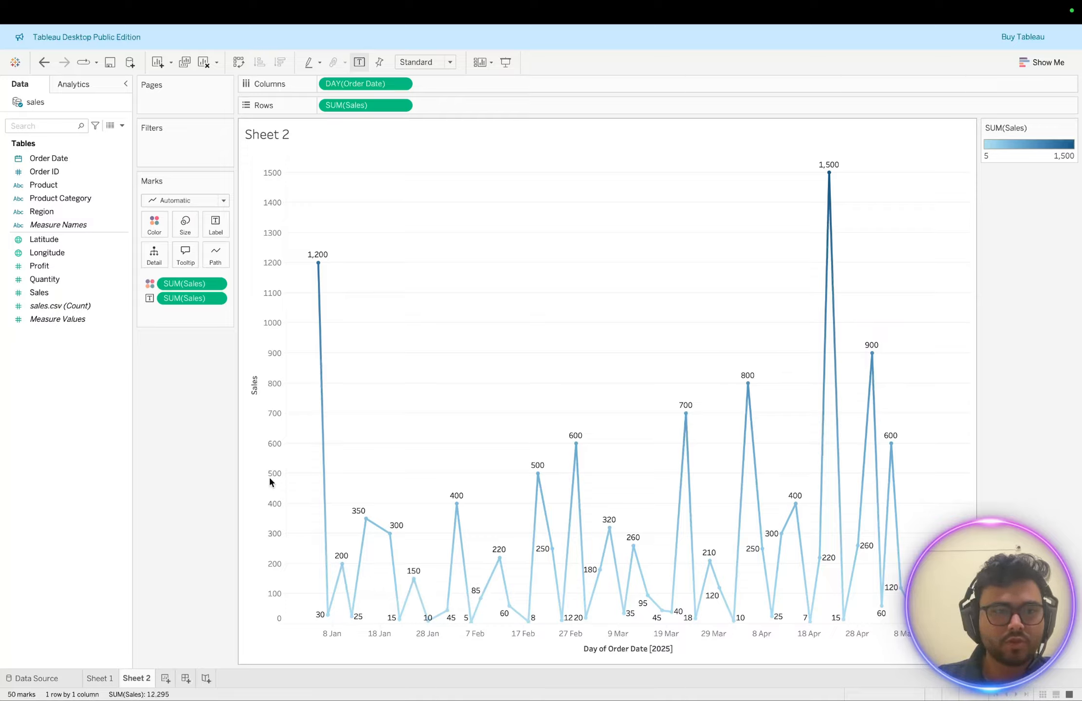
Set the line chart's Sales colour scale to a custom center of 752.5, keeping the Automatic palette, and inspect the recoloured points.
{"action": "left_click", "coordinate": [154, 224]}
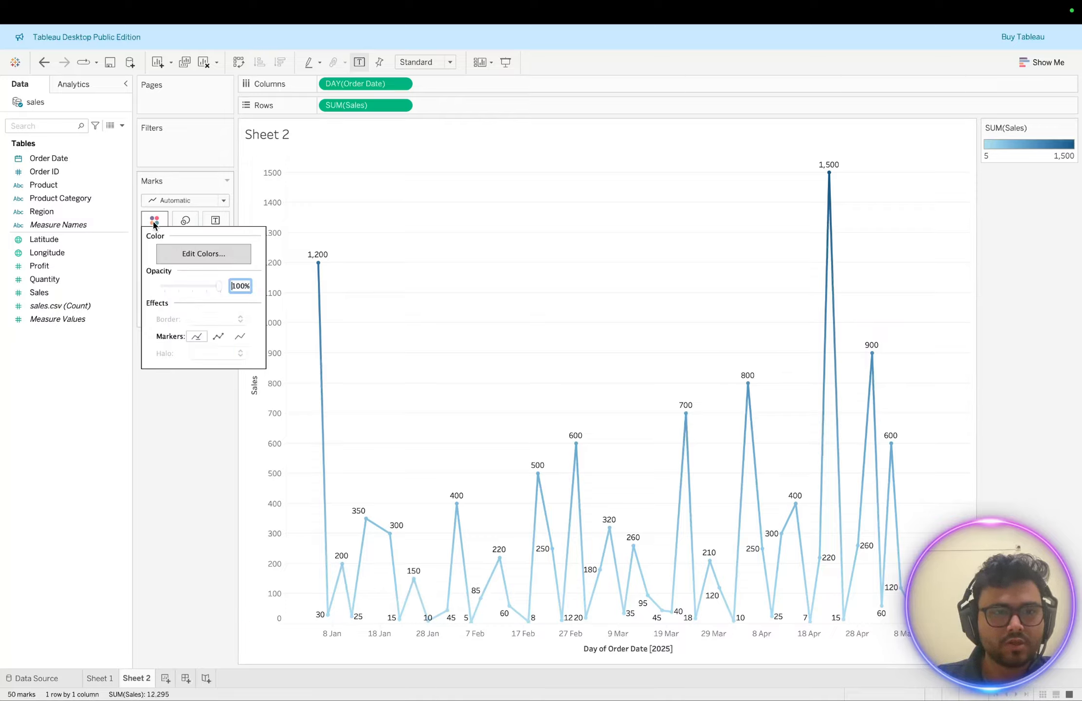
{"action": "left_click", "coordinate": [188, 251]}
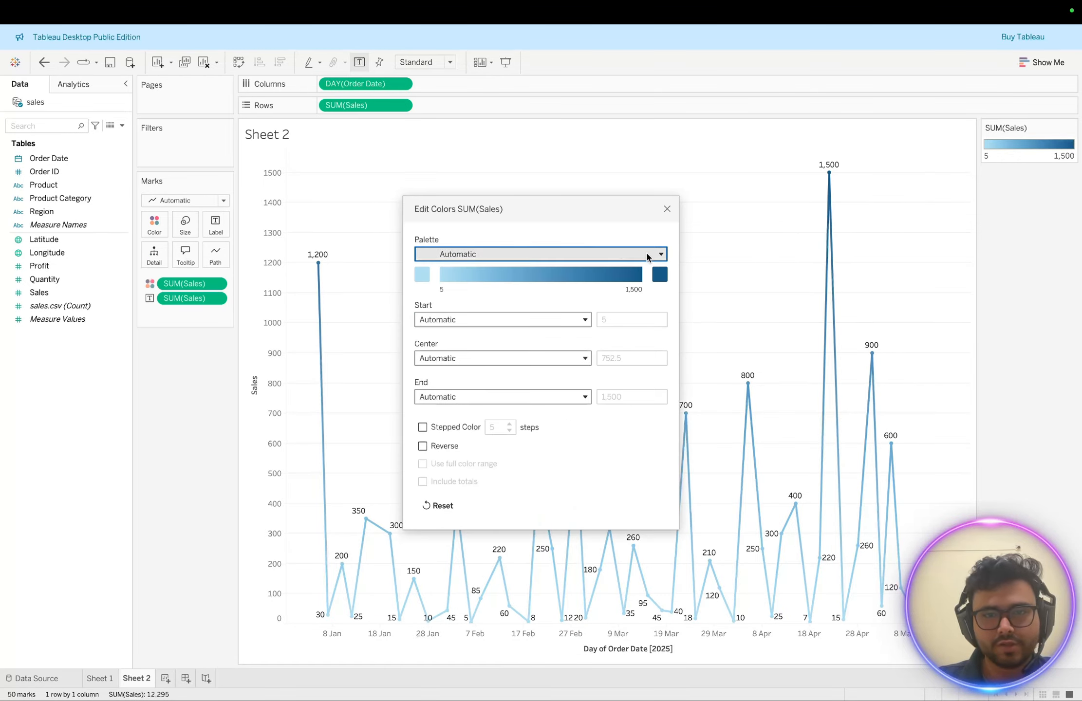
{"action": "left_click", "coordinate": [660, 253]}
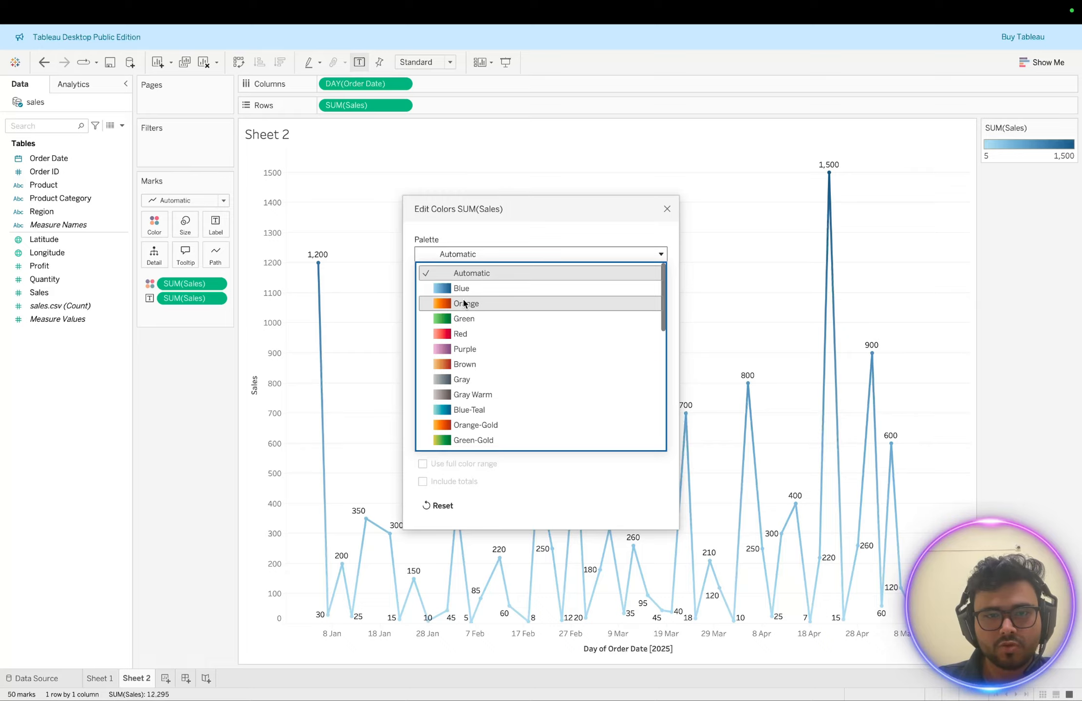
{"action": "left_click", "coordinate": [536, 239]}
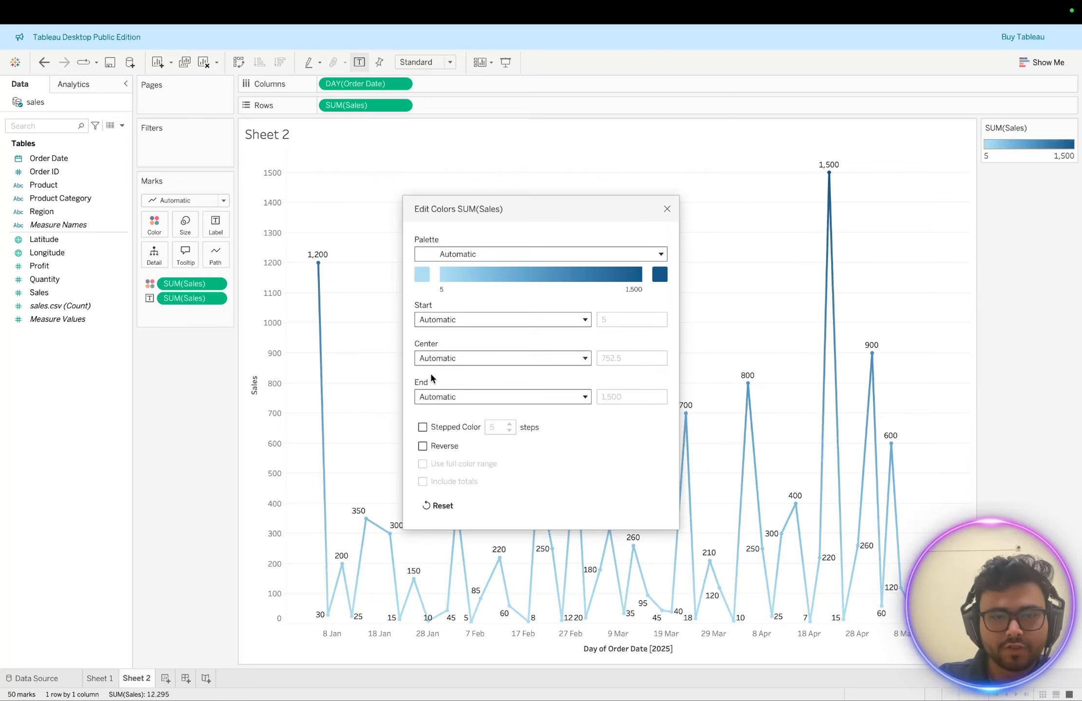
{"action": "left_click", "coordinate": [578, 358]}
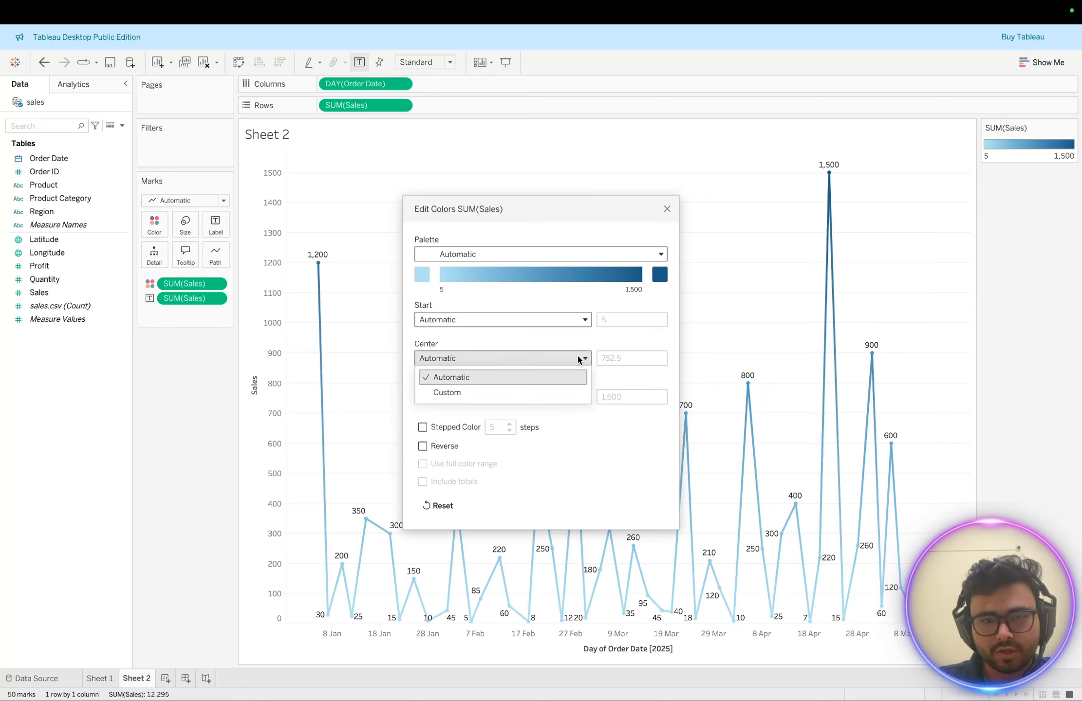
{"action": "left_click", "coordinate": [472, 393]}
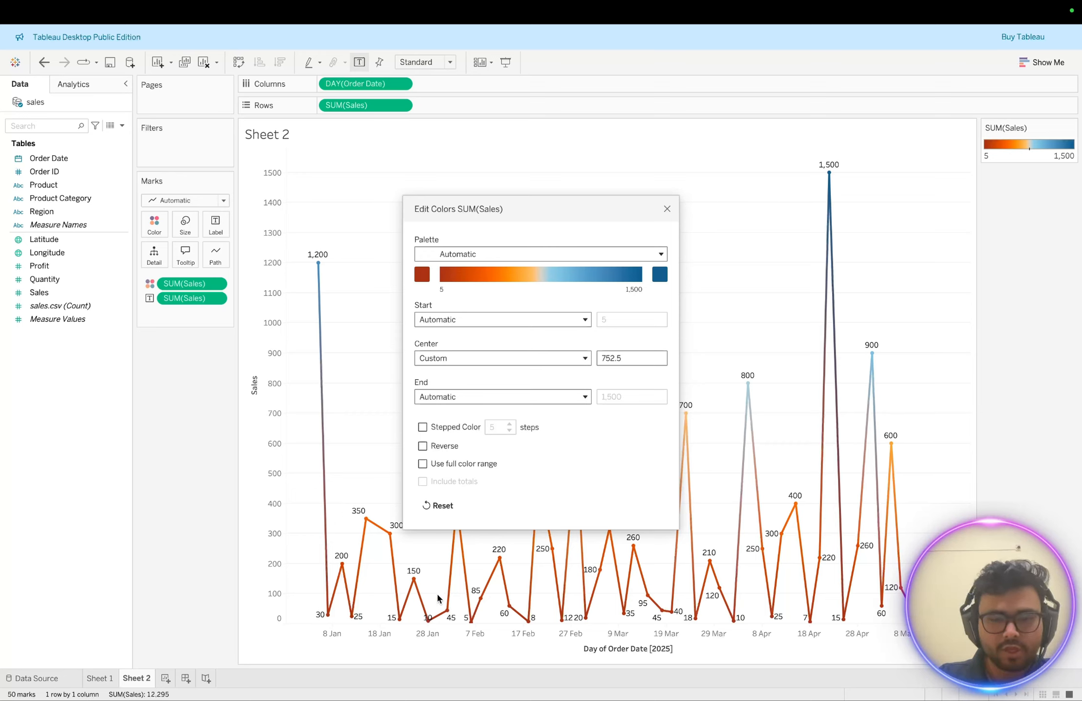
{"action": "left_click", "coordinate": [619, 359]}
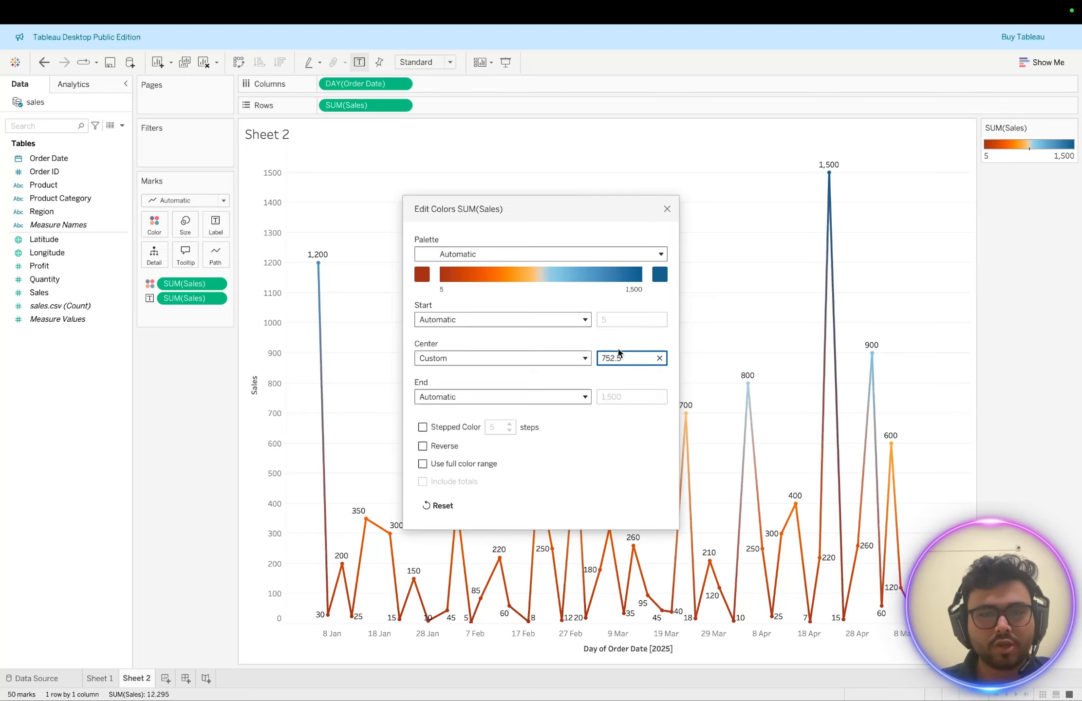
{"action": "left_click", "coordinate": [660, 255]}
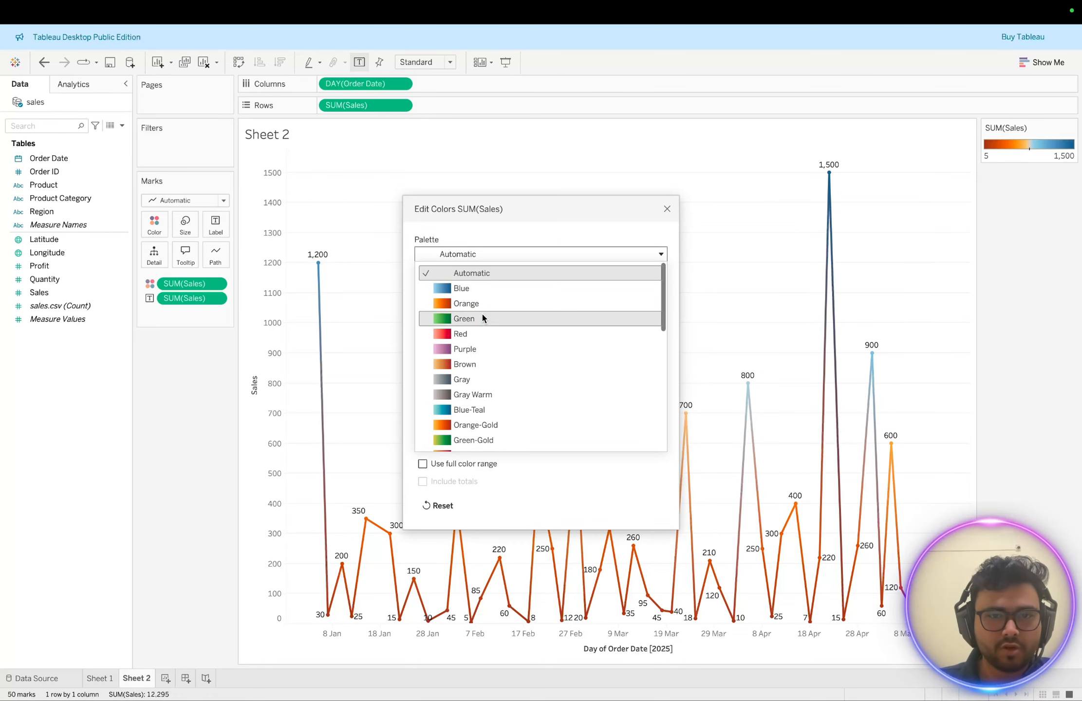
{"action": "left_click", "coordinate": [525, 226]}
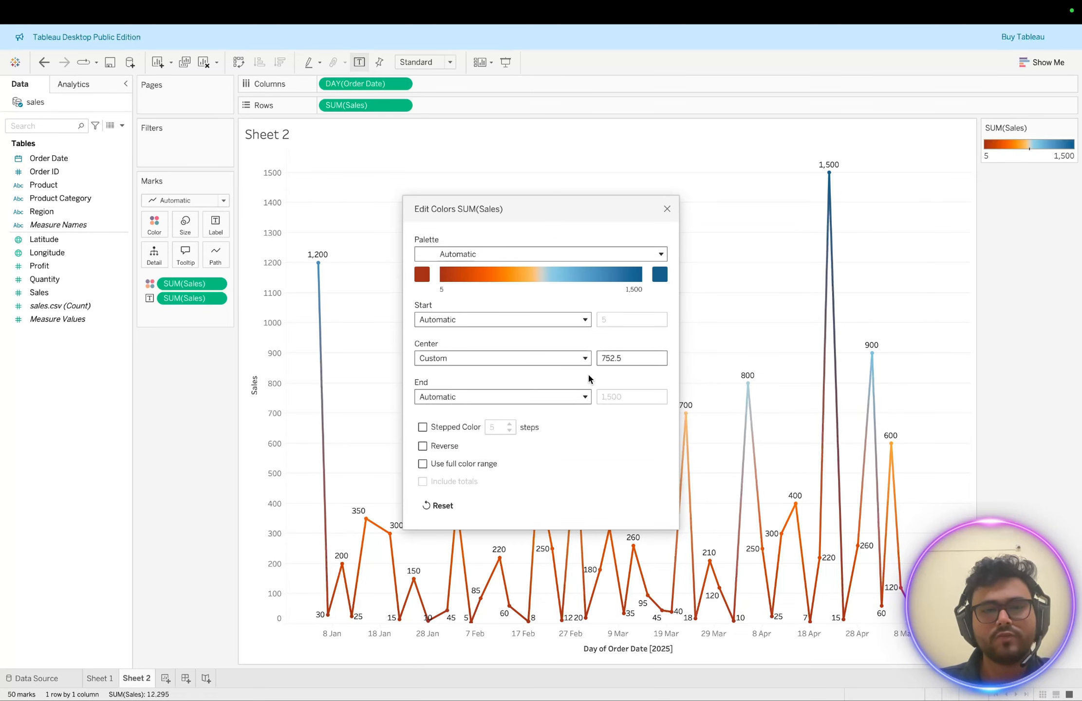
{"action": "left_click", "coordinate": [666, 210]}
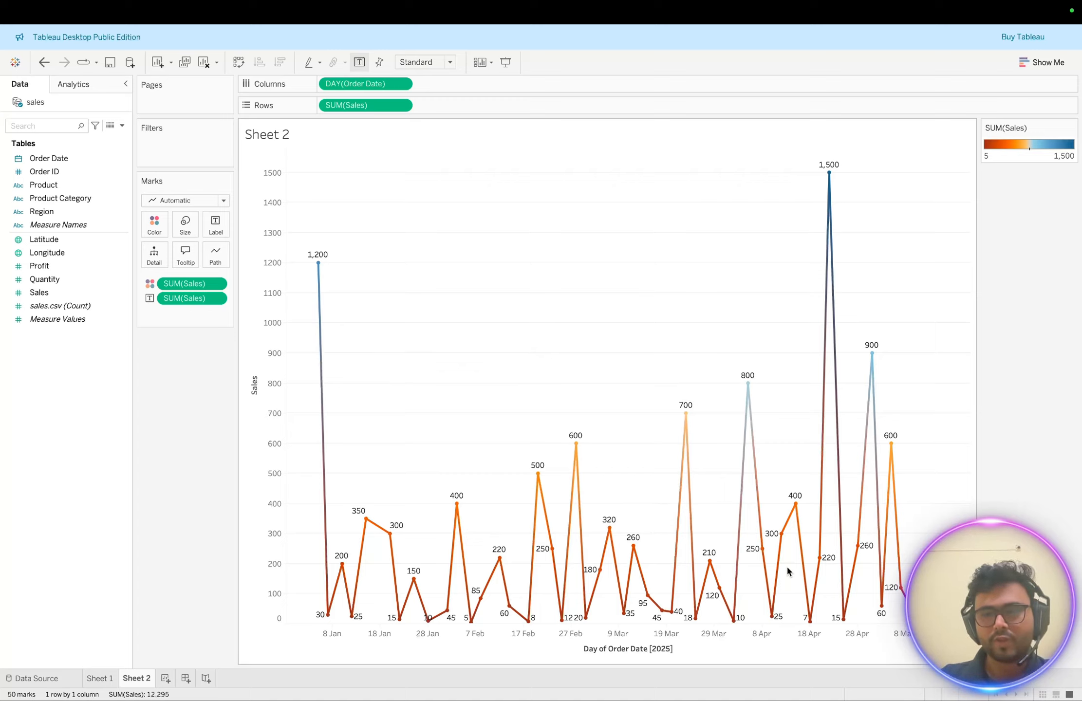
{"action": "mouse_move", "coordinate": [819, 465]}
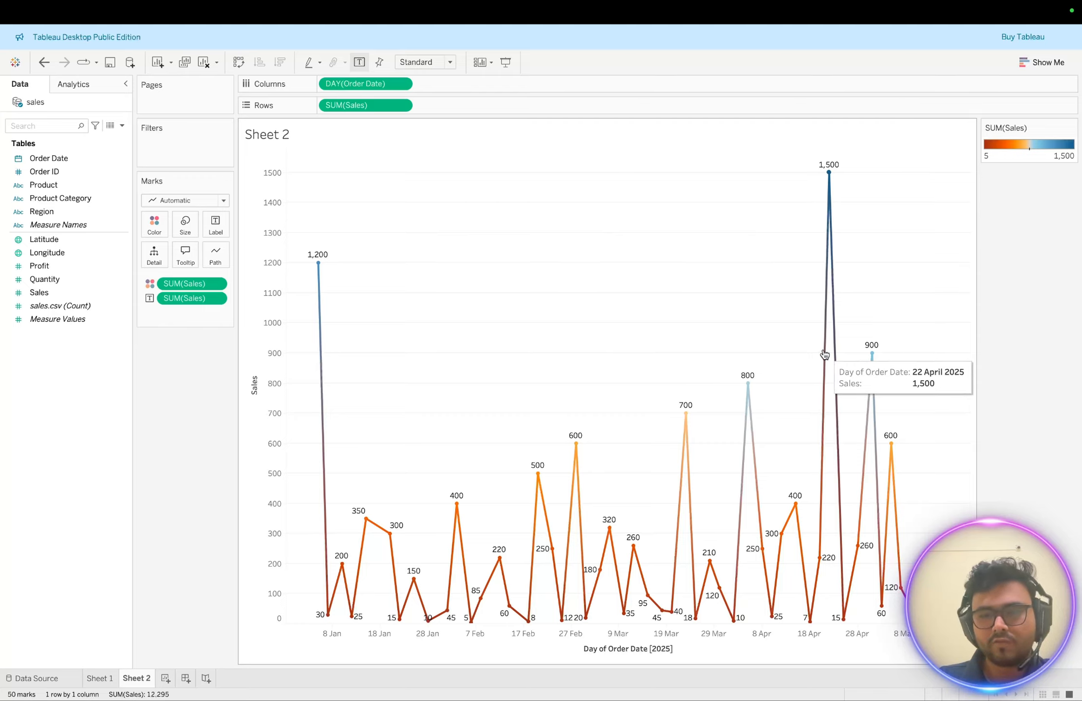
{"action": "mouse_move", "coordinate": [861, 524]}
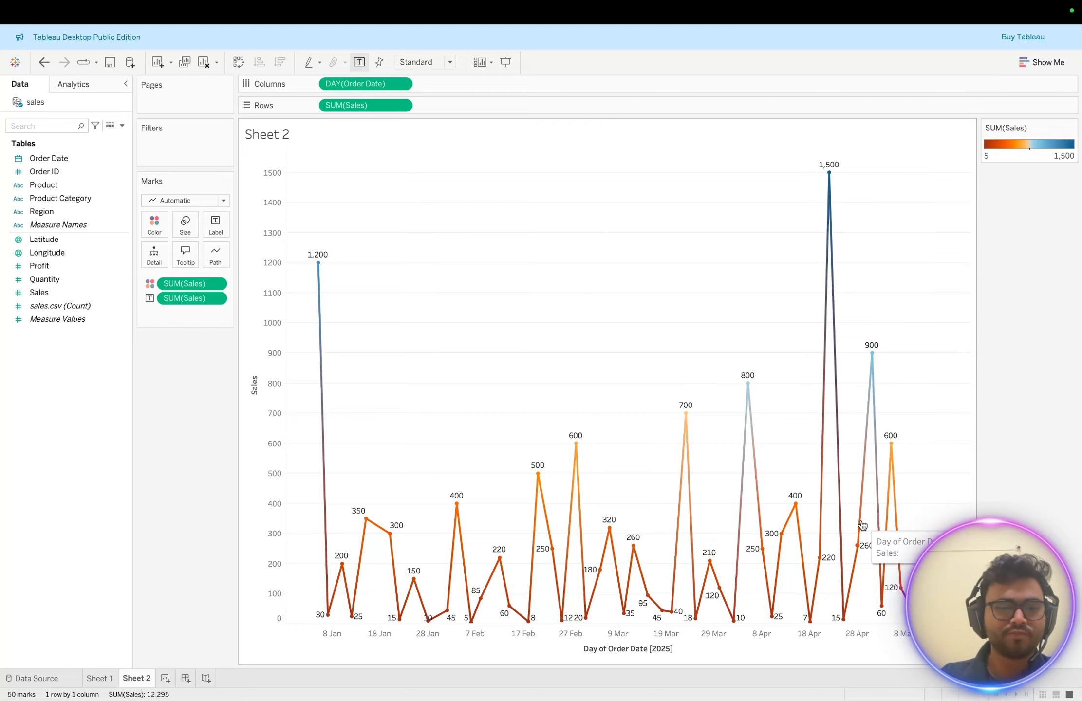
{"action": "mouse_move", "coordinate": [536, 478]}
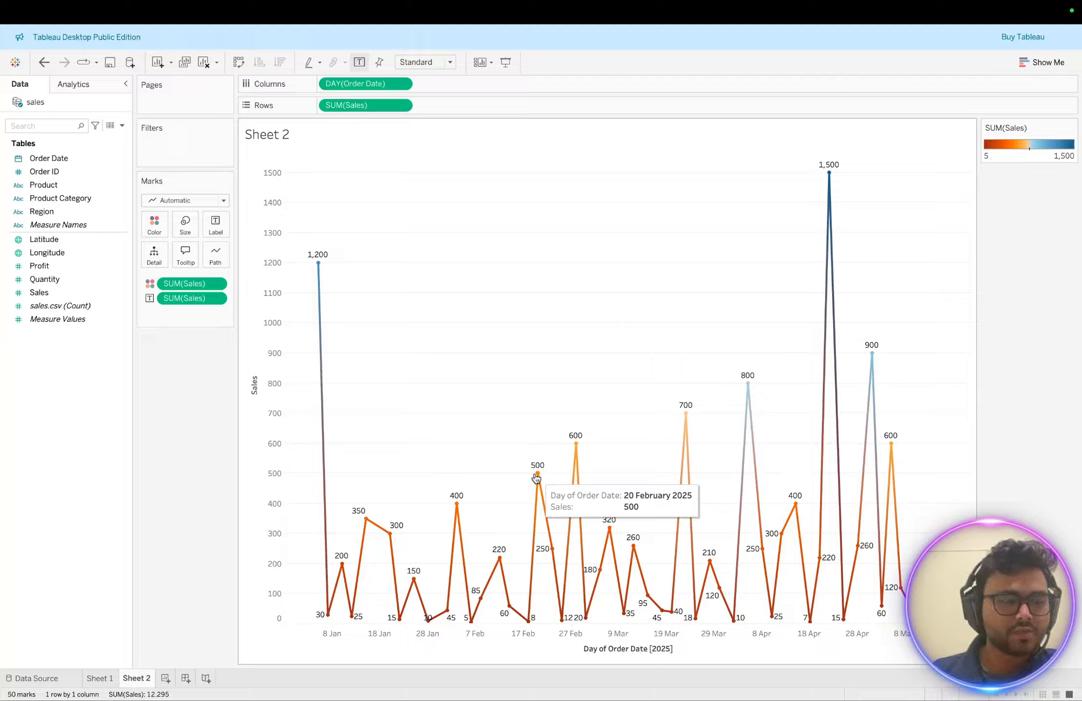
Create another worksheet with Order Date on the columns, drilled down from year through quarter and month to day.
{"action": "left_click", "coordinate": [165, 678]}
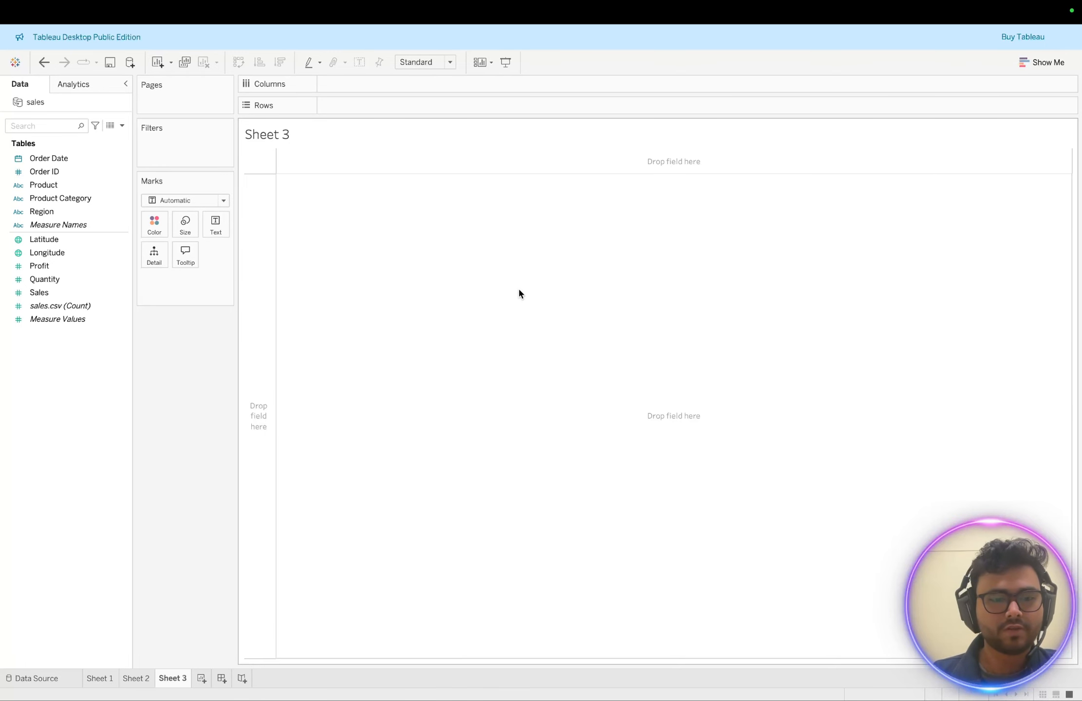
{"action": "double_click", "coordinate": [53, 160]}
{"action": "left_click_drag", "start_coordinate": [53, 162], "coordinate": [435, 93]}
{"action": "left_click", "coordinate": [423, 85]}
{"action": "left_click", "coordinate": [519, 85]}
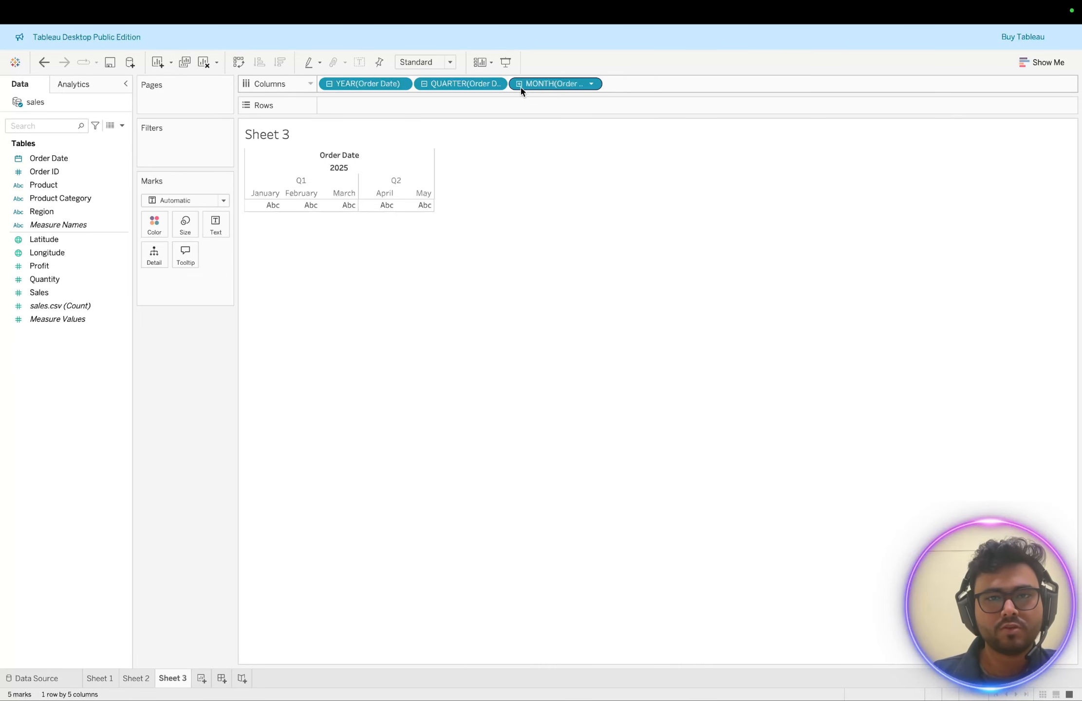
Add Sales to Sheet 3 and display it as a continuous area chart by day of Order Date.
{"action": "double_click", "coordinate": [39, 292]}
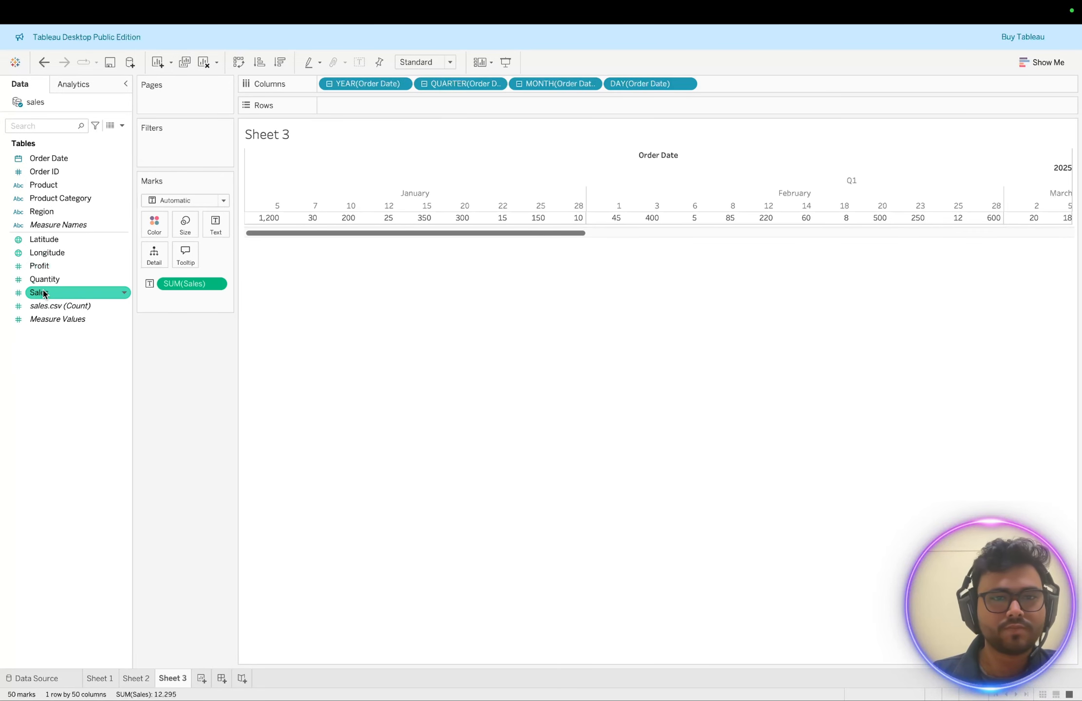
{"action": "left_click", "coordinate": [1042, 62]}
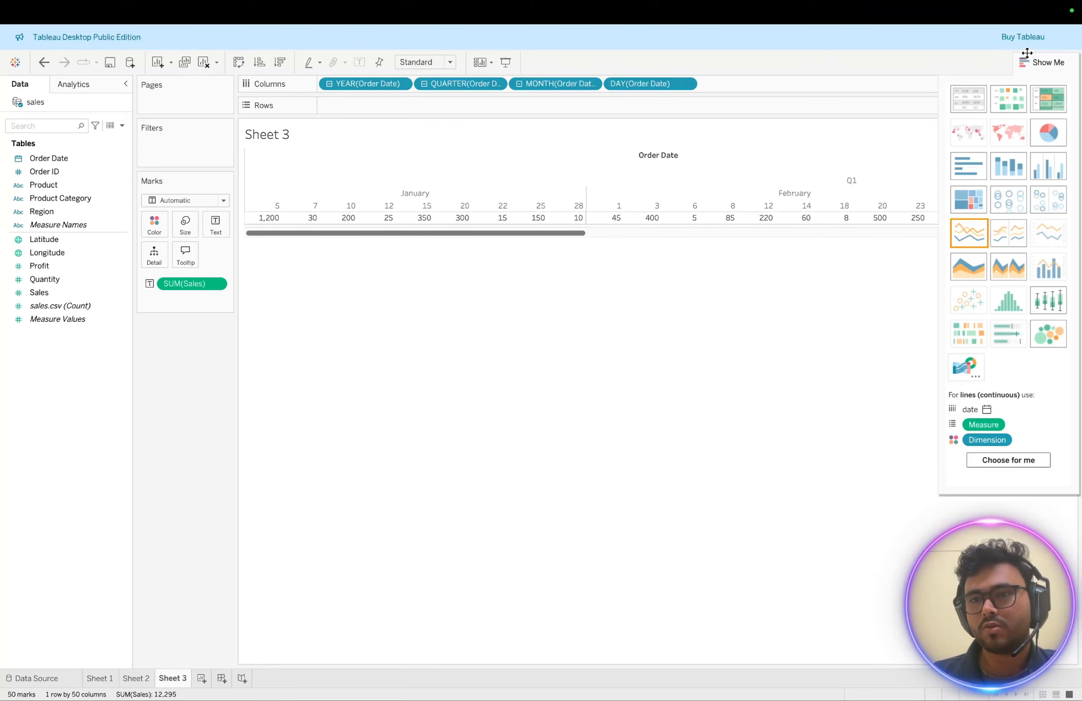
{"action": "left_click", "coordinate": [965, 268]}
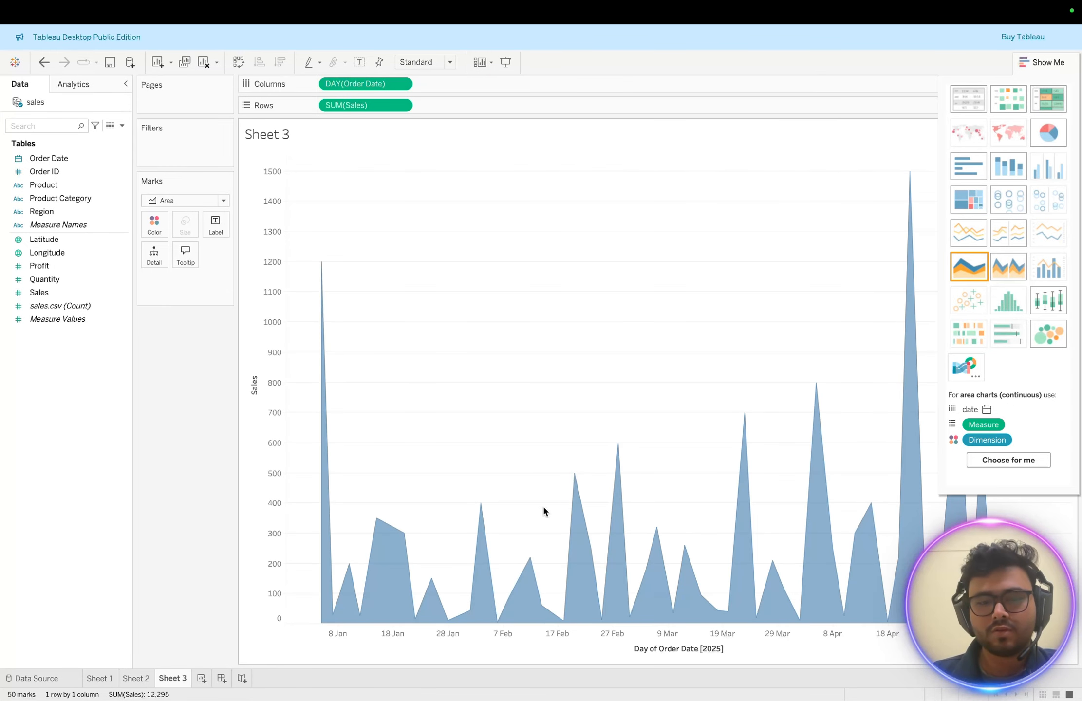
Label the daily area chart with Sales and colour its area by Sales.
{"action": "mouse_move", "coordinate": [375, 568]}
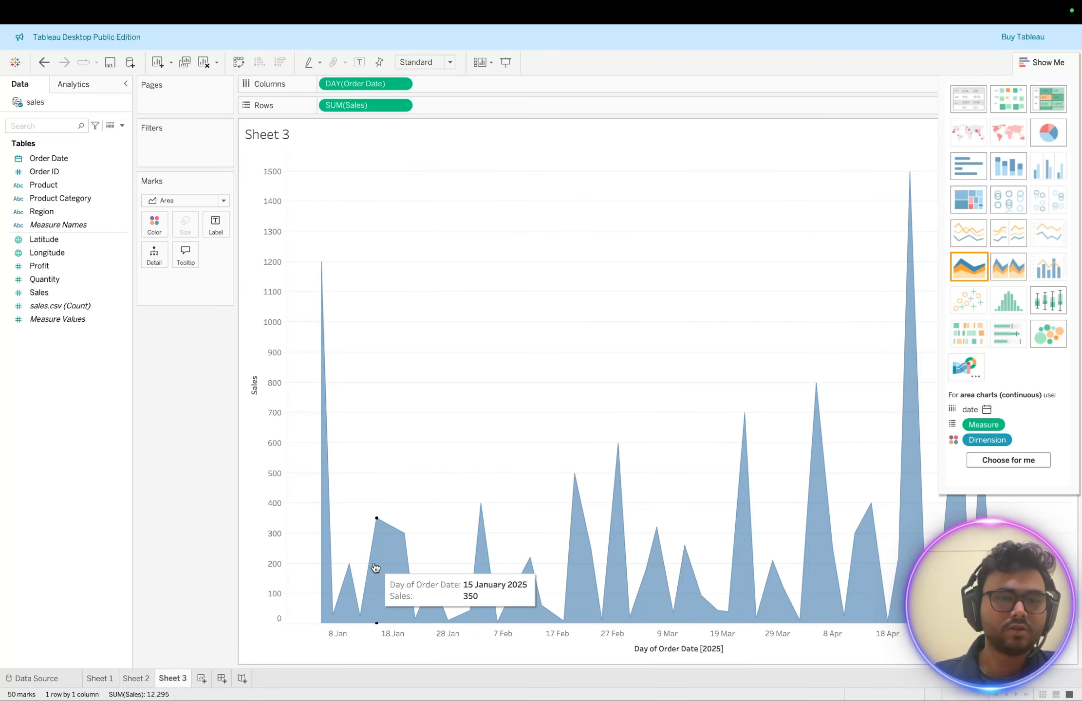
{"action": "left_click_drag", "start_coordinate": [38, 292], "coordinate": [210, 233]}
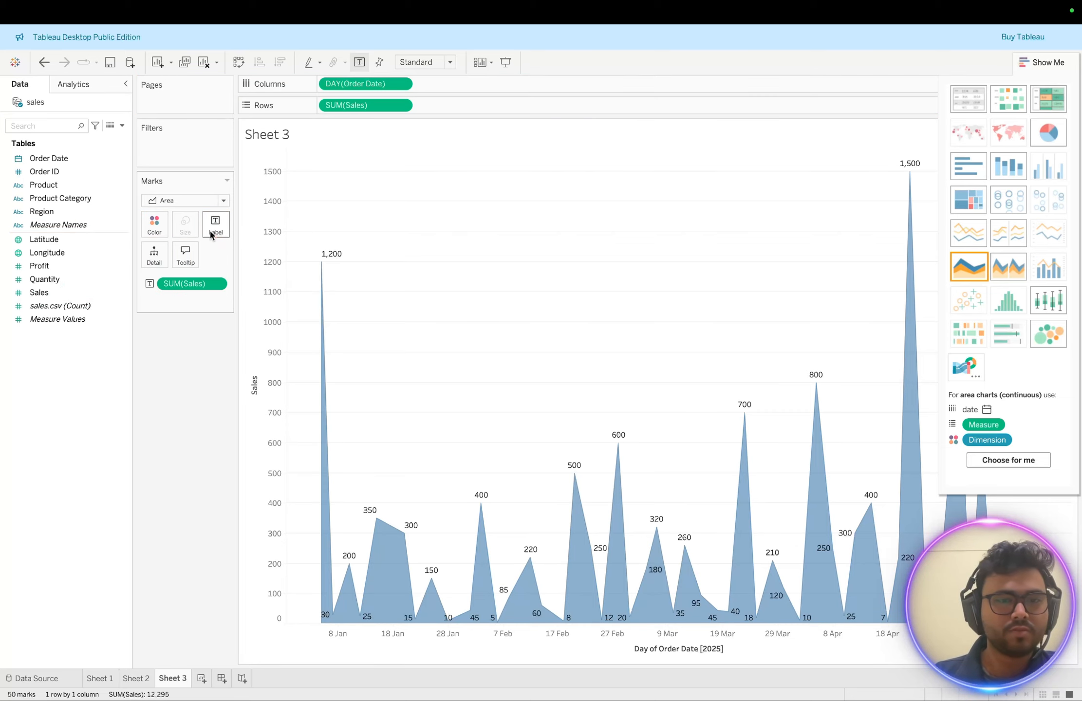
{"action": "left_click_drag", "start_coordinate": [38, 292], "coordinate": [159, 229]}
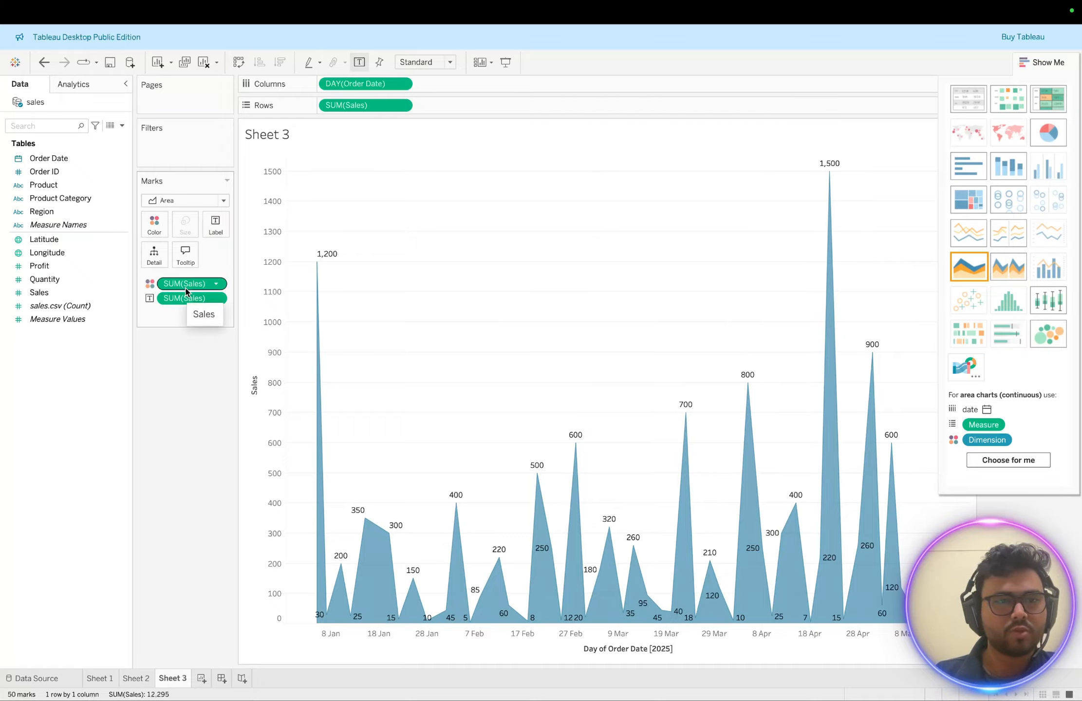
Try a custom center for the area chart's Sales colours and apply the Brown palette.
{"action": "left_click", "coordinate": [154, 223]}
{"action": "left_click", "coordinate": [181, 253]}
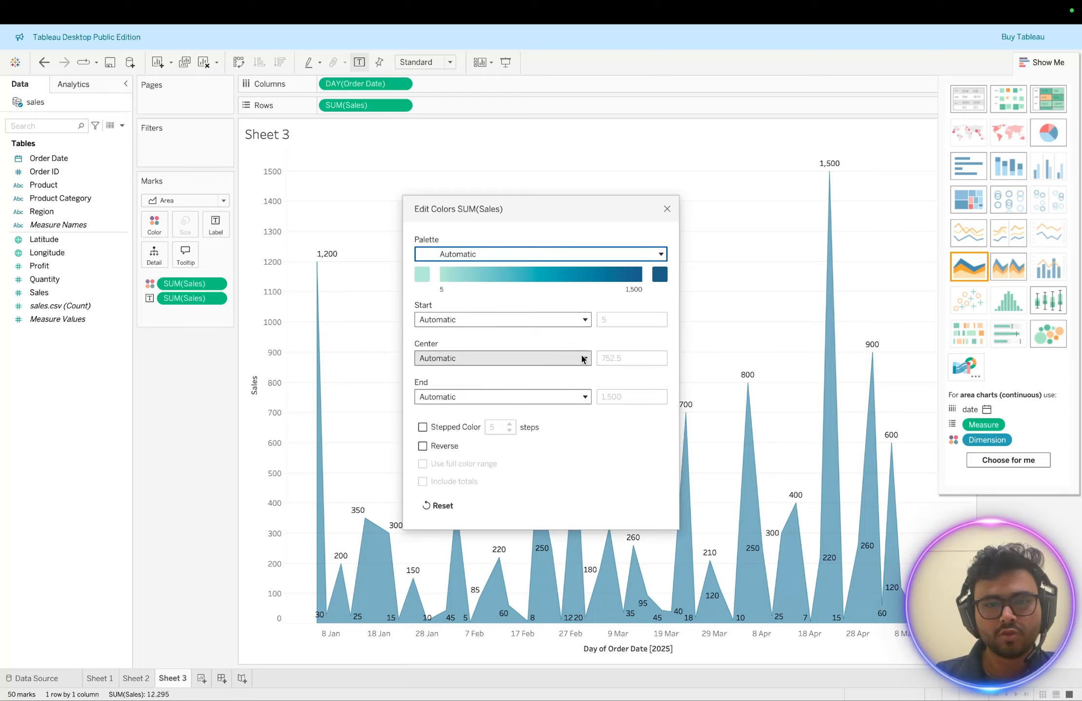
{"action": "left_click", "coordinate": [582, 355]}
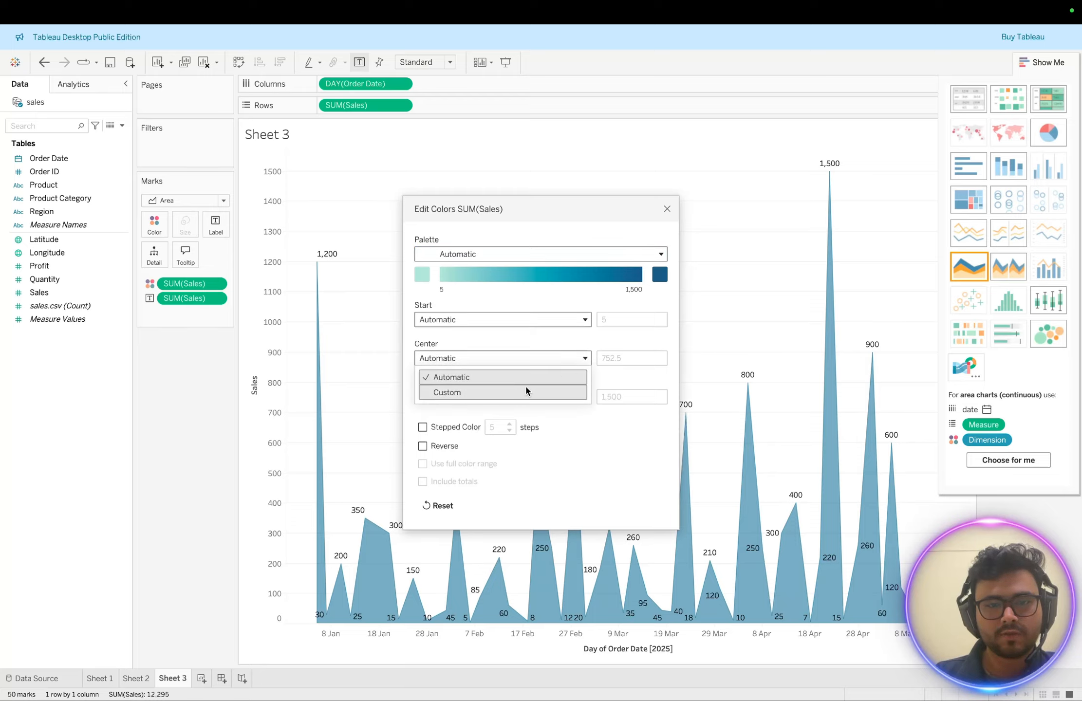
{"action": "left_click", "coordinate": [523, 388]}
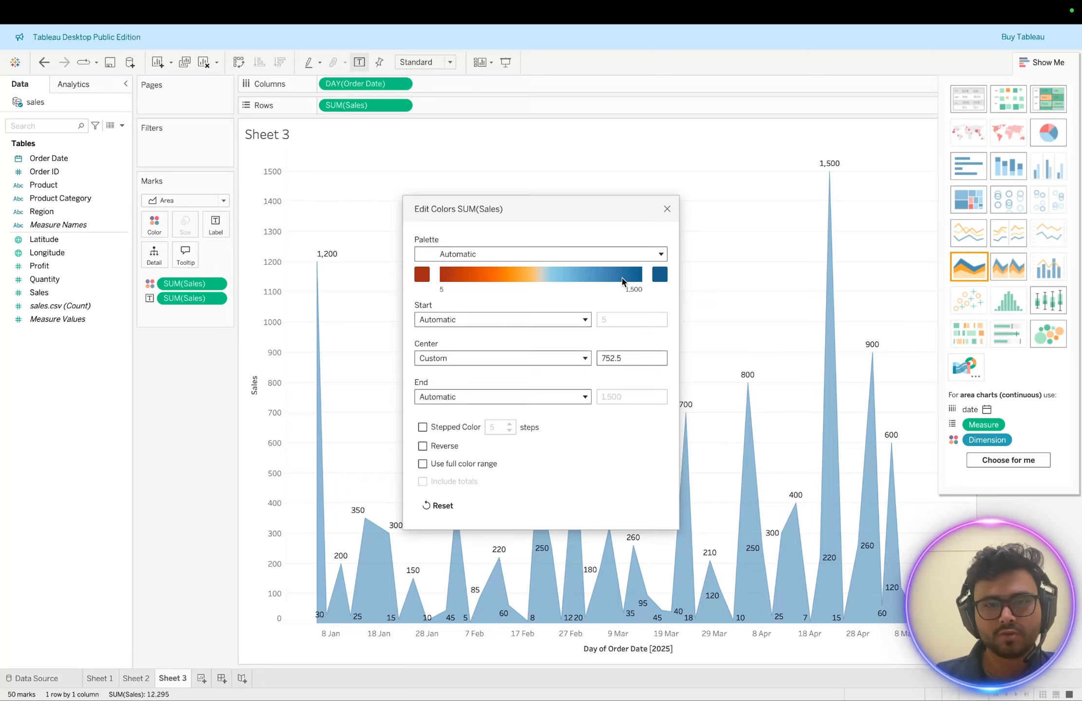
{"action": "left_click", "coordinate": [659, 256]}
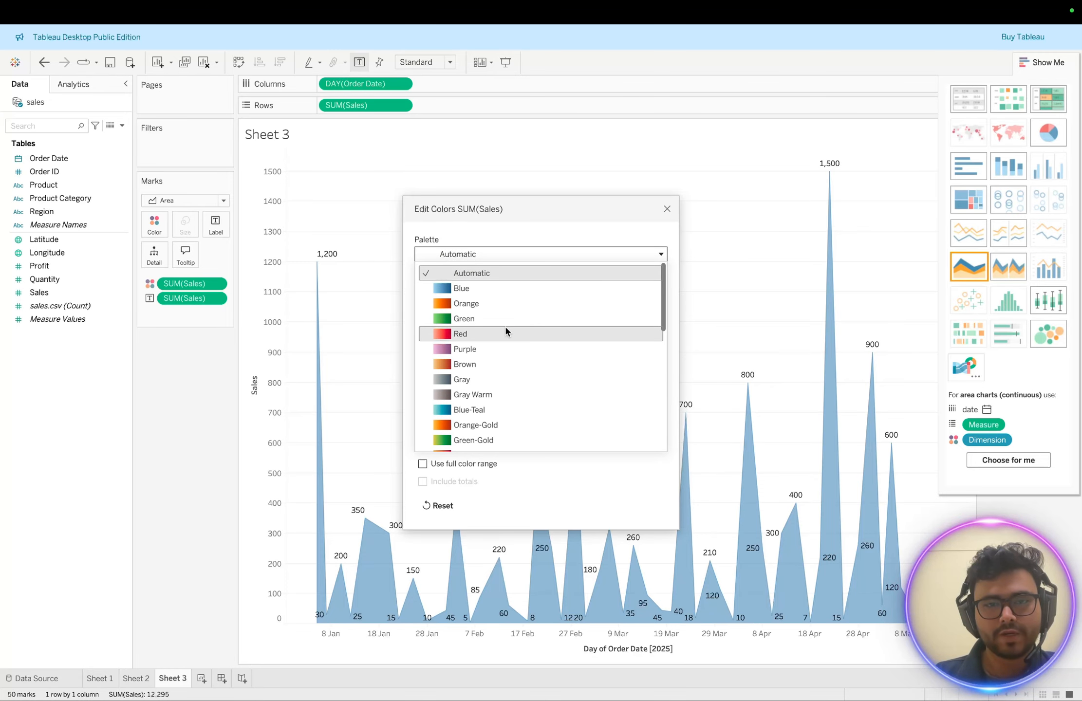
{"action": "left_click", "coordinate": [486, 363]}
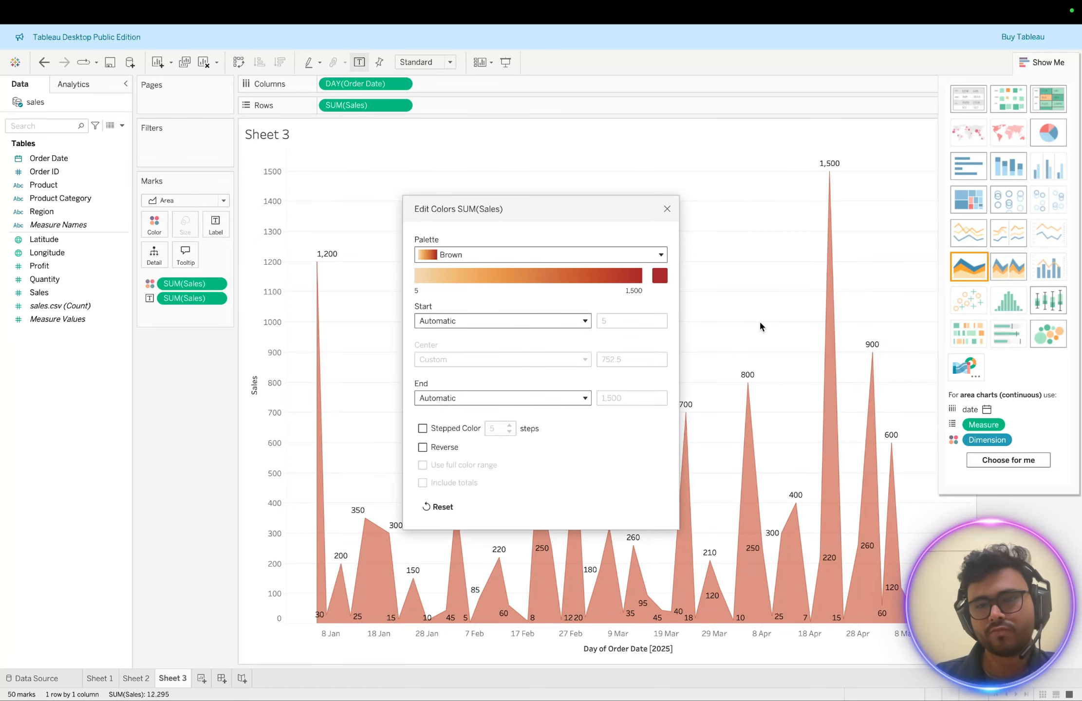
{"action": "left_click", "coordinate": [667, 209]}
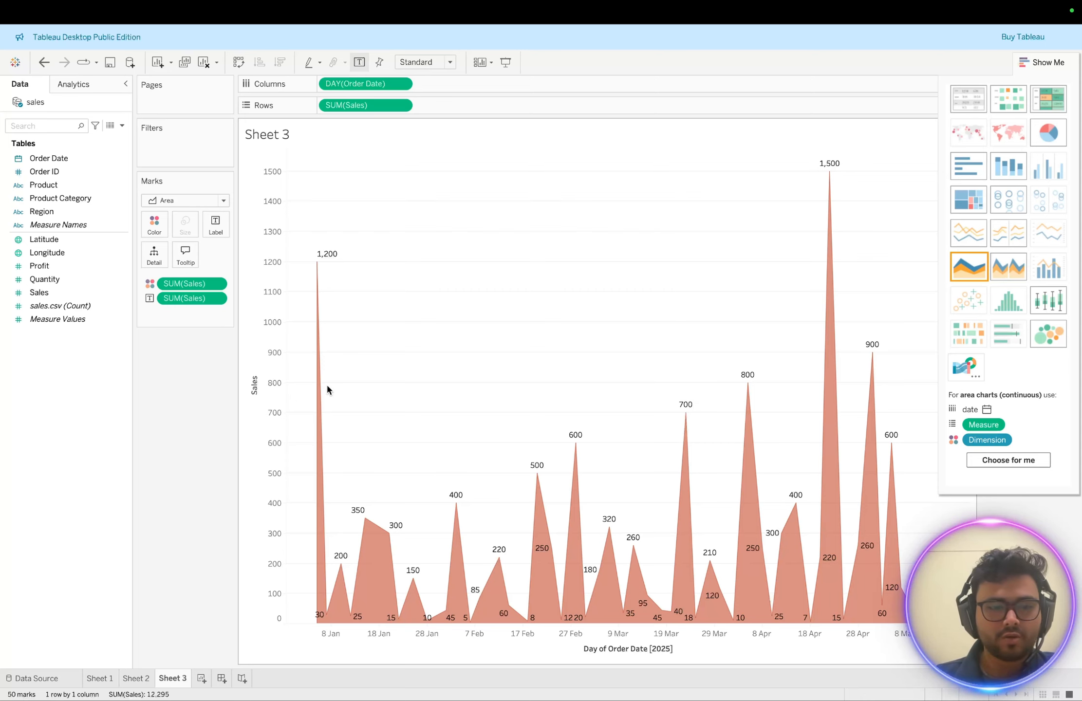
Create a new worksheet with Product Category on the rows.
{"action": "left_click", "coordinate": [202, 679]}
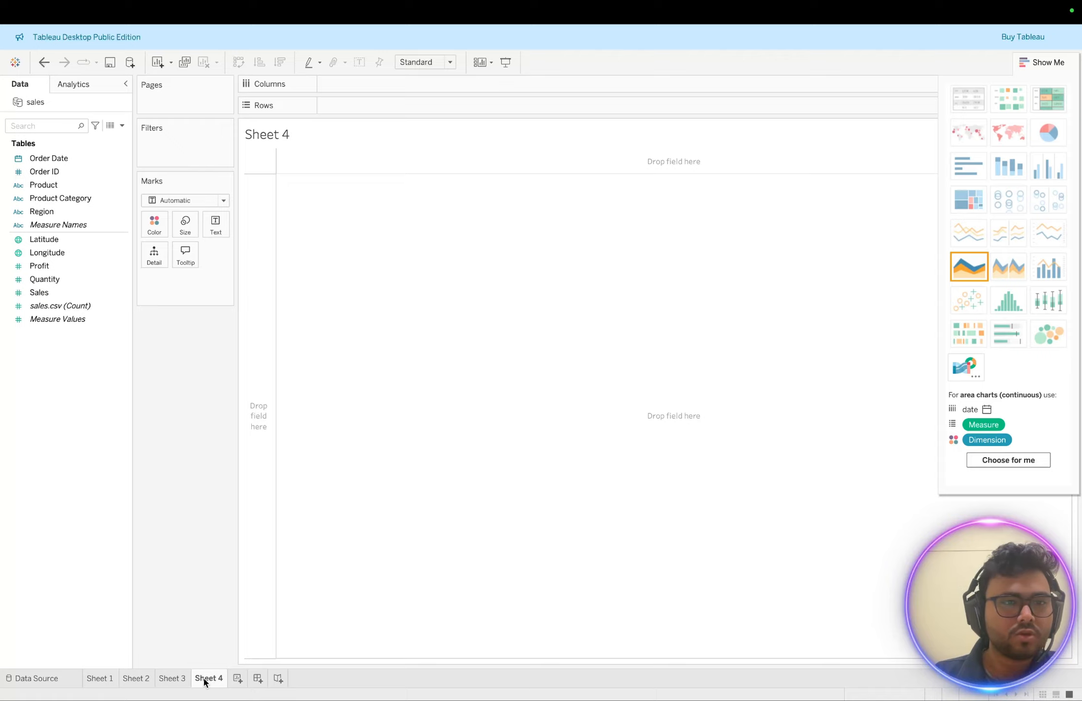
{"action": "left_click", "coordinate": [53, 199]}
{"action": "left_click", "coordinate": [52, 199]}
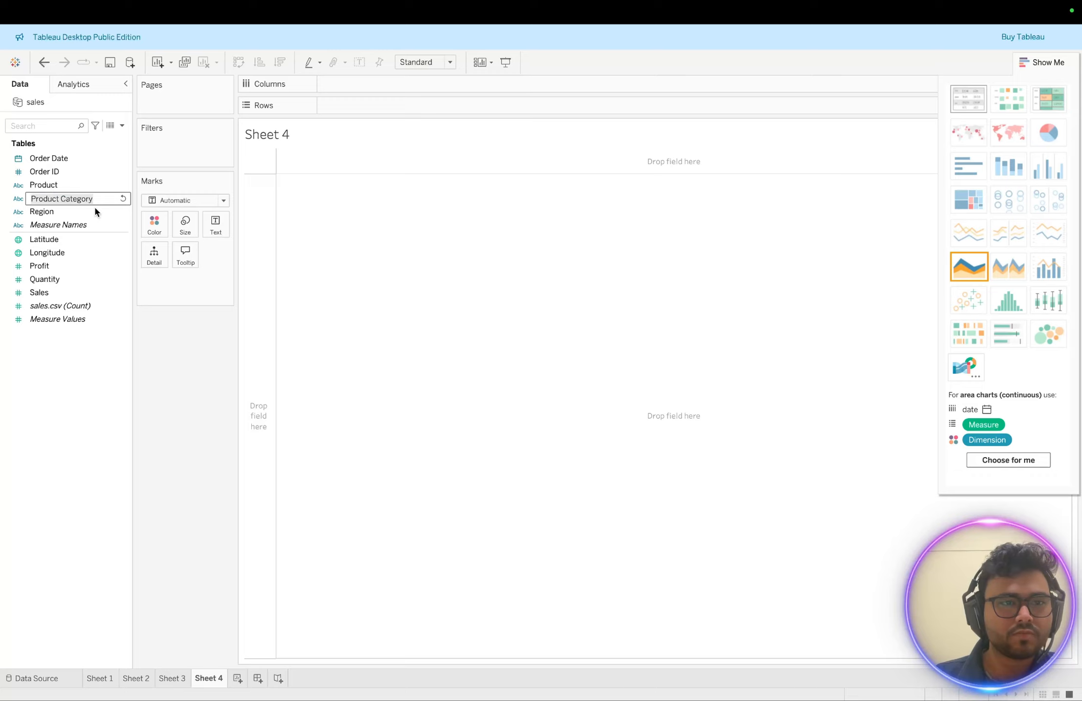
{"action": "left_click", "coordinate": [95, 226]}
{"action": "double_click", "coordinate": [77, 199]}
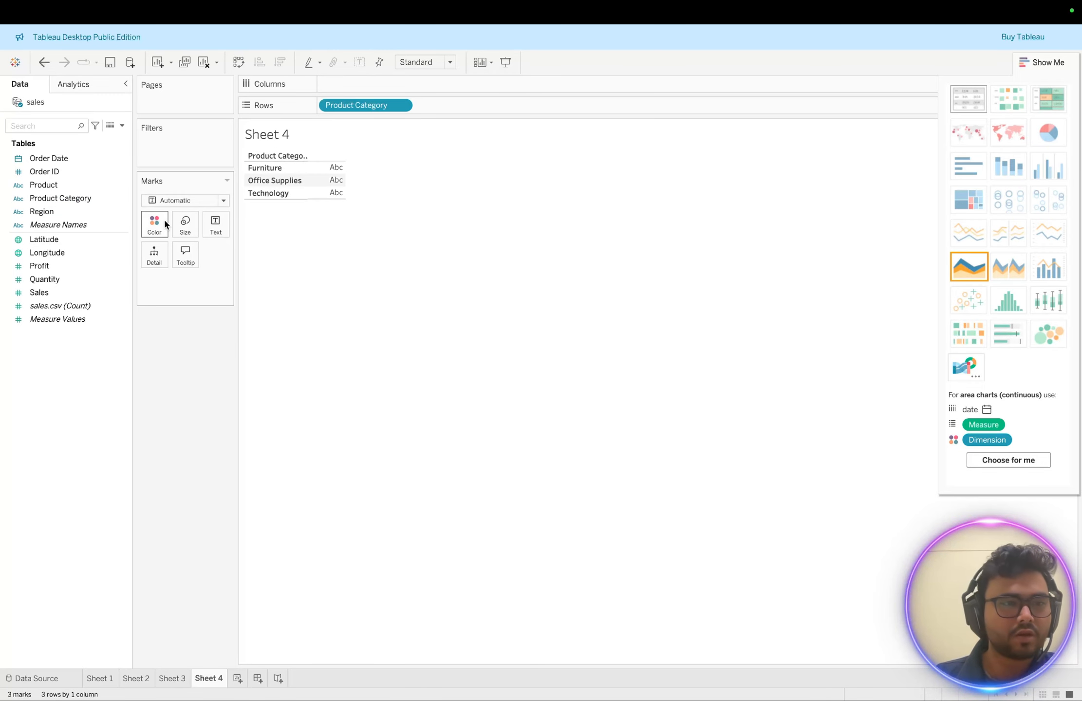
Add Sales to Sheet 4 and display it as a pie chart divided by Product Category.
{"action": "left_click", "coordinate": [76, 291]}
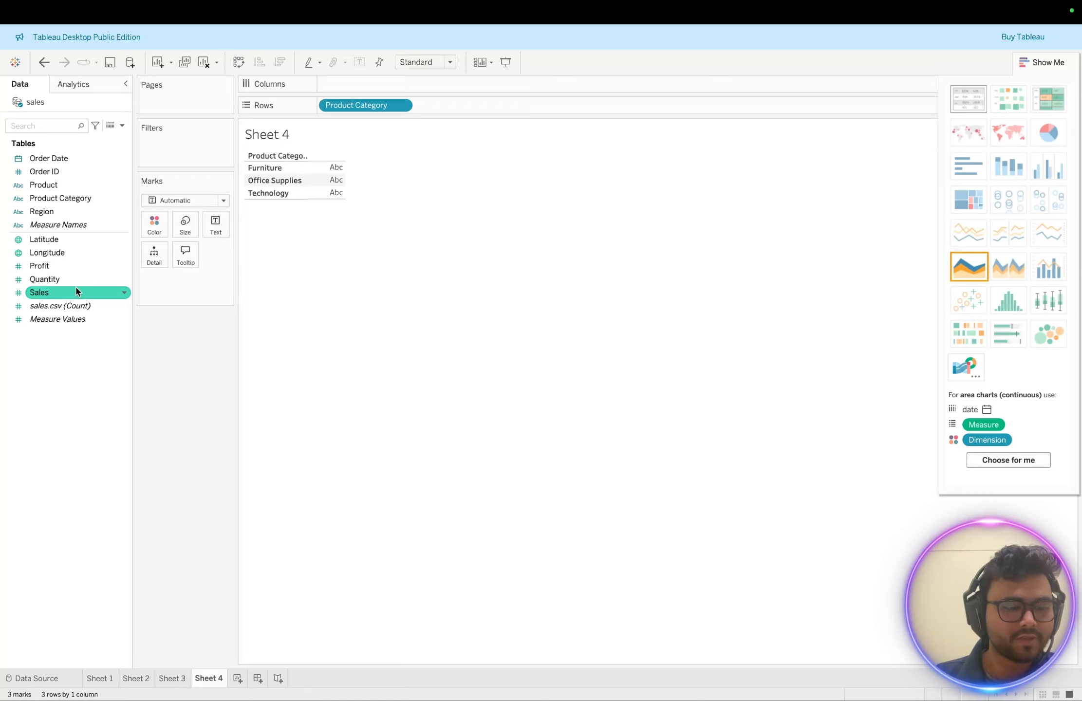
{"action": "left_click", "coordinate": [64, 317]}
{"action": "left_click", "coordinate": [47, 293]}
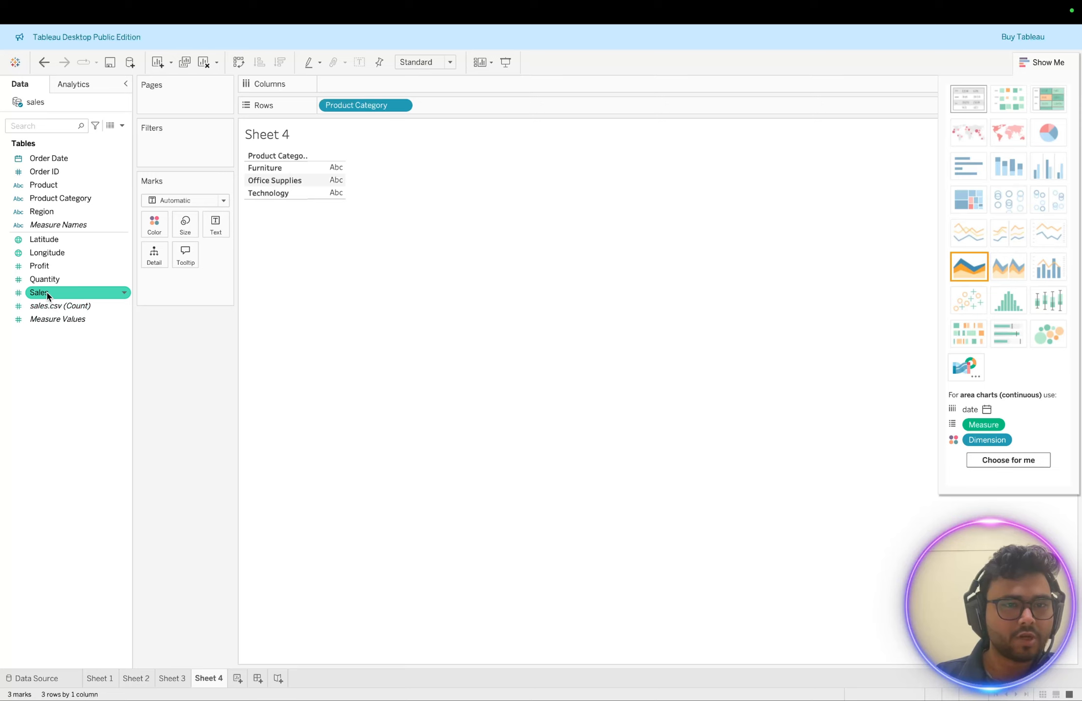
{"action": "double_click", "coordinate": [47, 294]}
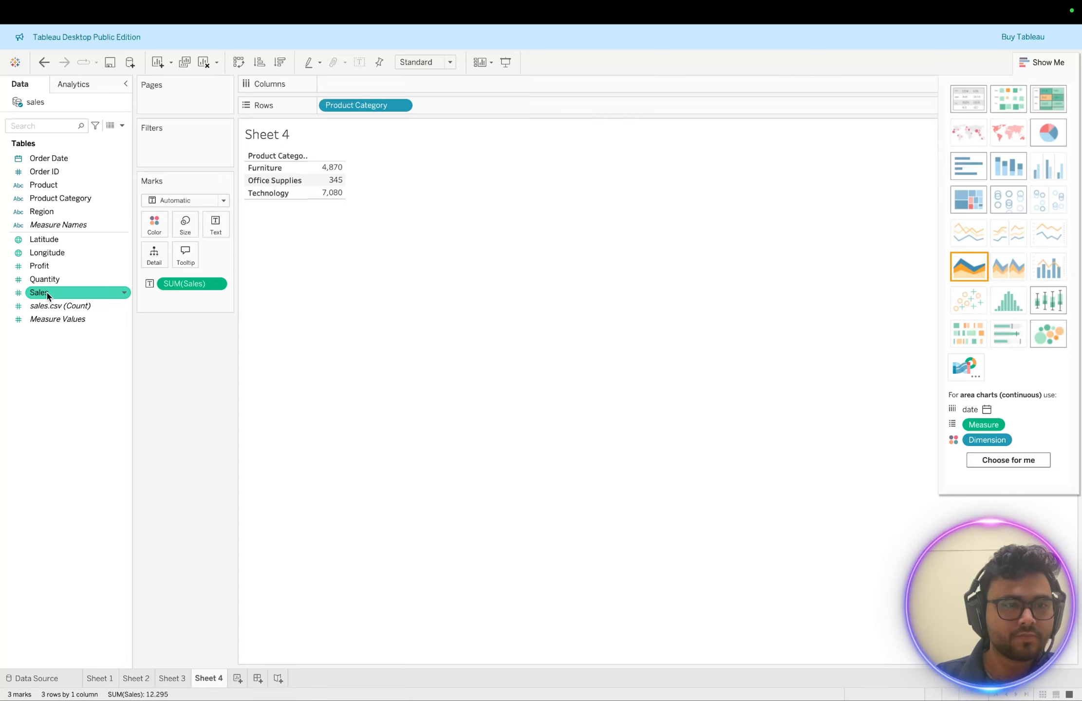
{"action": "mouse_move", "coordinate": [331, 179]}
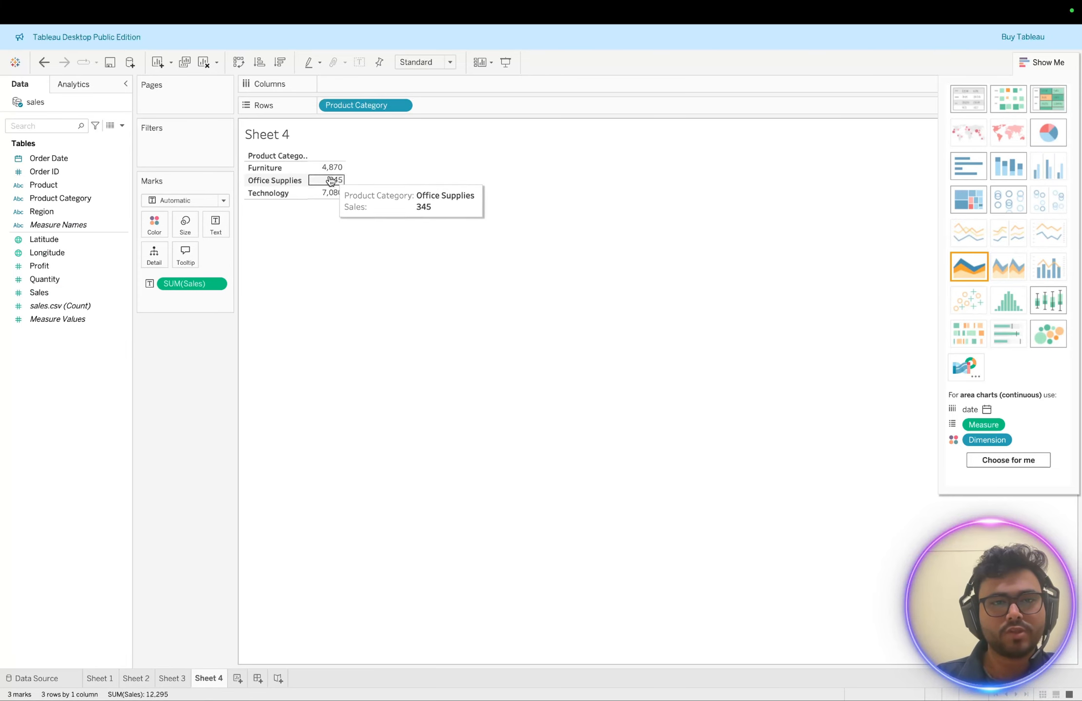
{"action": "left_click", "coordinate": [1043, 139]}
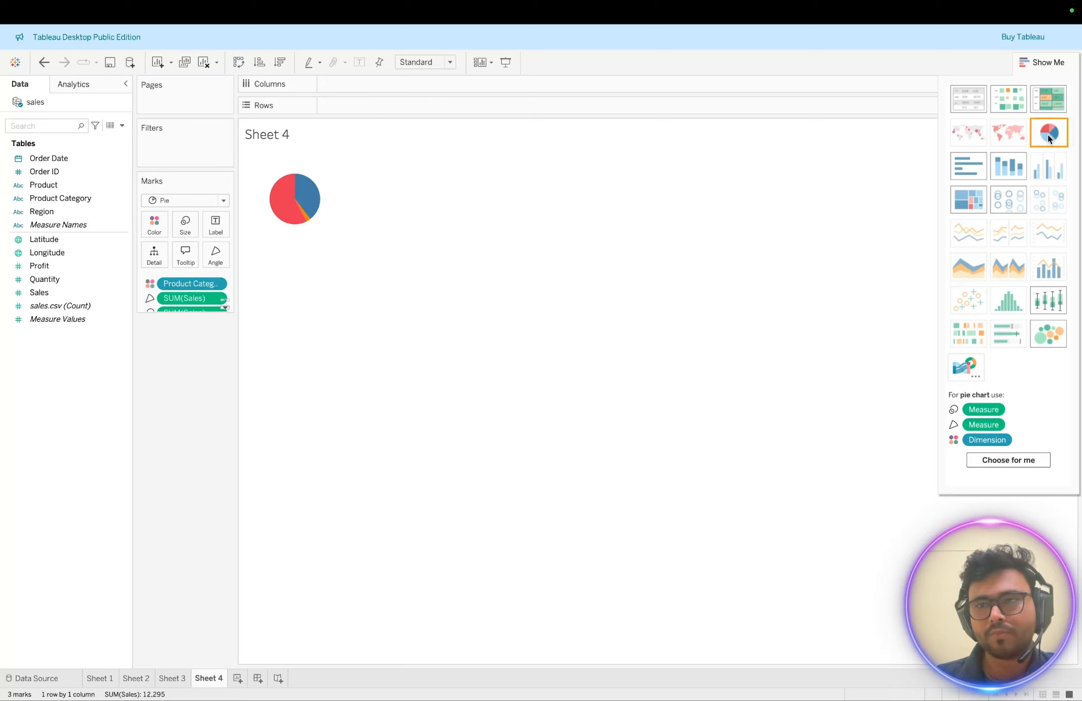
Fit the Sheet 4 pie chart to the entire view and label its slices with Sales and Product Category.
{"action": "mouse_move", "coordinate": [294, 215]}
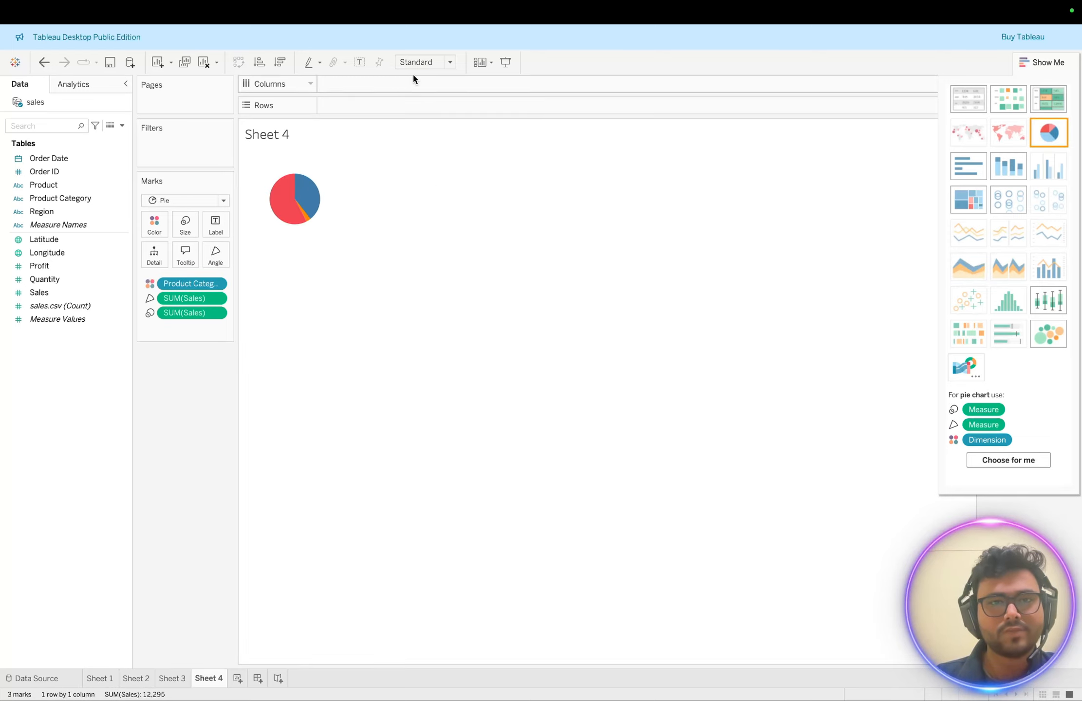
{"action": "left_click", "coordinate": [451, 64]}
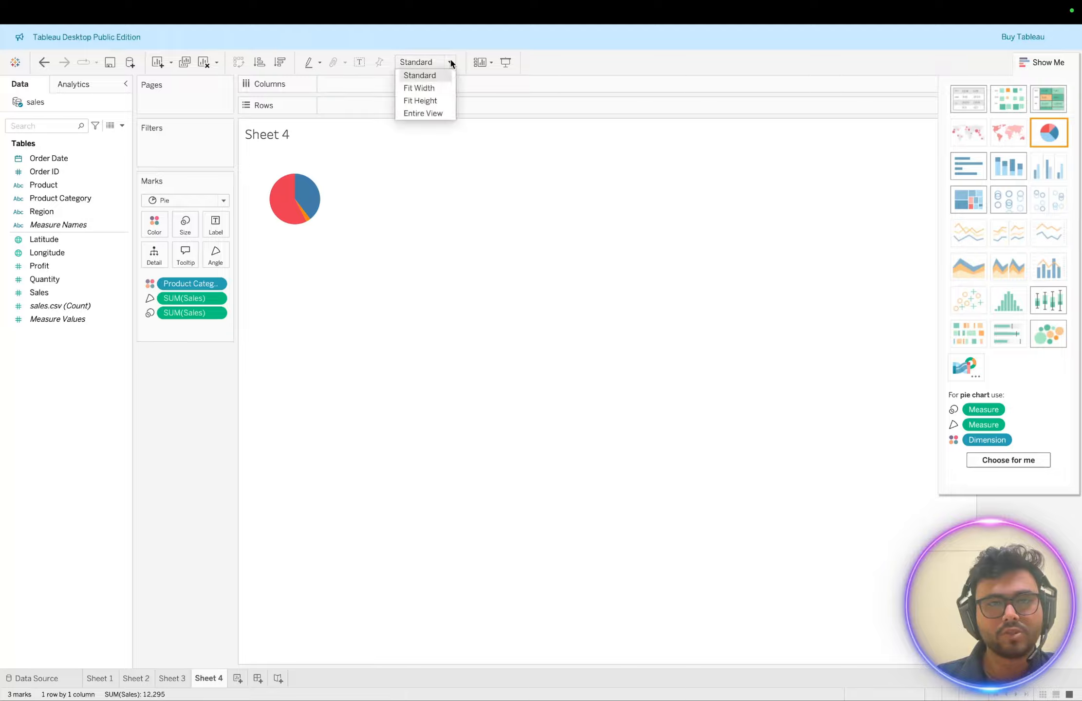
{"action": "left_click", "coordinate": [423, 113]}
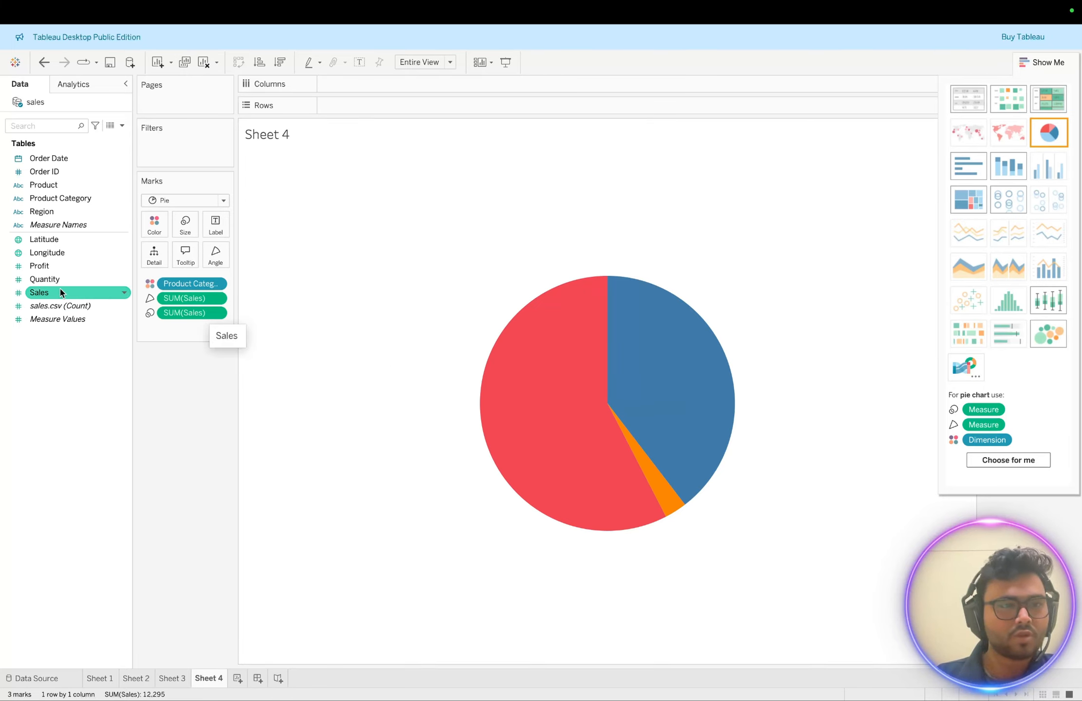
{"action": "left_click_drag", "start_coordinate": [41, 293], "coordinate": [216, 225]}
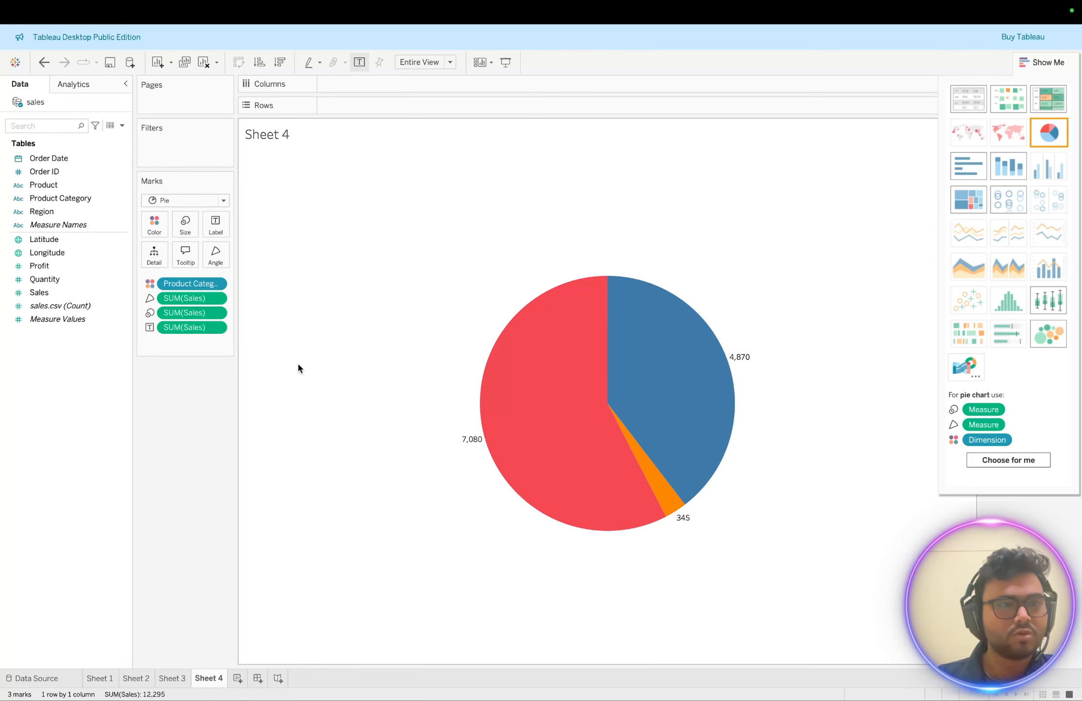
{"action": "left_click_drag", "start_coordinate": [61, 203], "coordinate": [214, 224]}
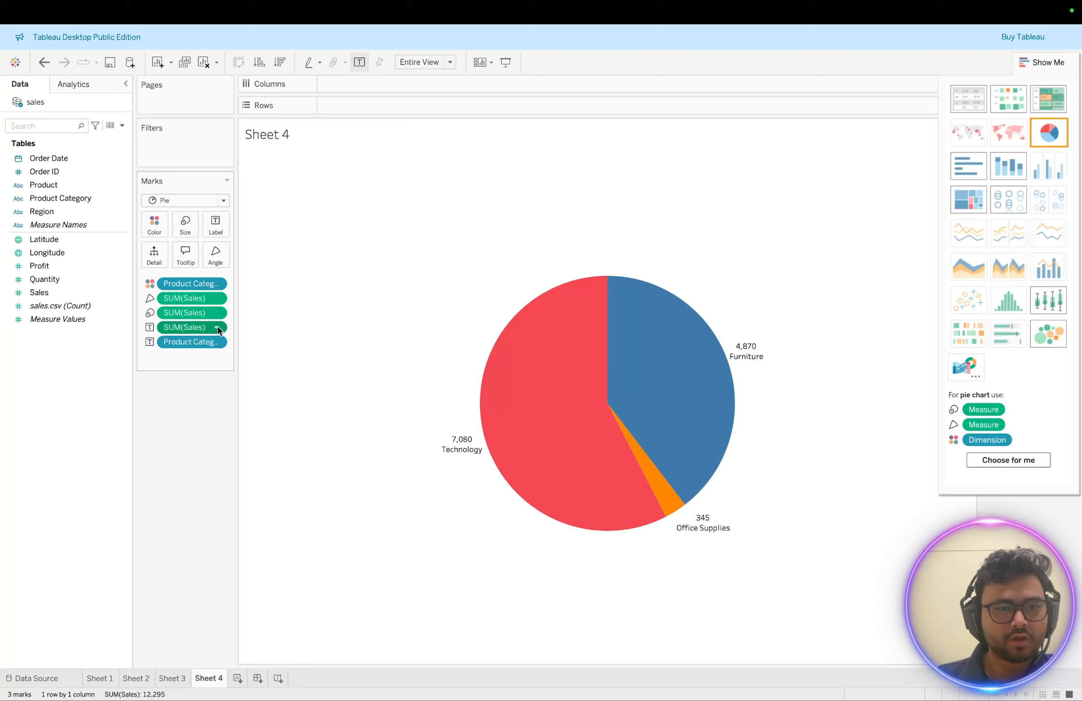
Show the pie chart's Sales label as a Percent of Total quick table calculation.
{"action": "right_click", "coordinate": [165, 327]}
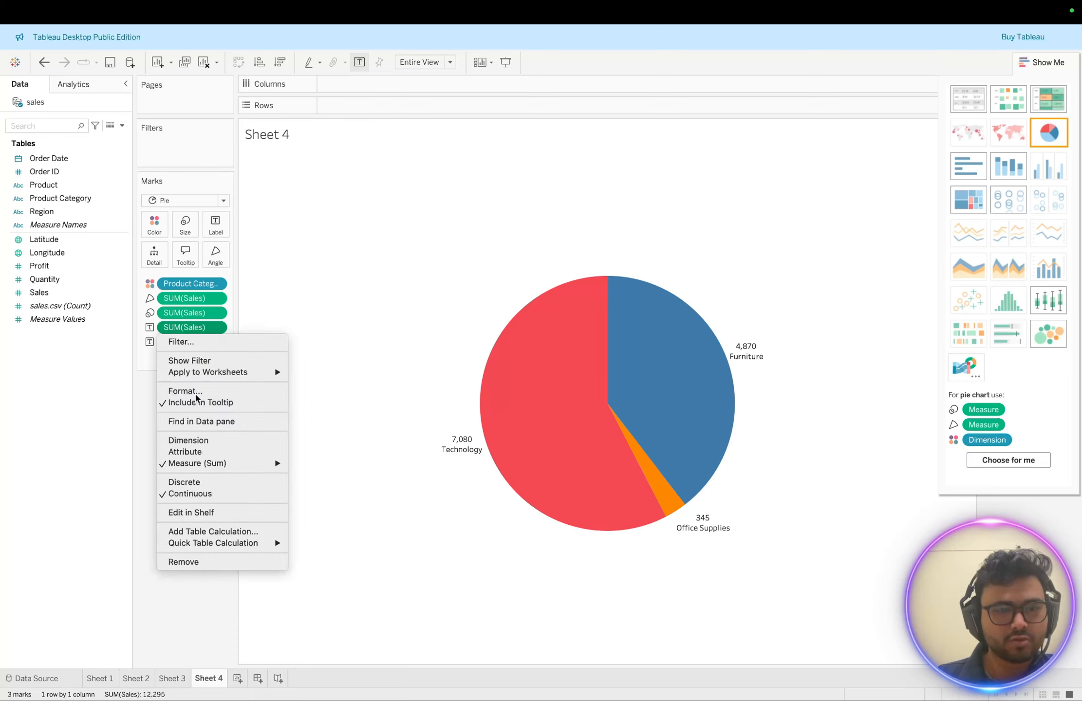
{"action": "left_click", "coordinate": [144, 399]}
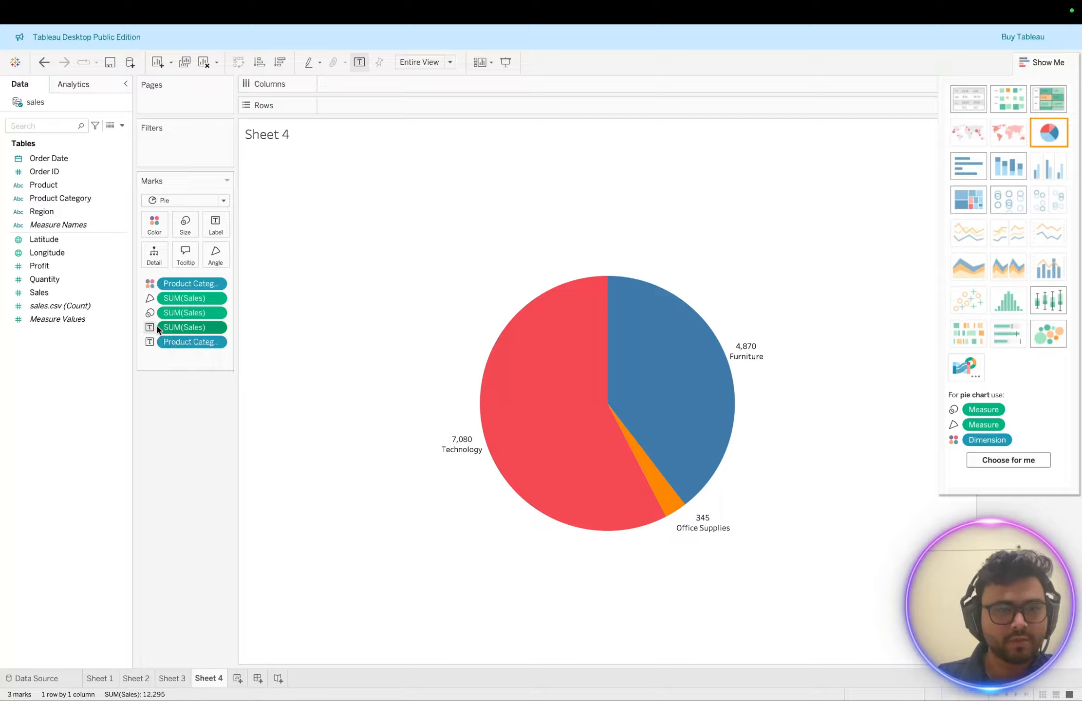
{"action": "left_click", "coordinate": [217, 328]}
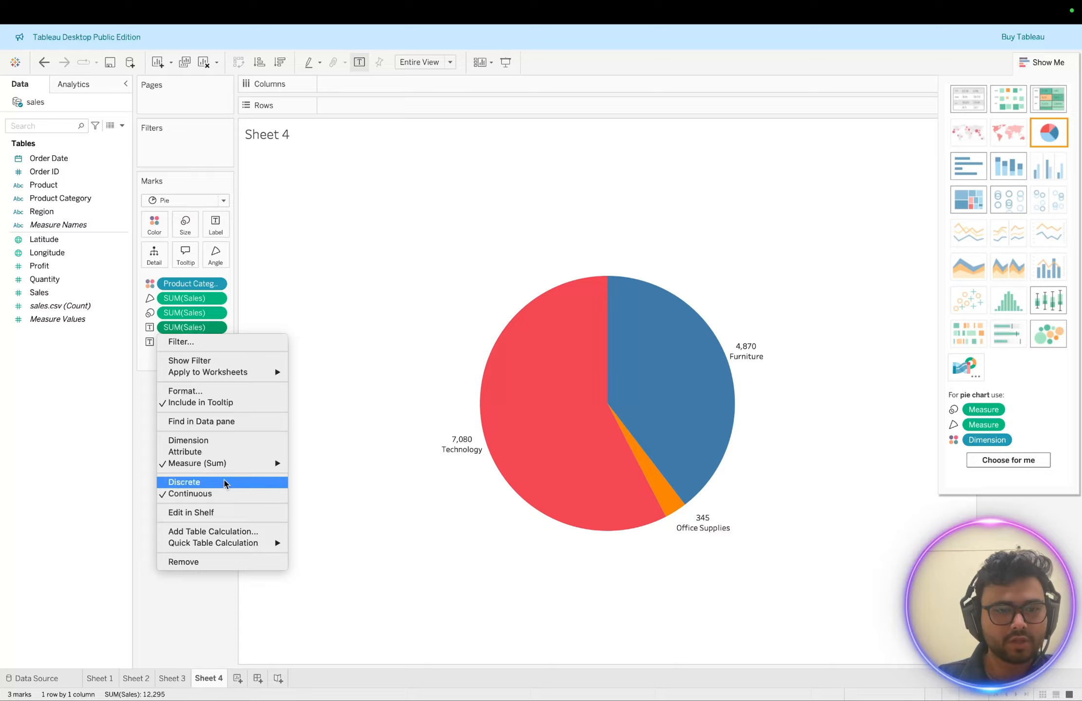
{"action": "mouse_move", "coordinate": [218, 543]}
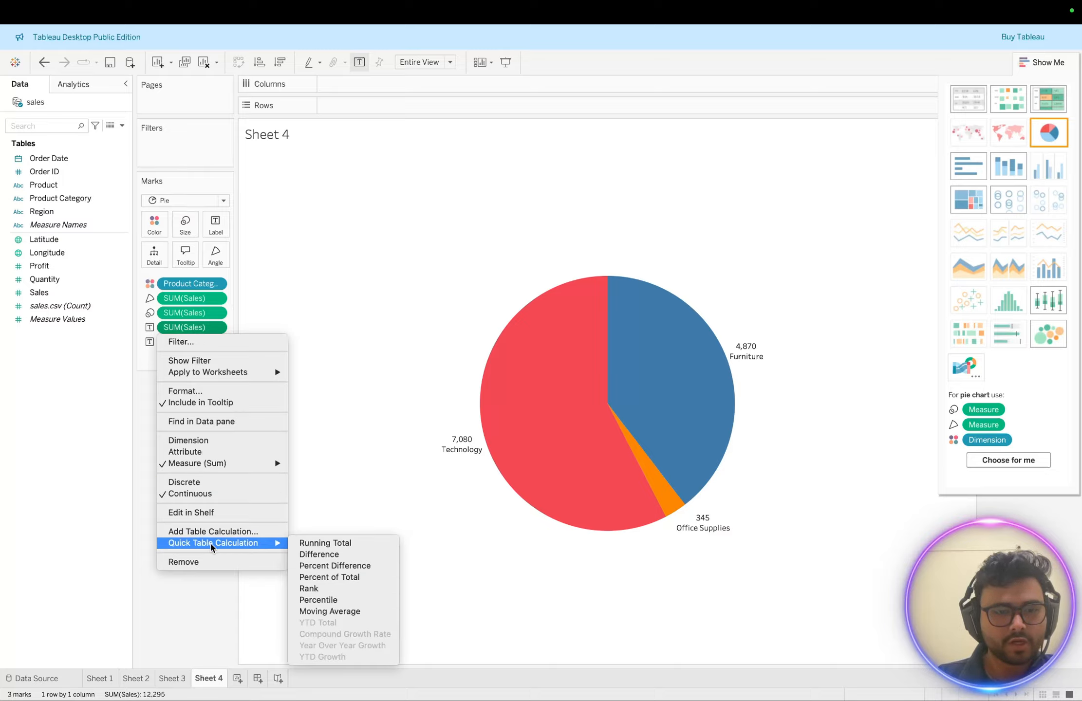
{"action": "left_click", "coordinate": [316, 577]}
{"action": "mouse_move", "coordinate": [467, 441]}
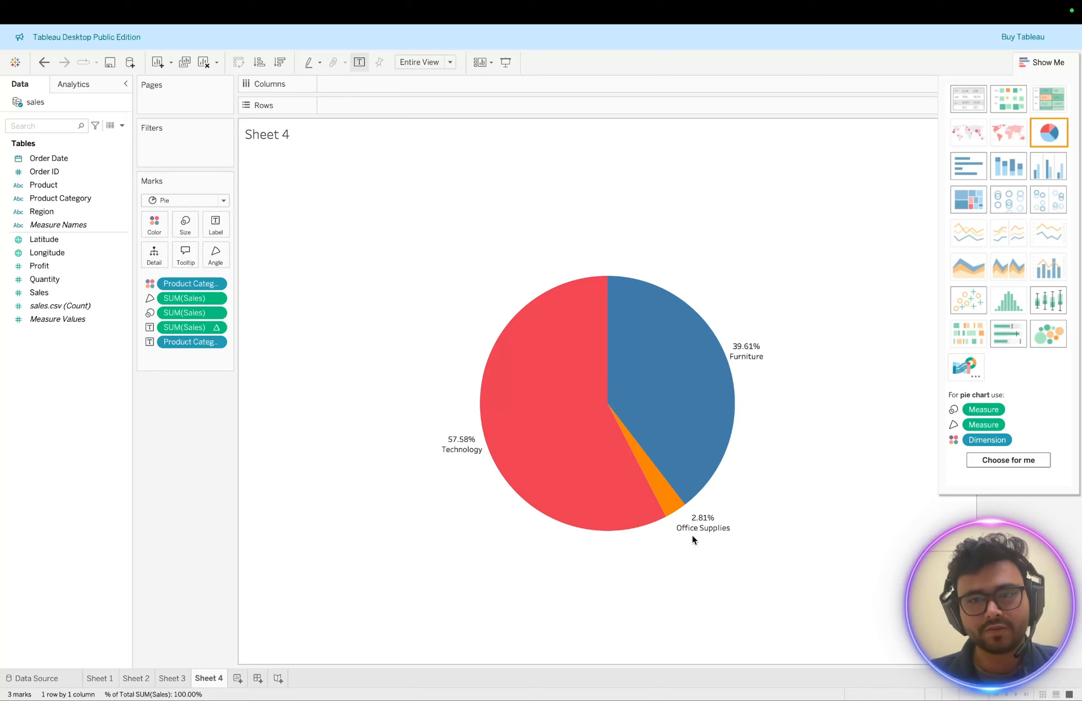
{"action": "mouse_move", "coordinate": [647, 423]}
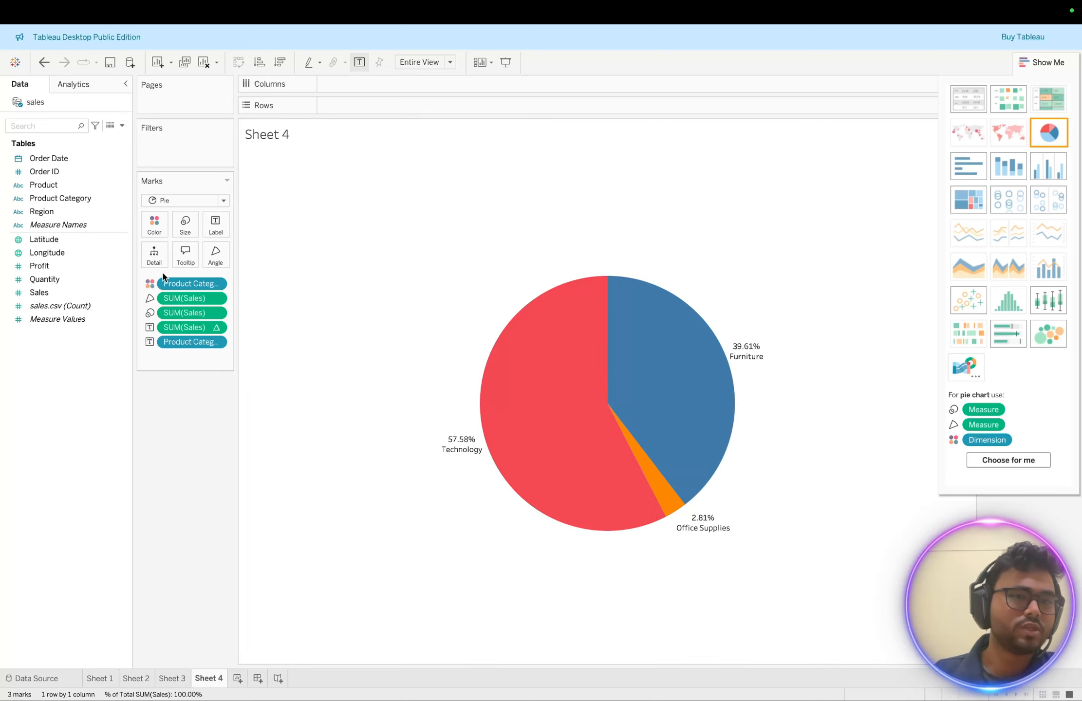
Recolour the pie chart's Technology slice light pink using the Automatic palette and apply the change.
{"action": "left_click", "coordinate": [154, 224]}
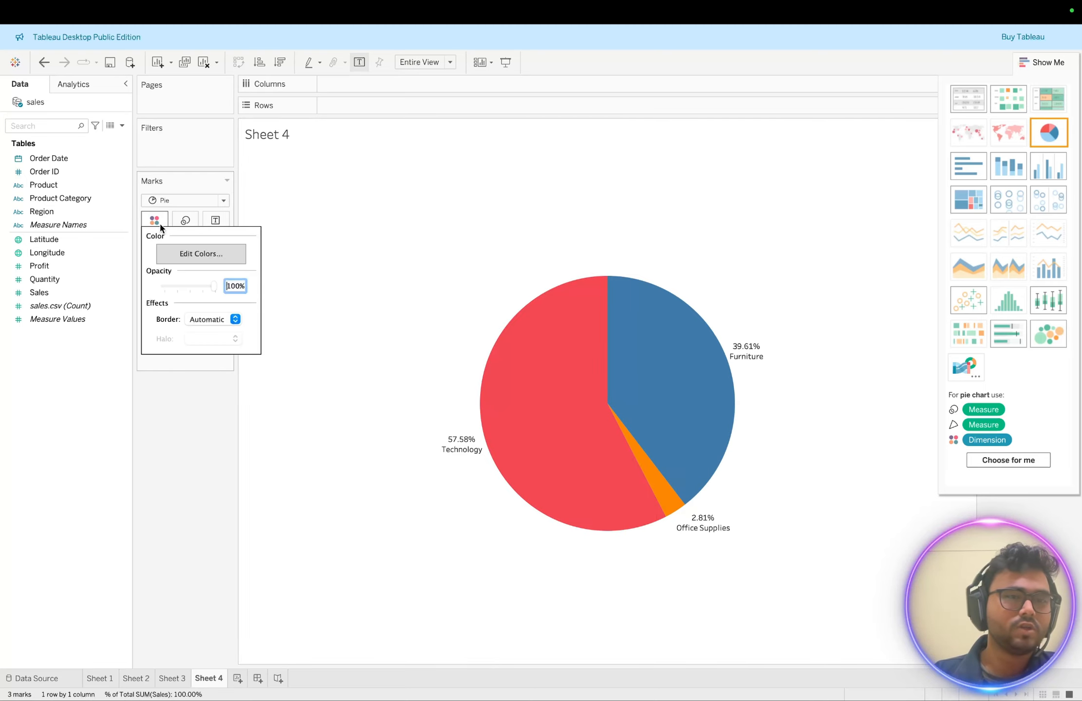
{"action": "left_click", "coordinate": [197, 253]}
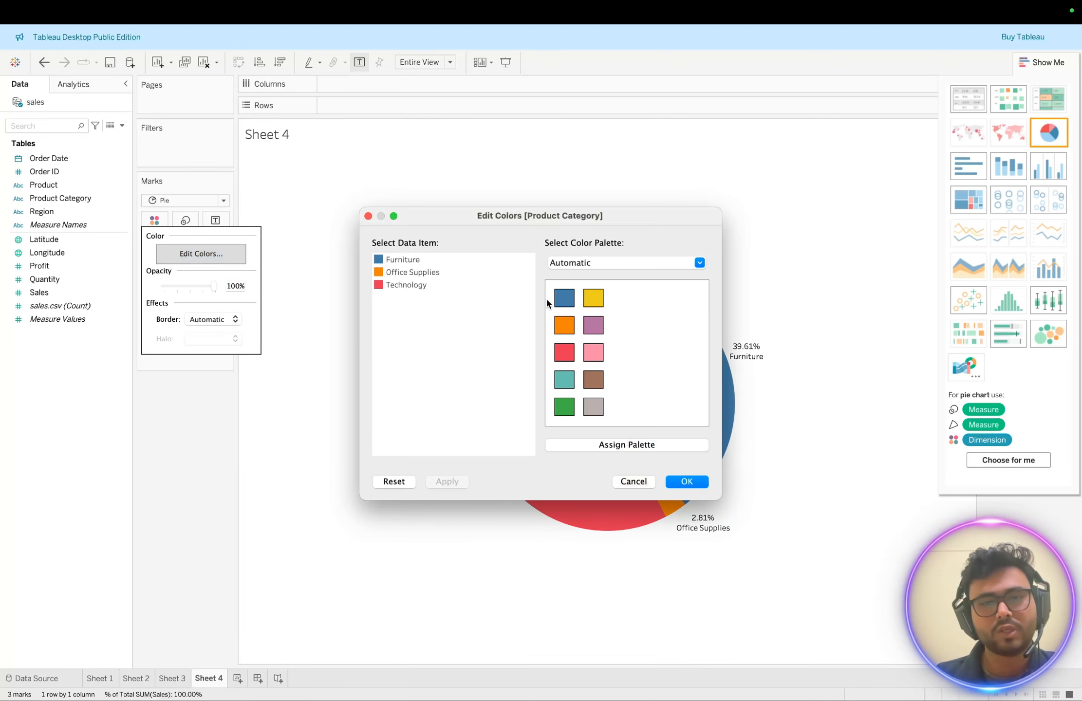
{"action": "left_click_drag", "start_coordinate": [538, 216], "coordinate": [832, 192]}
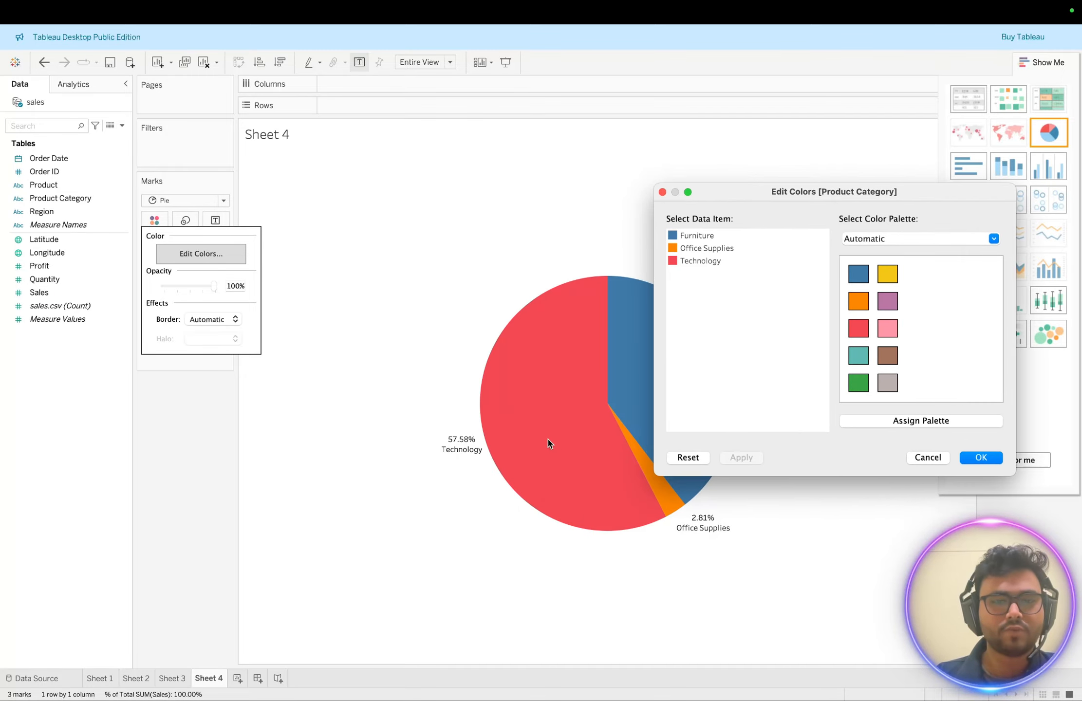
{"action": "left_click", "coordinate": [678, 260]}
{"action": "left_click", "coordinate": [673, 262]}
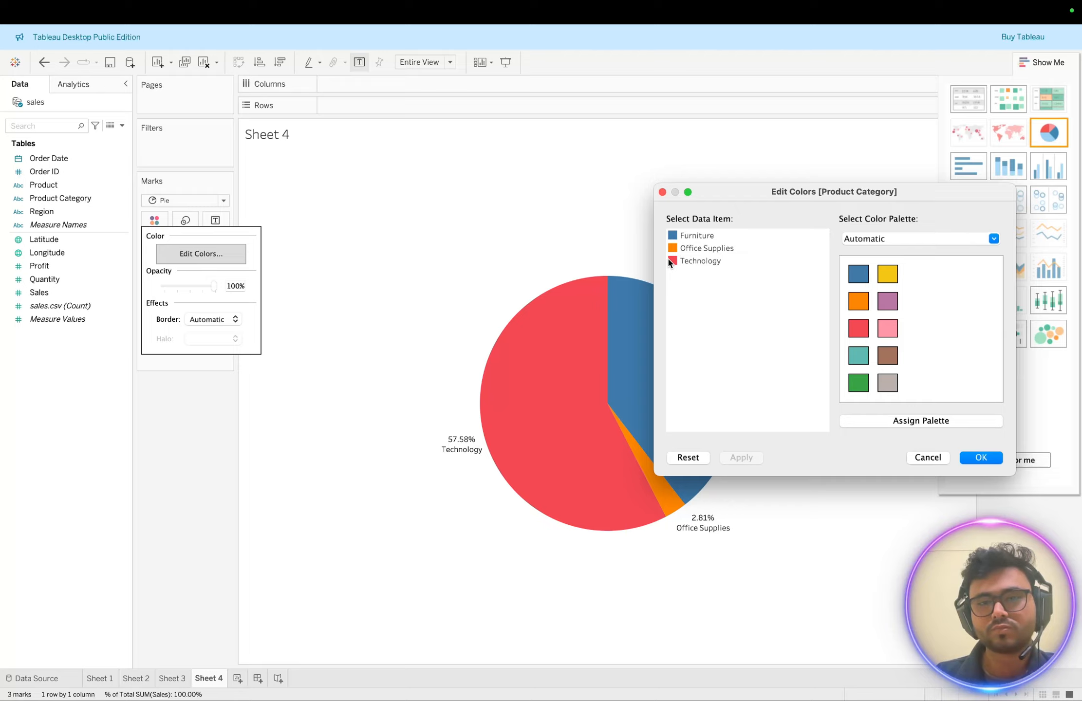
{"action": "left_click", "coordinate": [674, 261]}
{"action": "left_click", "coordinate": [885, 326]}
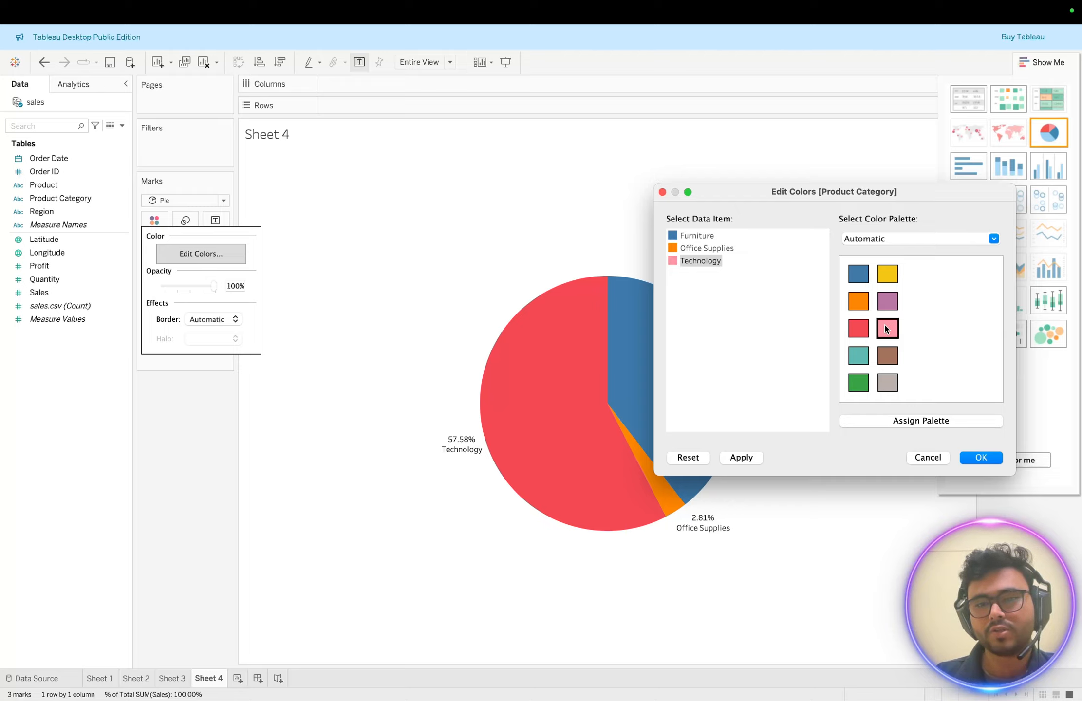
{"action": "left_click", "coordinate": [741, 457]}
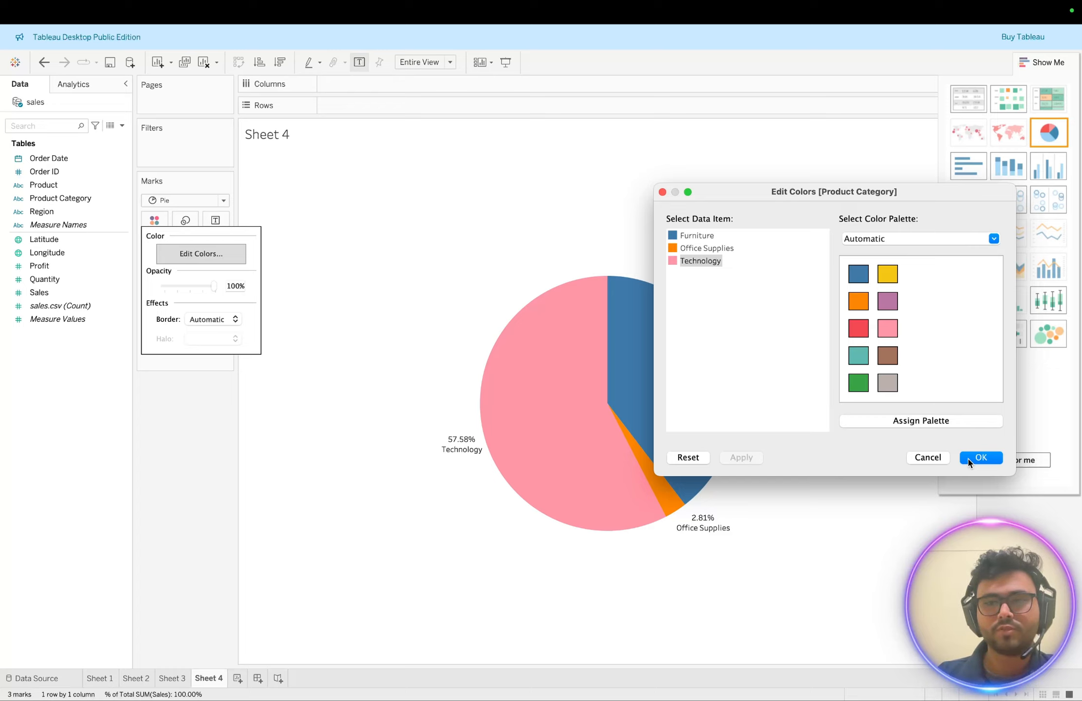
{"action": "left_click", "coordinate": [980, 457]}
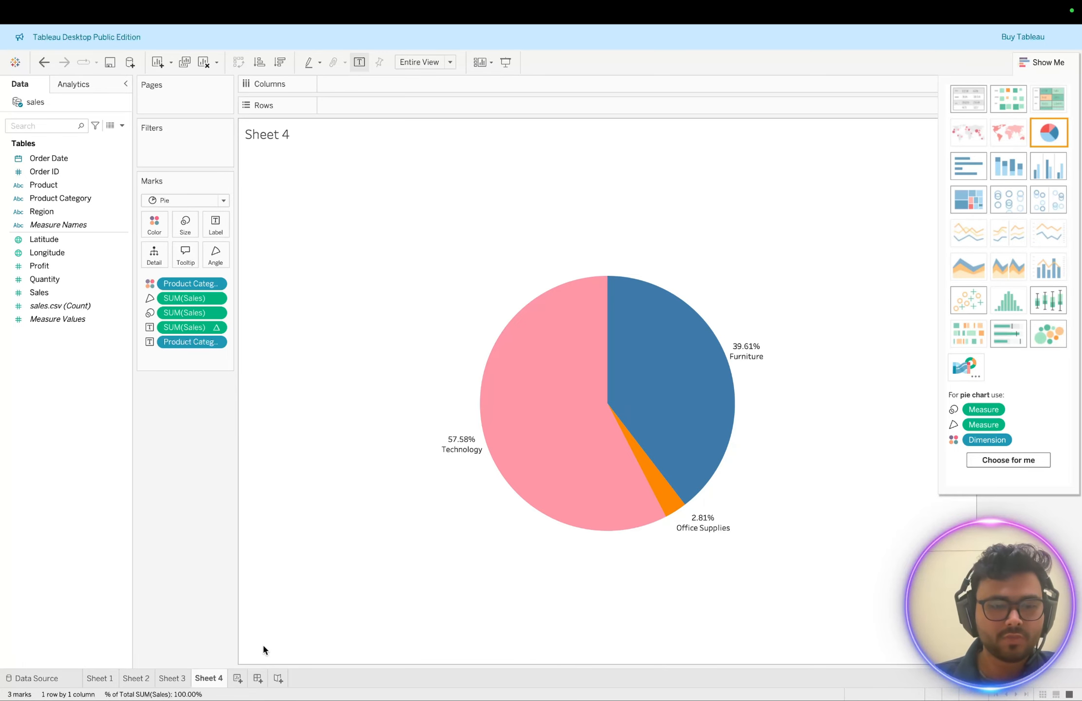
Create a new blank worksheet after Sheet 4.
{"action": "left_click", "coordinate": [237, 678]}
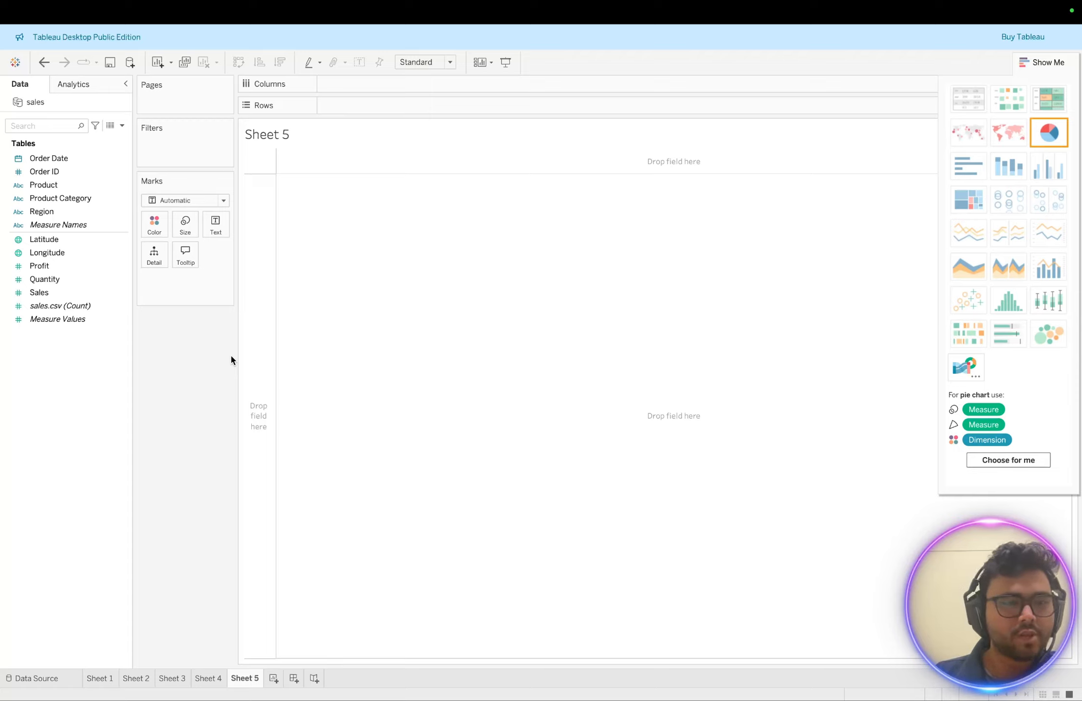
{"action": "left_click", "coordinate": [67, 187]}
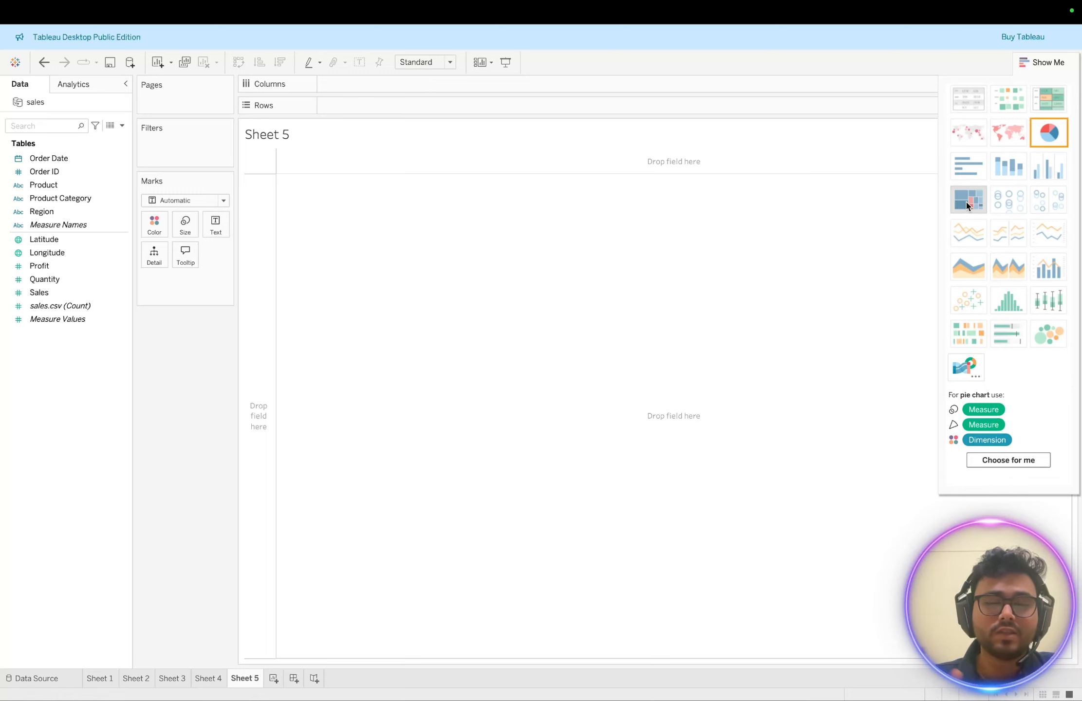
{"action": "left_click", "coordinate": [78, 198]}
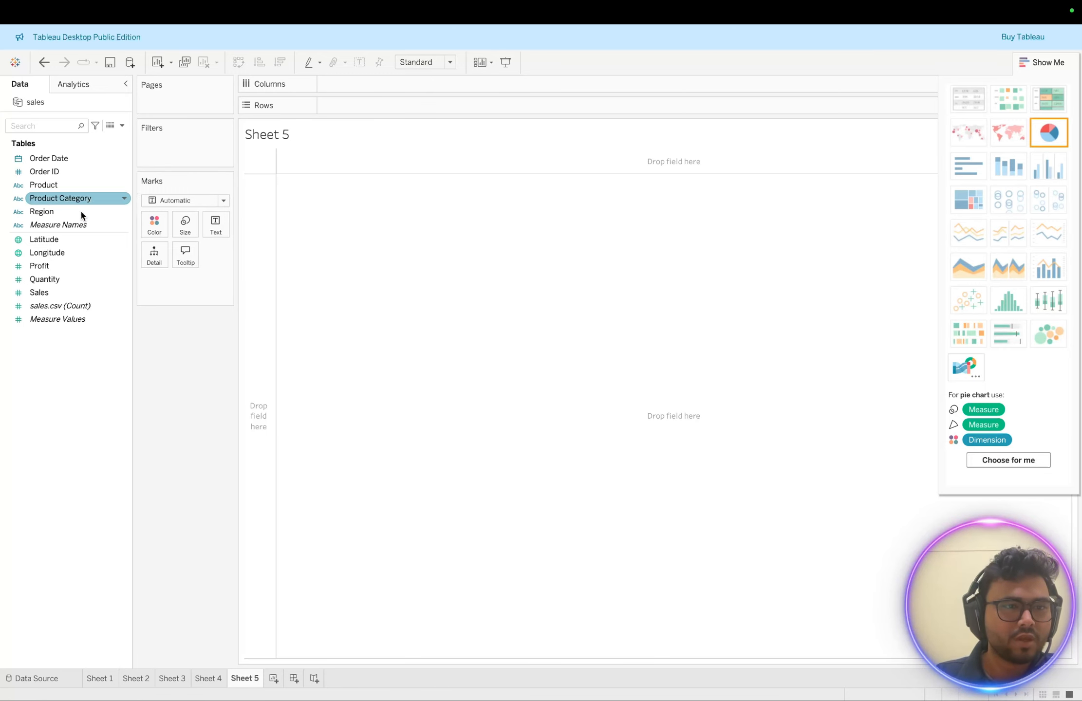
{"action": "left_click_drag", "start_coordinate": [44, 185], "coordinate": [271, 207]}
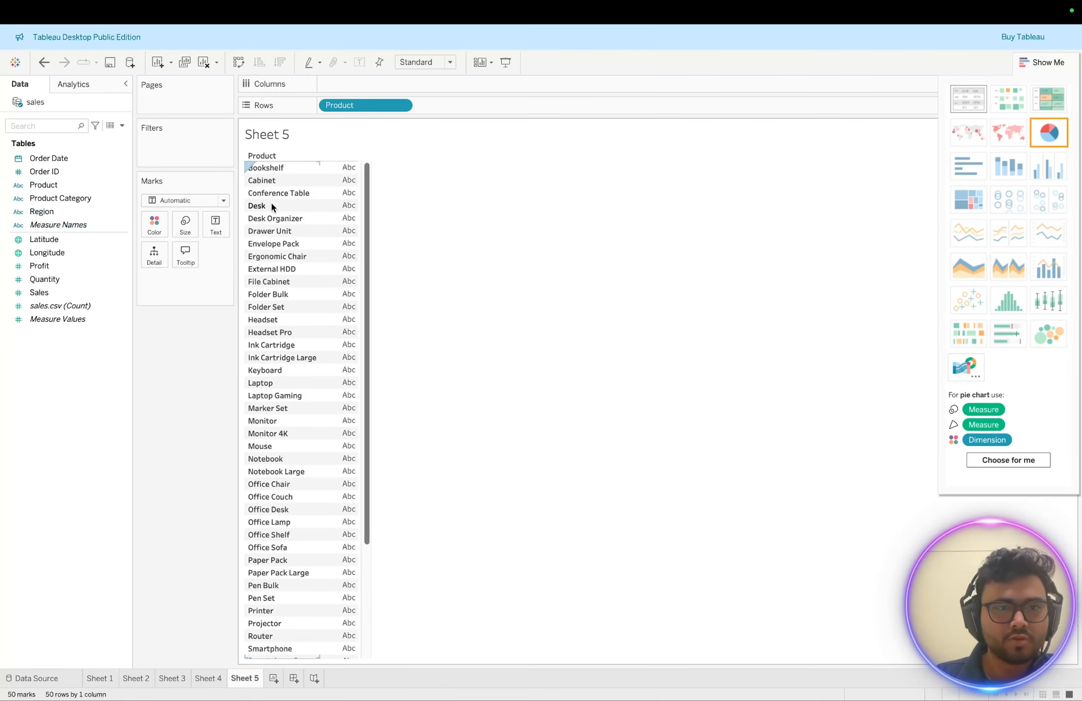
{"action": "left_click", "coordinate": [55, 200]}
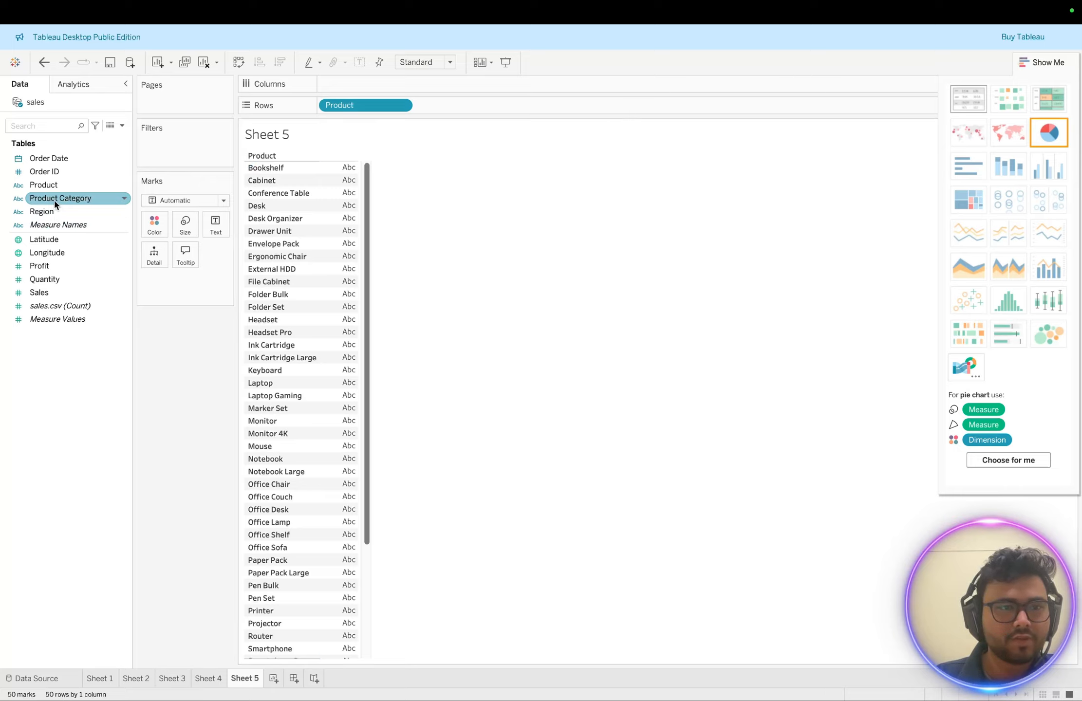
{"action": "double_click", "coordinate": [53, 201]}
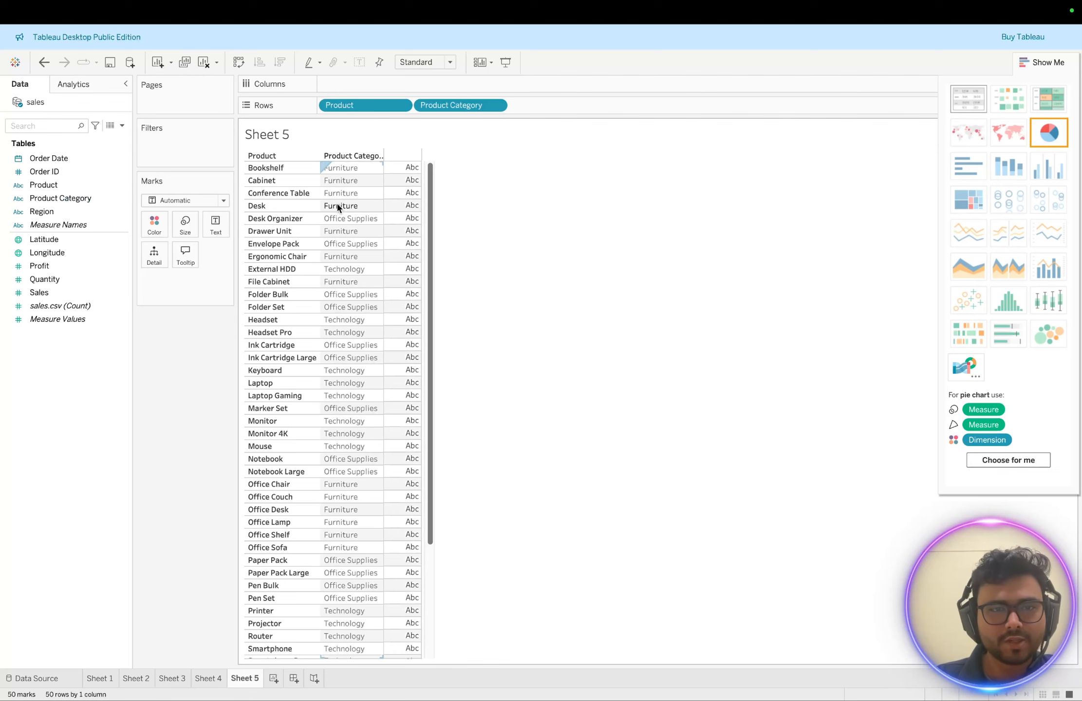
{"action": "left_click_drag", "start_coordinate": [446, 105], "coordinate": [160, 364]}
{"action": "left_click_drag", "start_coordinate": [347, 107], "coordinate": [187, 357]}
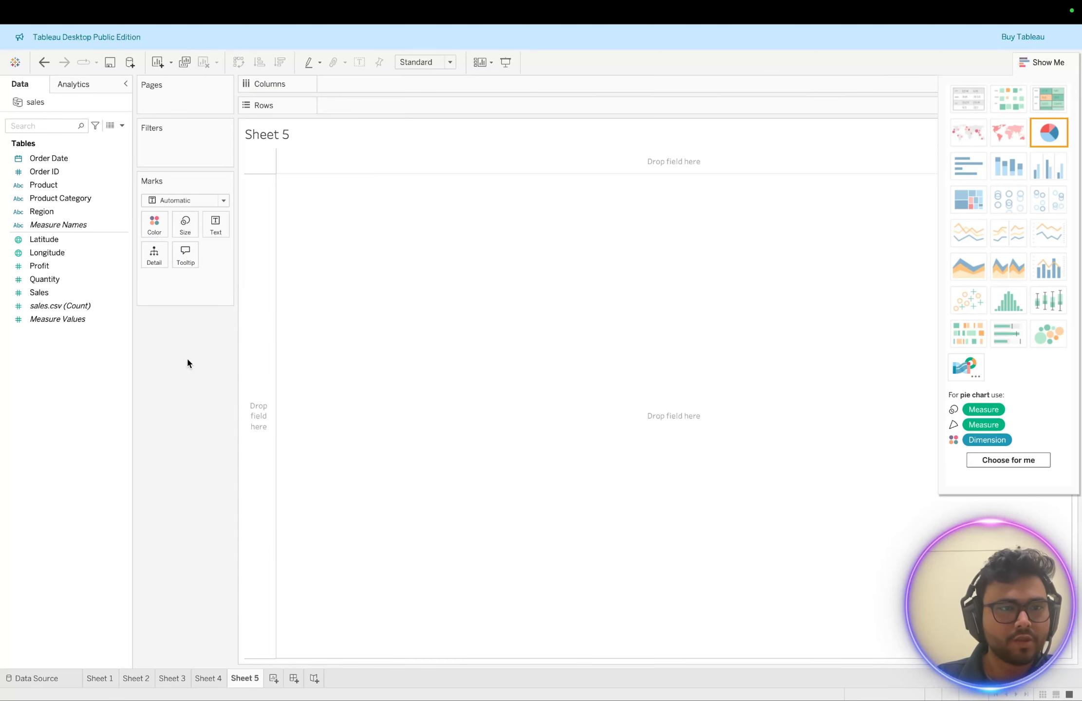
Add Product Category and Product to the rows of Sheet 5, with each category's products nested under it.
{"action": "left_click", "coordinate": [54, 202]}
{"action": "double_click", "coordinate": [54, 201]}
{"action": "left_click", "coordinate": [44, 185]}
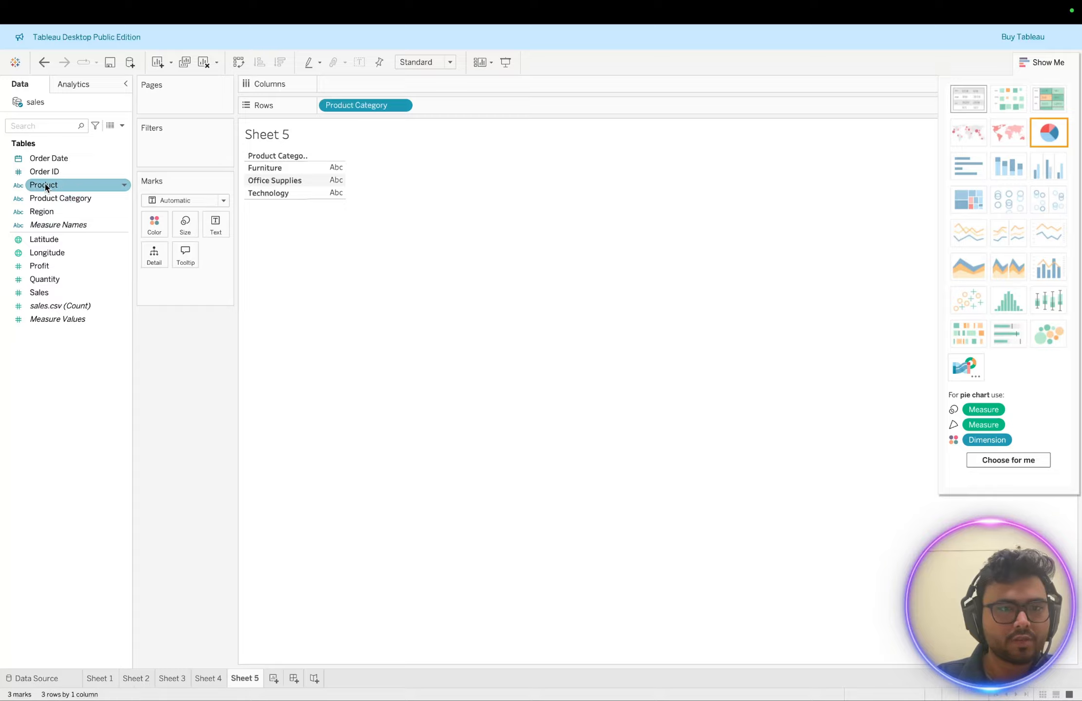
{"action": "double_click", "coordinate": [45, 186]}
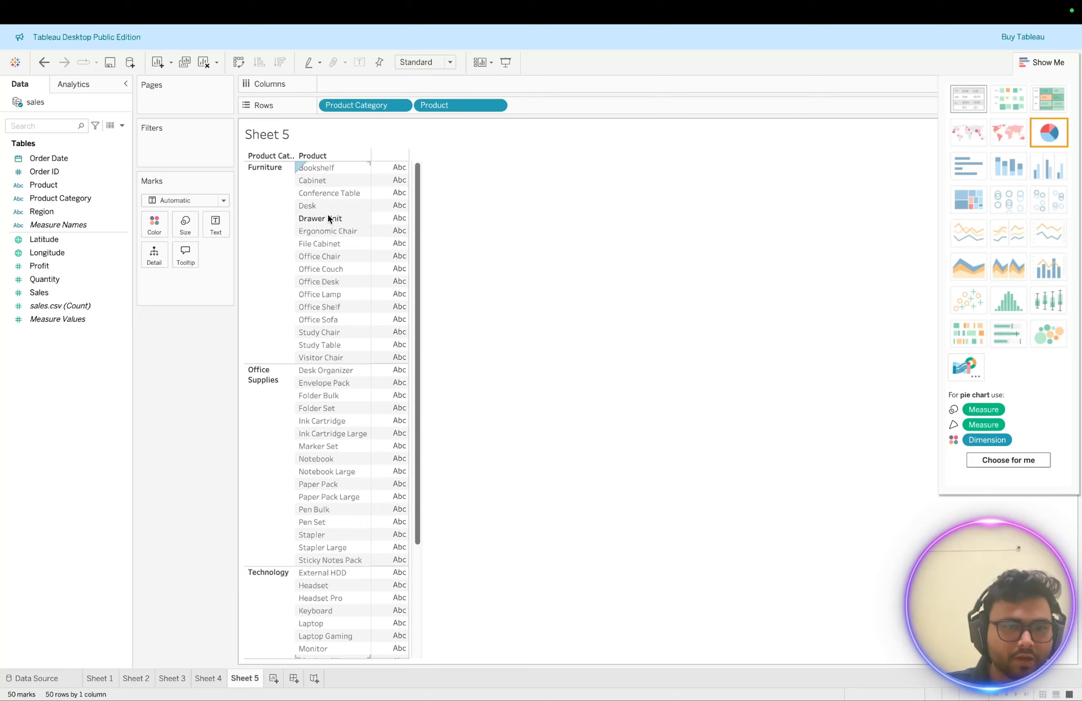
{"action": "scroll", "coordinate": [328, 219], "scroll_direction": "down", "scroll_amount": 5}
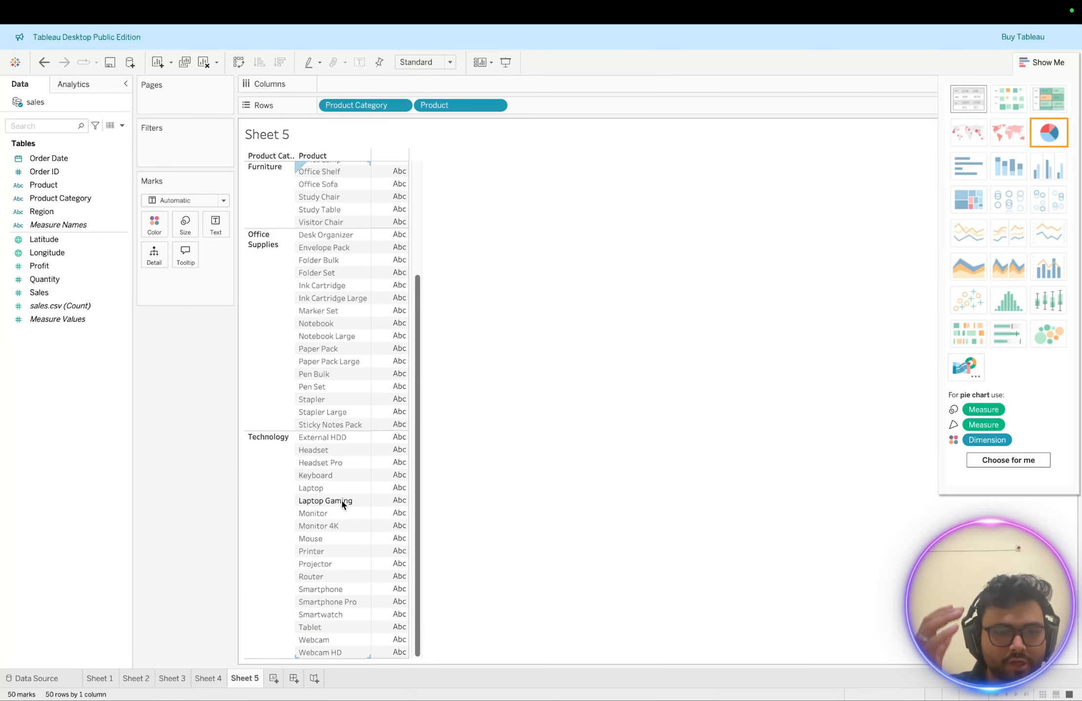
{"action": "scroll", "coordinate": [342, 504], "scroll_direction": "up", "scroll_amount": 5}
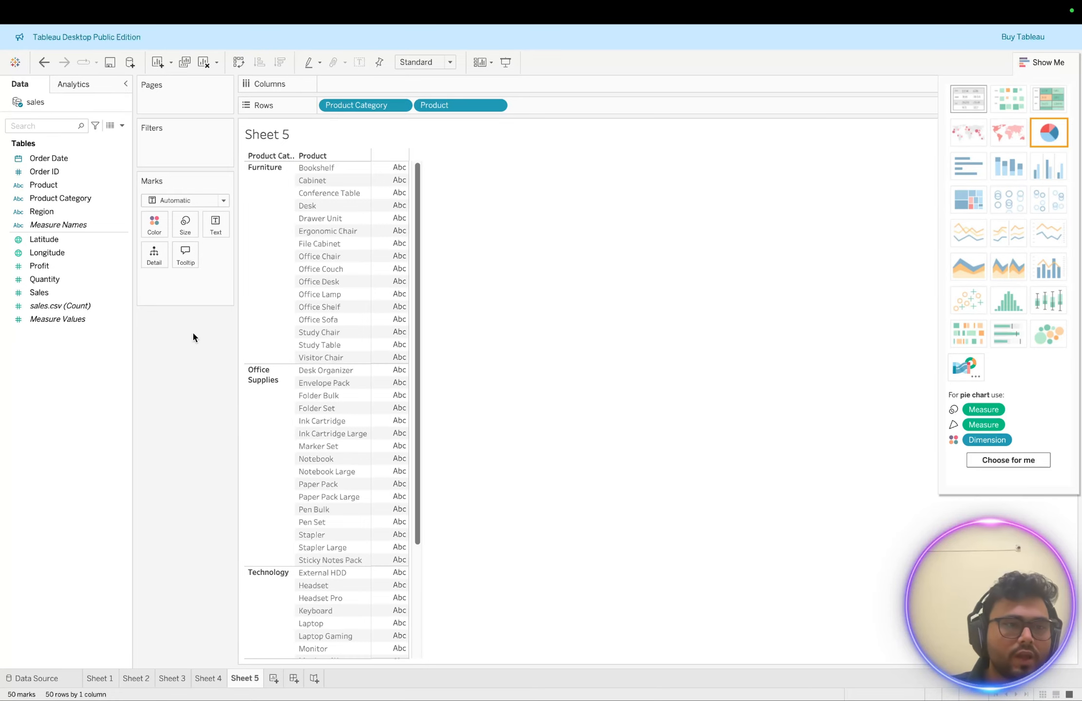
Add Sales to Sheet 5 and display it as a treemap by Product Category and Product.
{"action": "left_click", "coordinate": [48, 294]}
{"action": "double_click", "coordinate": [49, 294]}
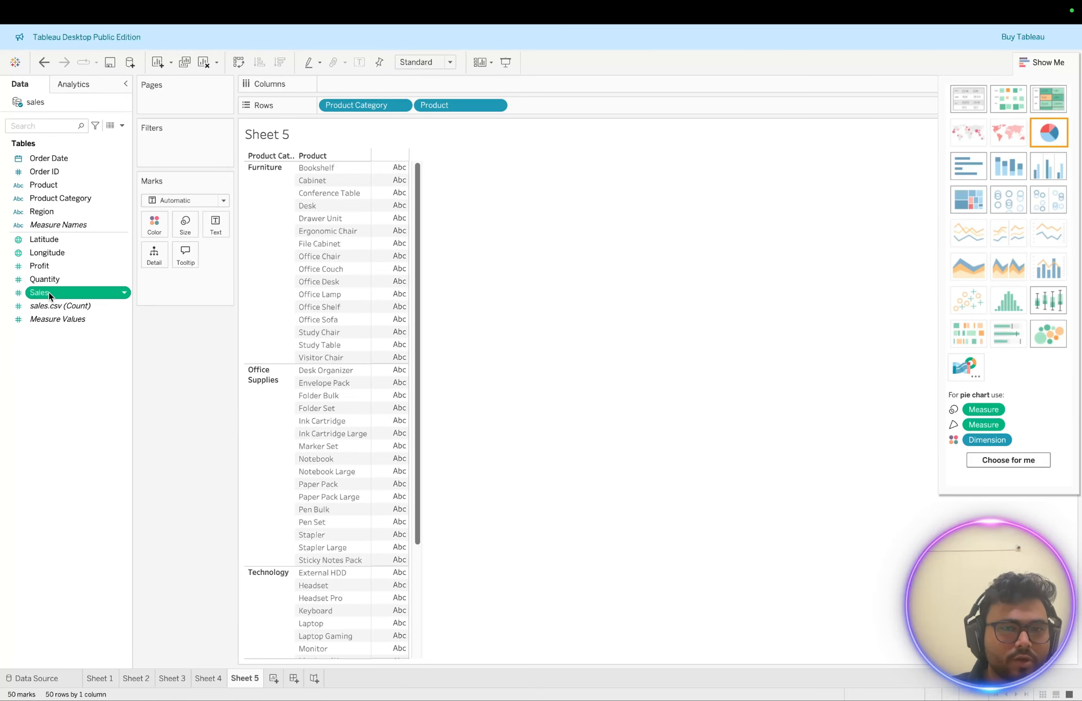
{"action": "left_click", "coordinate": [970, 202]}
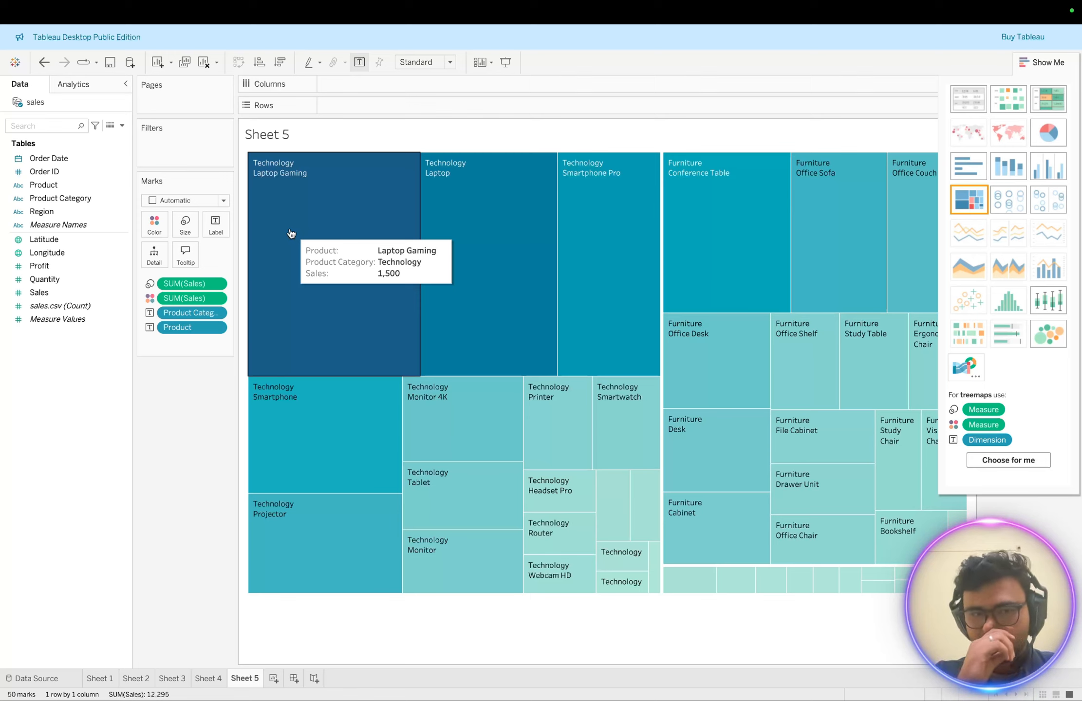
Examine the colour settings for Sales in the treemap and close them without changes.
{"action": "left_click", "coordinate": [153, 223]}
{"action": "left_click", "coordinate": [190, 254]}
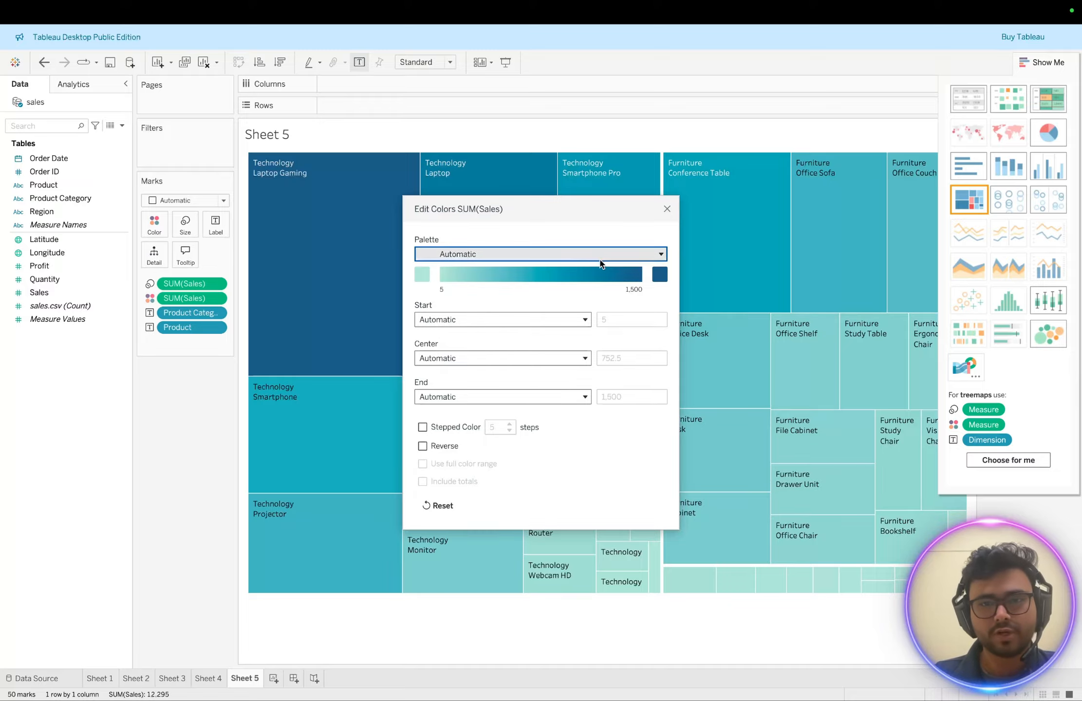
{"action": "left_click", "coordinate": [667, 210]}
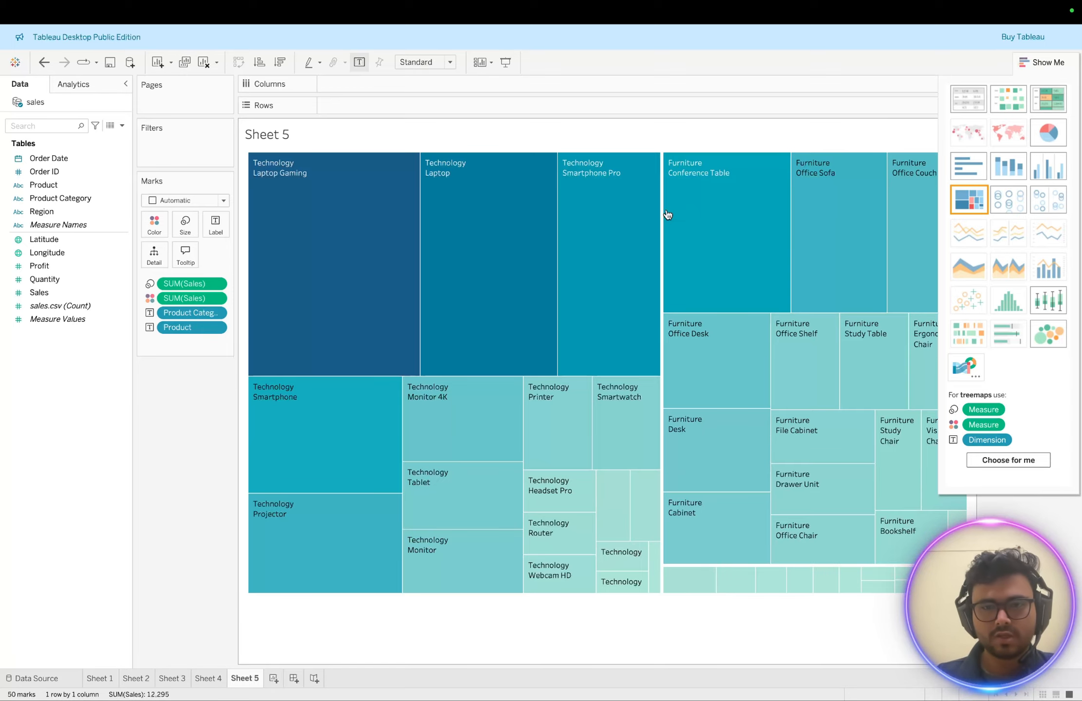
{"action": "mouse_move", "coordinate": [589, 253]}
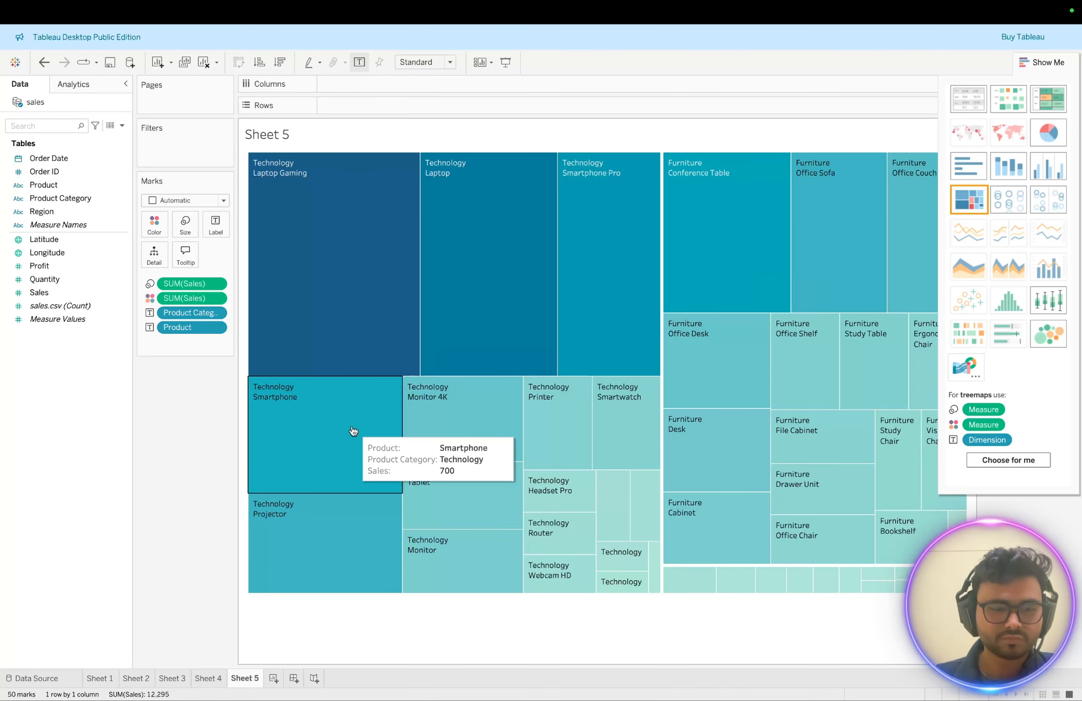
Create another blank worksheet after the treemap sheet.
{"action": "left_click", "coordinate": [271, 678]}
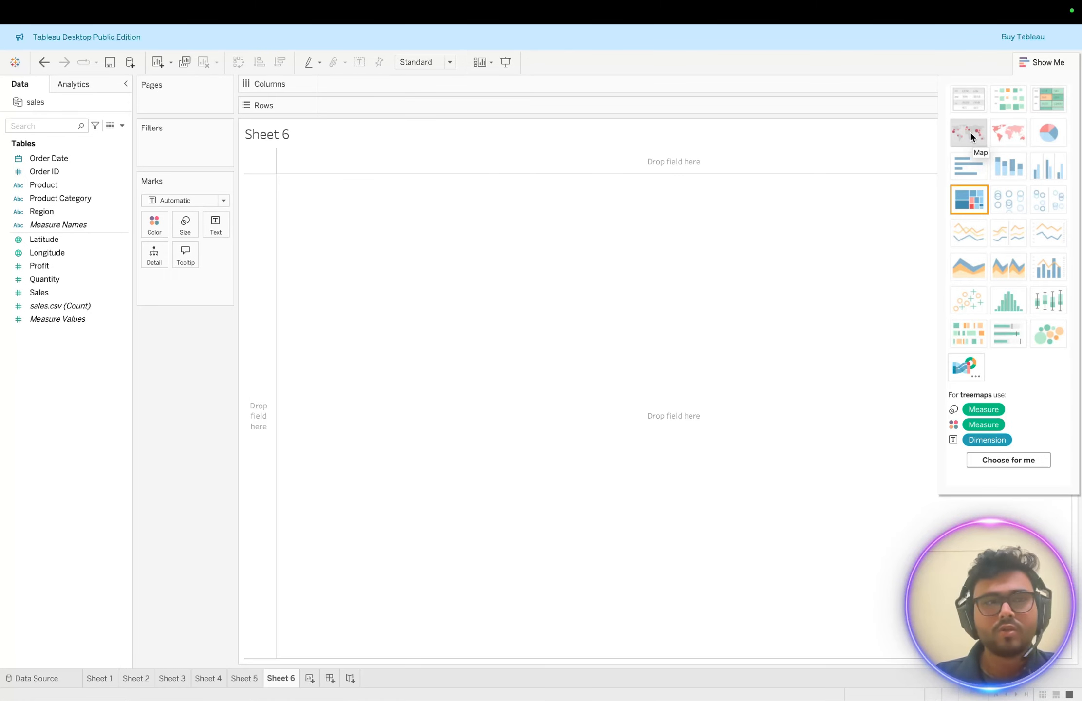
{"action": "left_click", "coordinate": [78, 239]}
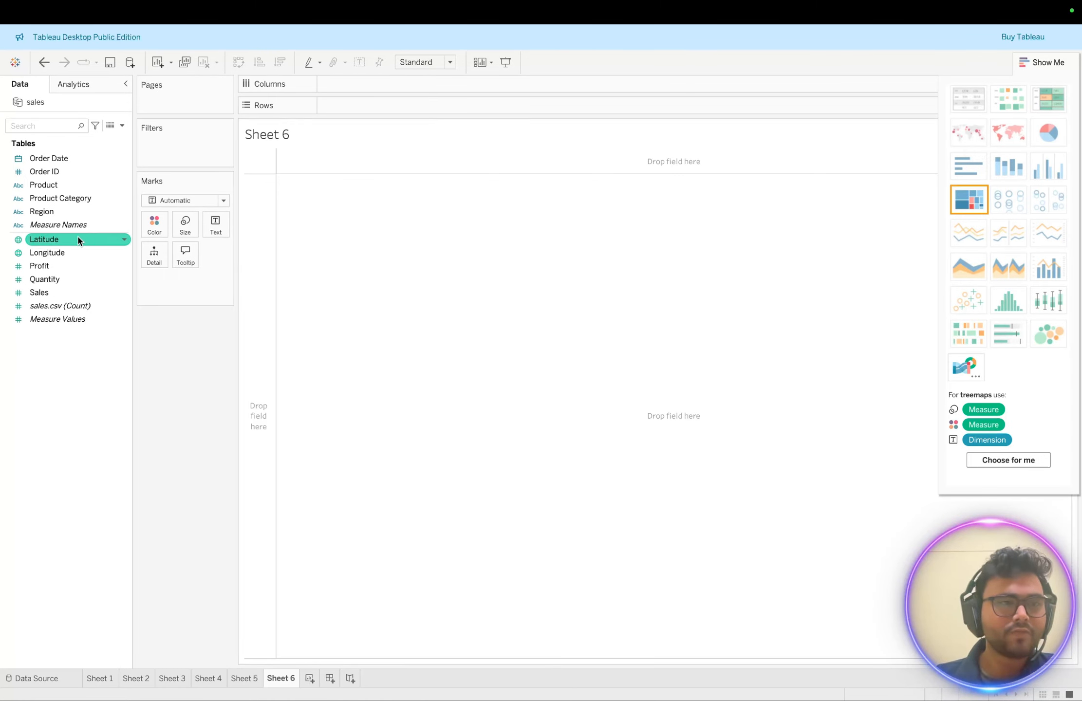
{"action": "left_click", "coordinate": [40, 253]}
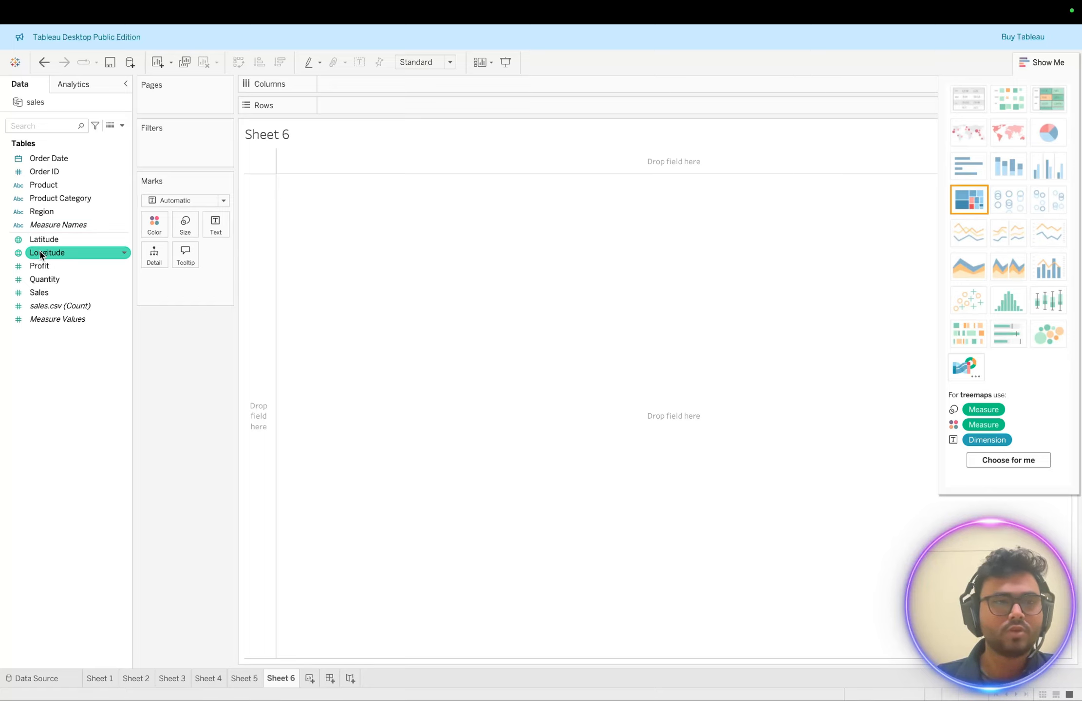
{"action": "left_click", "coordinate": [41, 241]}
{"action": "mouse_move", "coordinate": [42, 240]}
{"action": "left_mouse_down"}
{"action": "mouse_move", "coordinate": [239, 158]}
{"action": "mouse_move", "coordinate": [330, 103]}
{"action": "left_mouse_up"}
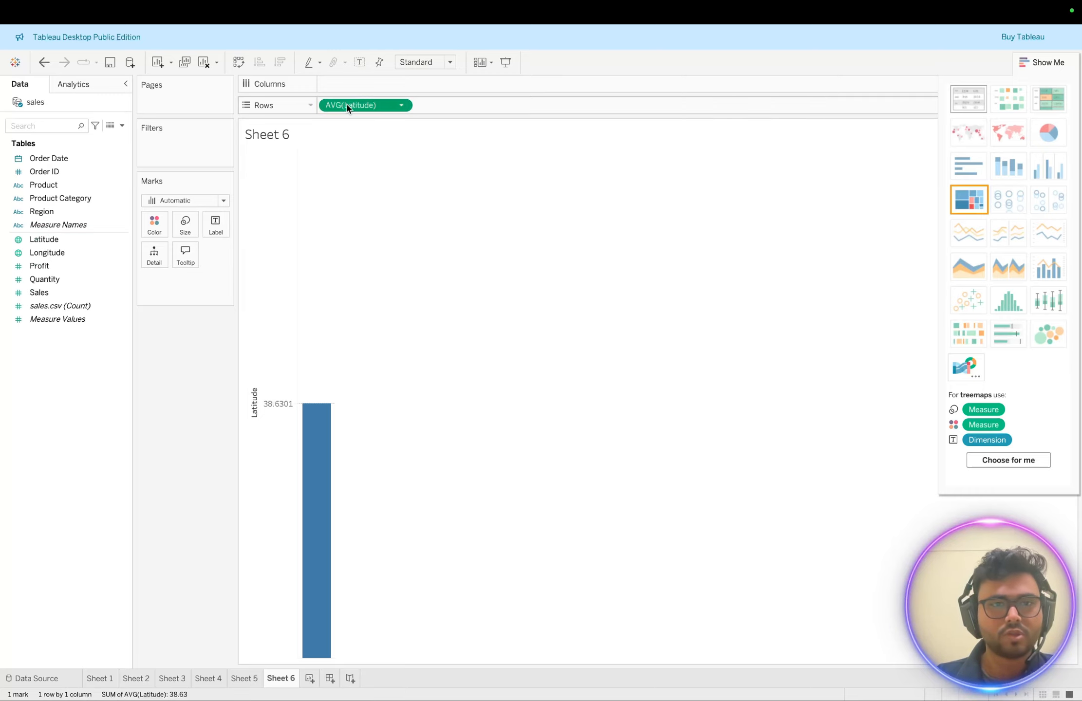
{"action": "left_click_drag", "start_coordinate": [350, 105], "coordinate": [193, 347]}
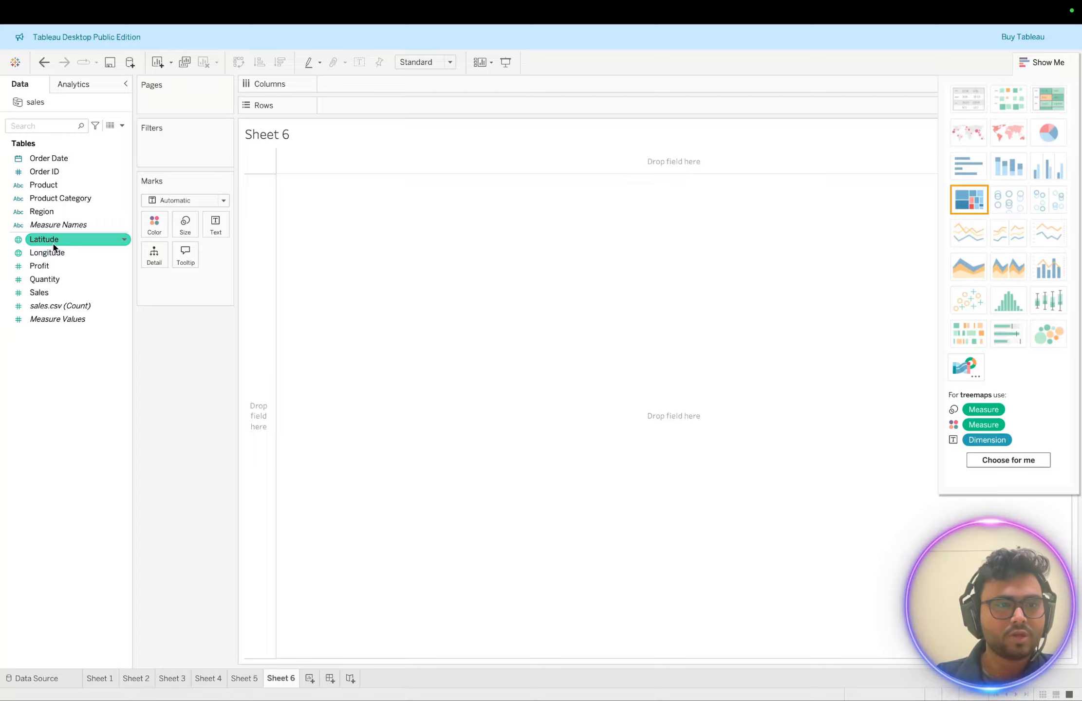
Check Latitude's geographic role, then convert the Latitude and Longitude fields from measures to dimensions.
{"action": "left_click", "coordinate": [19, 242]}
{"action": "mouse_move", "coordinate": [63, 339]}
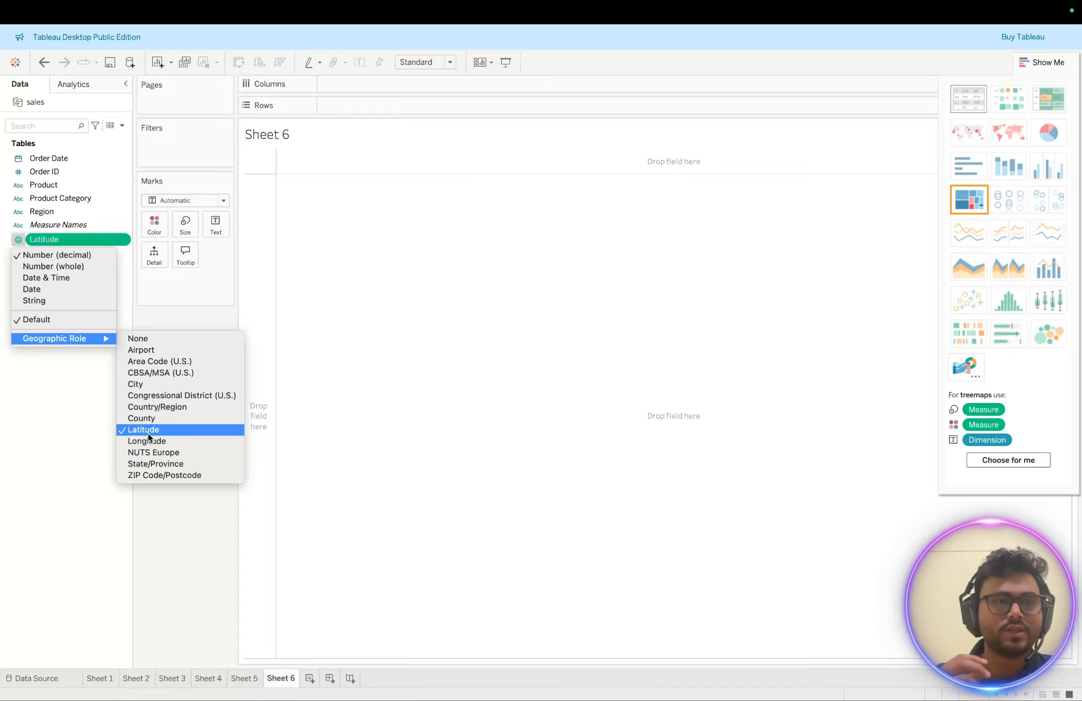
{"action": "left_click", "coordinate": [46, 411]}
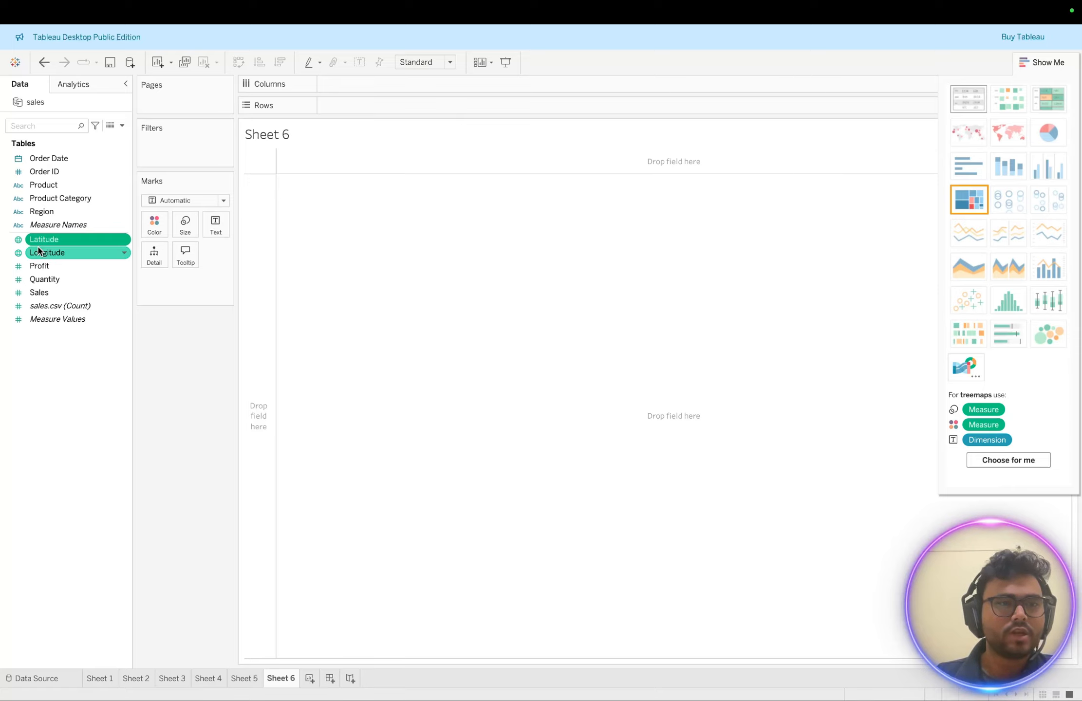
{"action": "left_click_drag", "start_coordinate": [39, 241], "coordinate": [41, 197]}
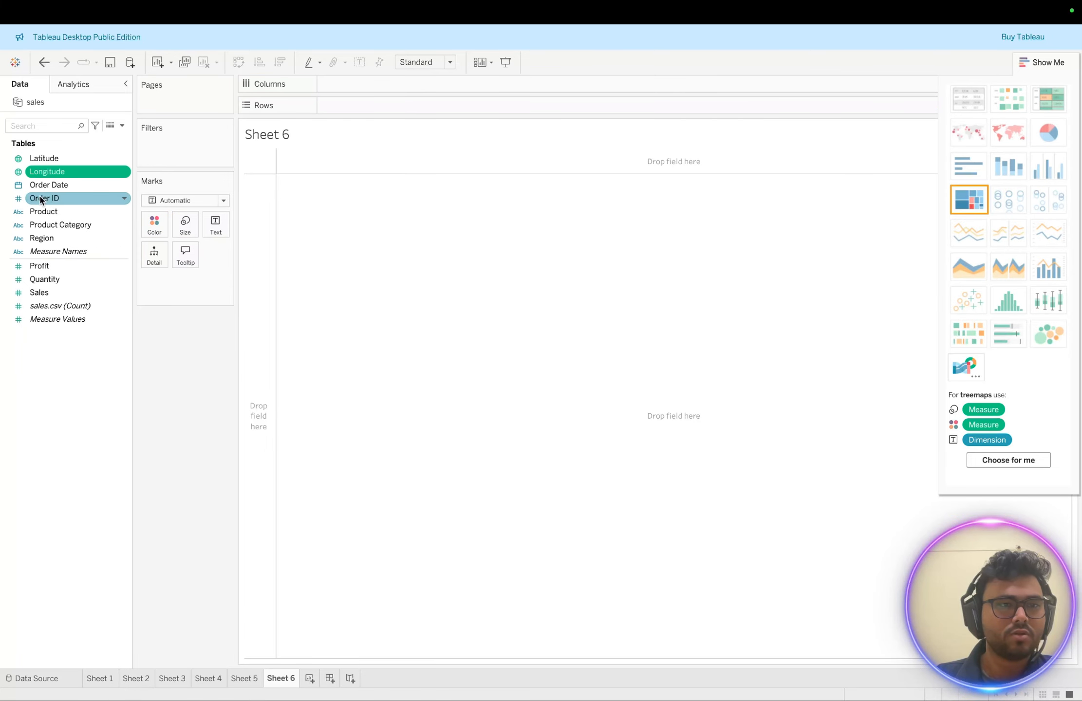
Plot Latitude on rows and Longitude on columns of Sheet 6 as a point map and inspect the points' coordinates.
{"action": "double_click", "coordinate": [38, 159]}
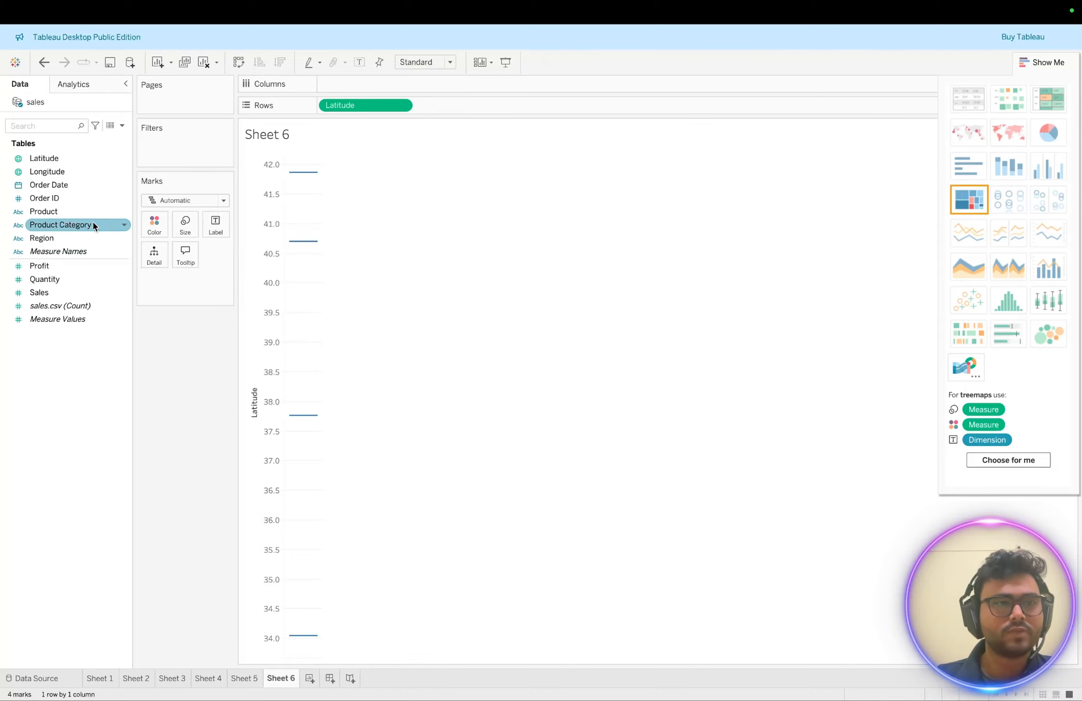
{"action": "double_click", "coordinate": [50, 172]}
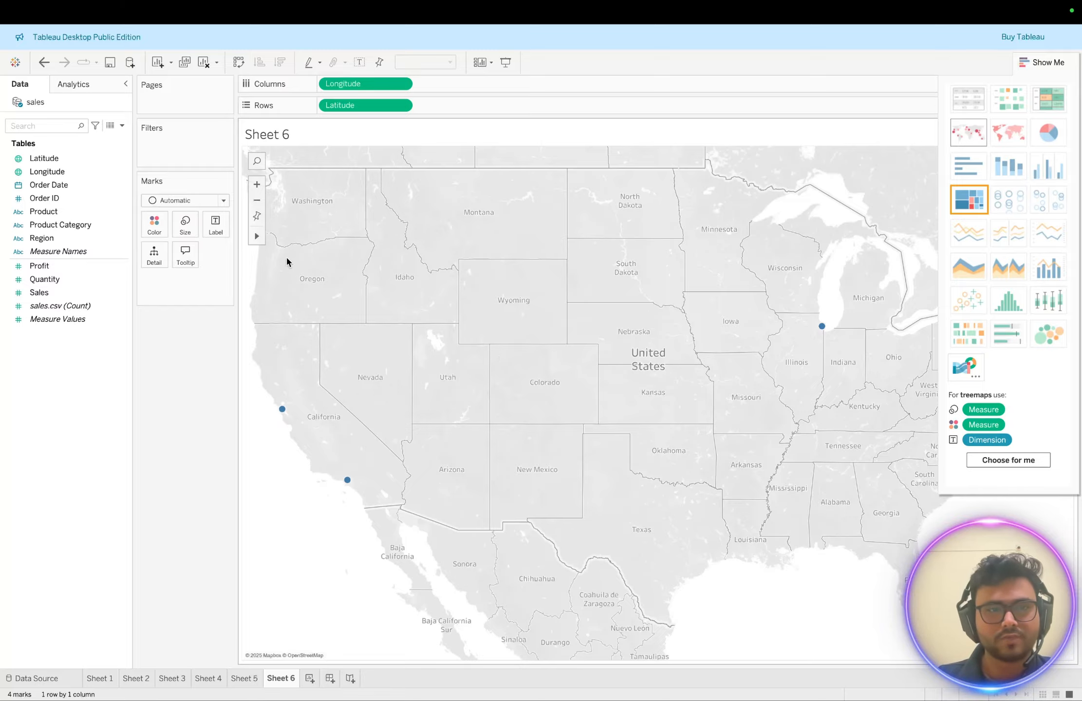
{"action": "left_click", "coordinate": [257, 201]}
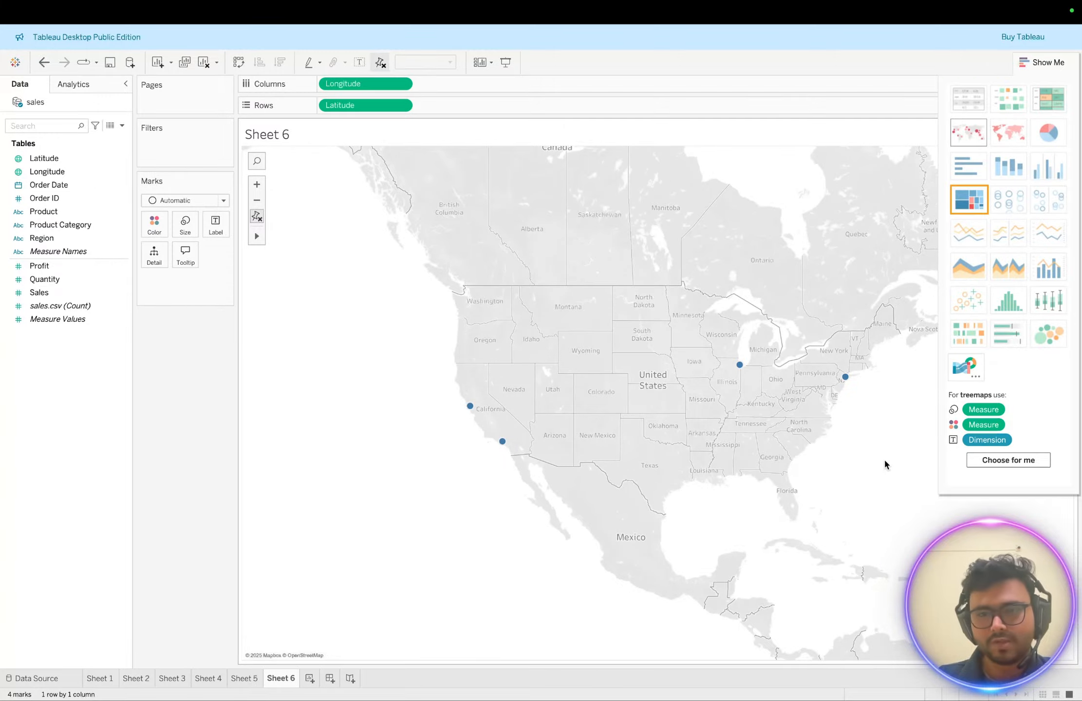
{"action": "mouse_move", "coordinate": [846, 379]}
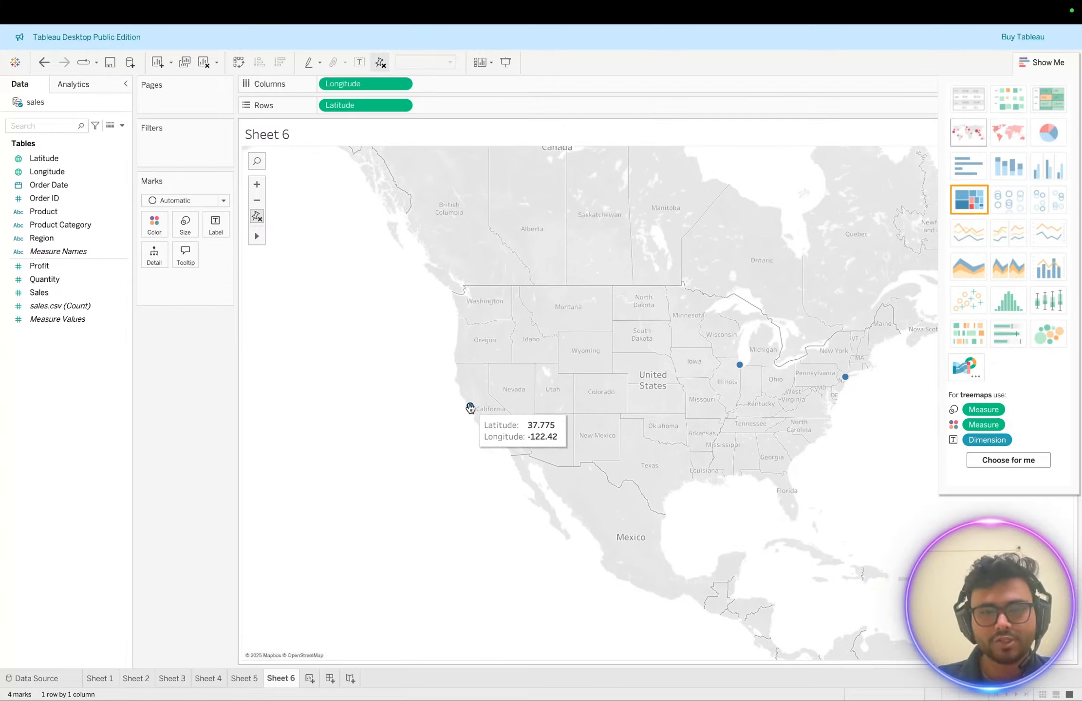
{"action": "mouse_move", "coordinate": [504, 440]}
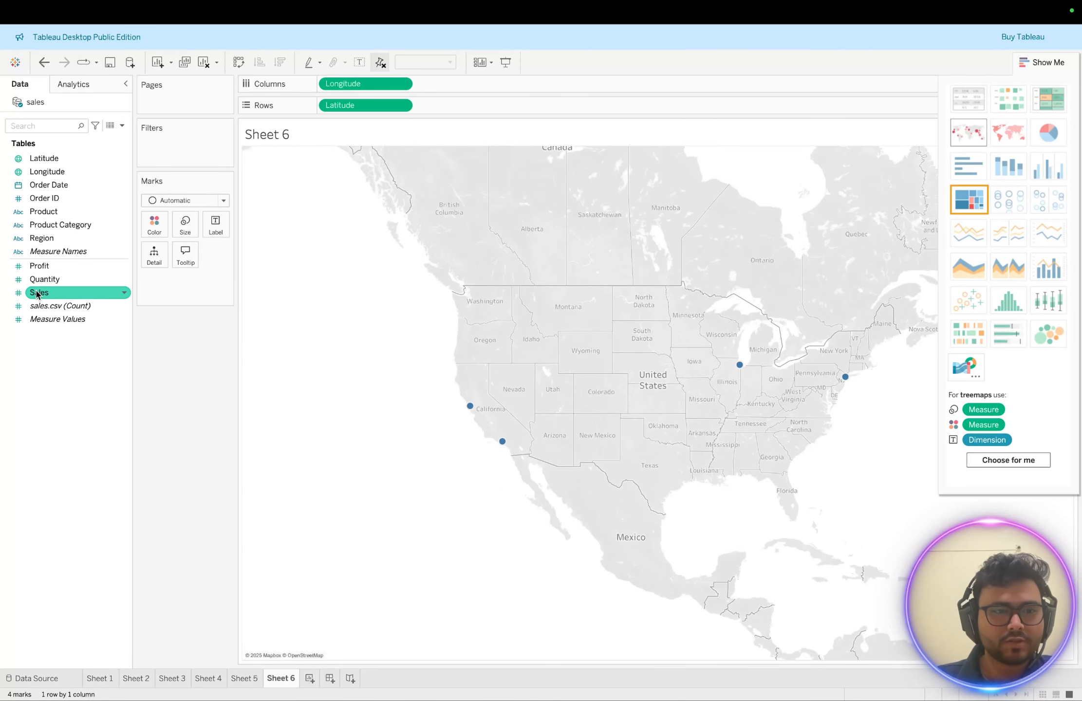
Size the map points by Sales and inspect the sales at the individual locations.
{"action": "left_click_drag", "start_coordinate": [37, 292], "coordinate": [185, 225]}
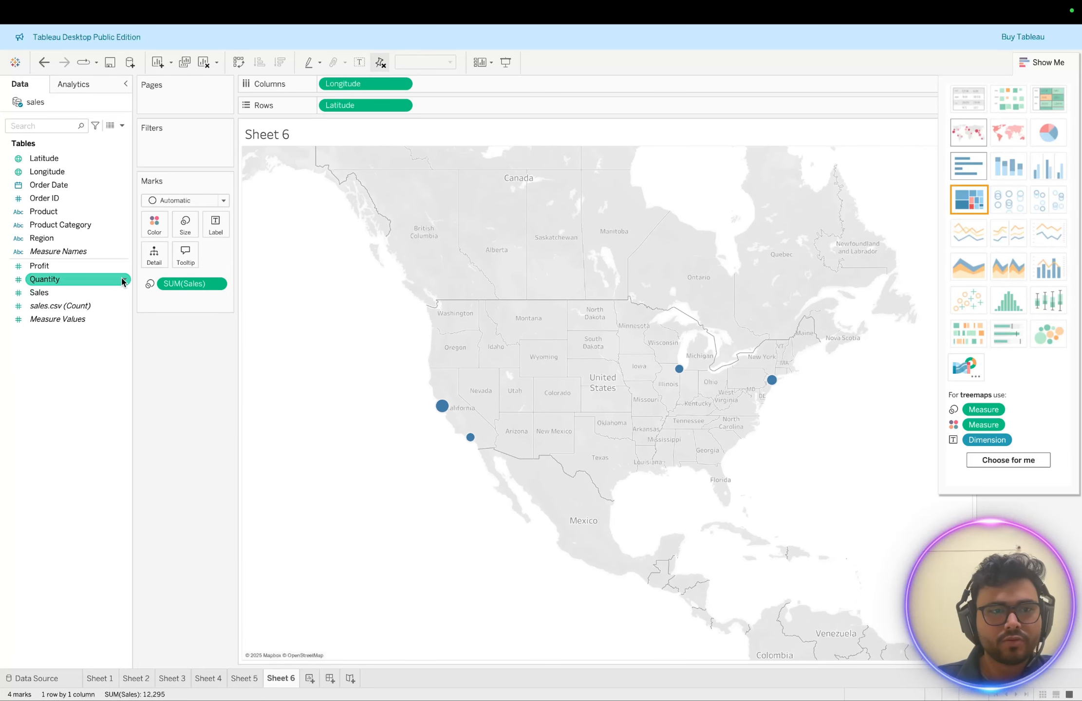
{"action": "mouse_move", "coordinate": [442, 411]}
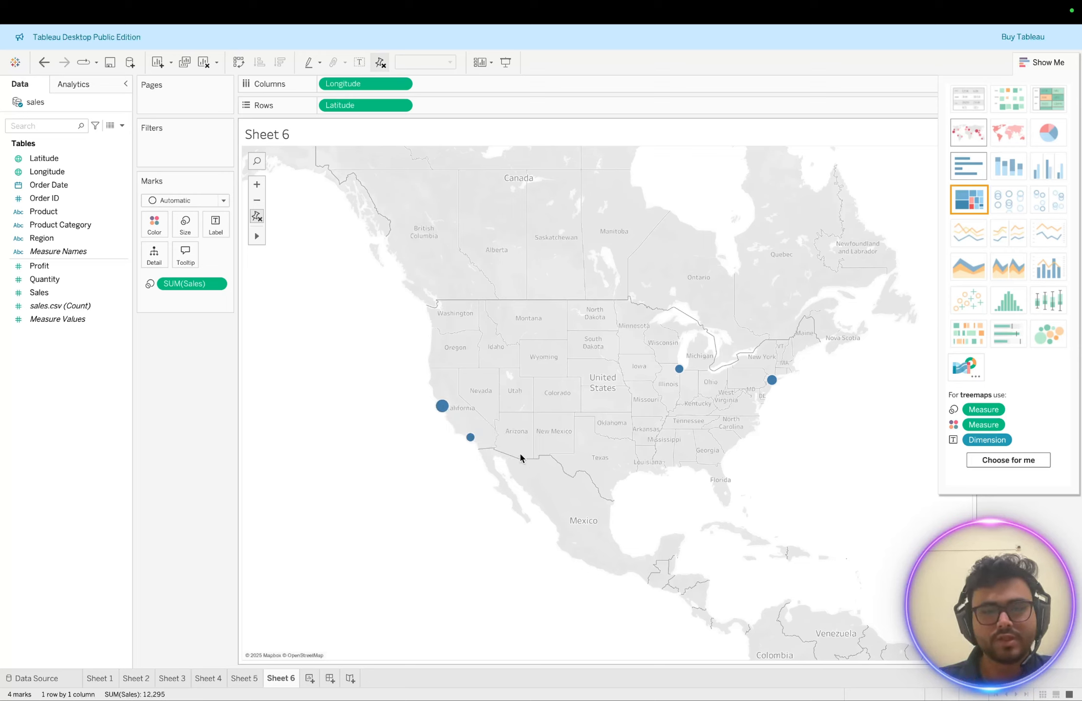
{"action": "mouse_move", "coordinate": [773, 382]}
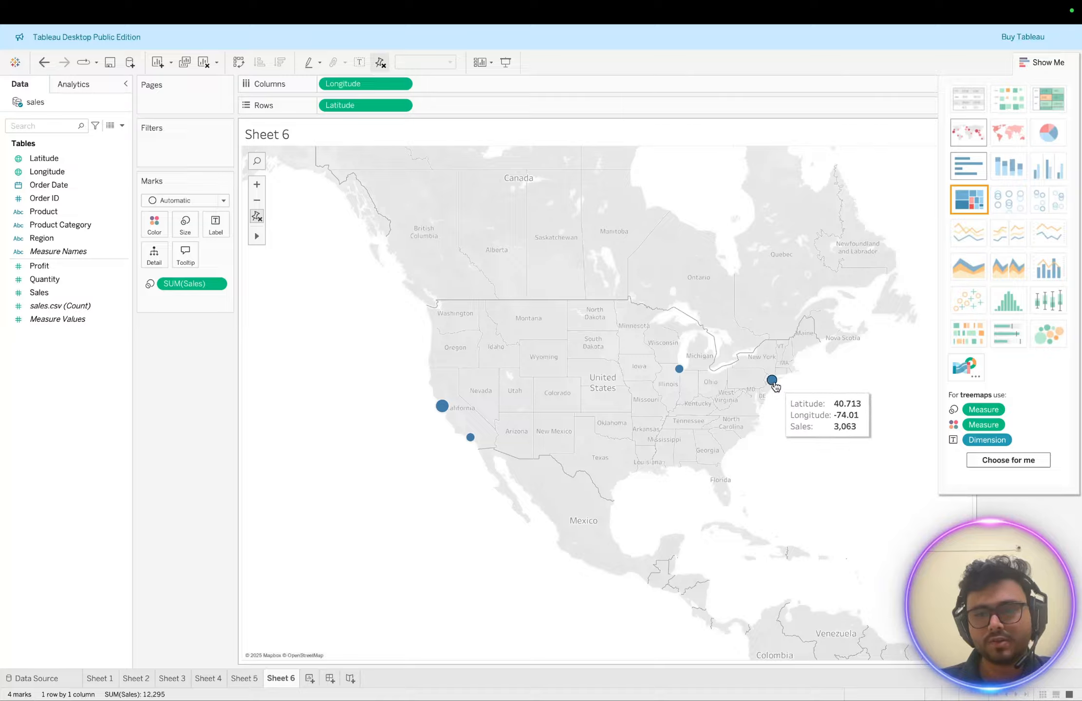
{"action": "mouse_move", "coordinate": [678, 369]}
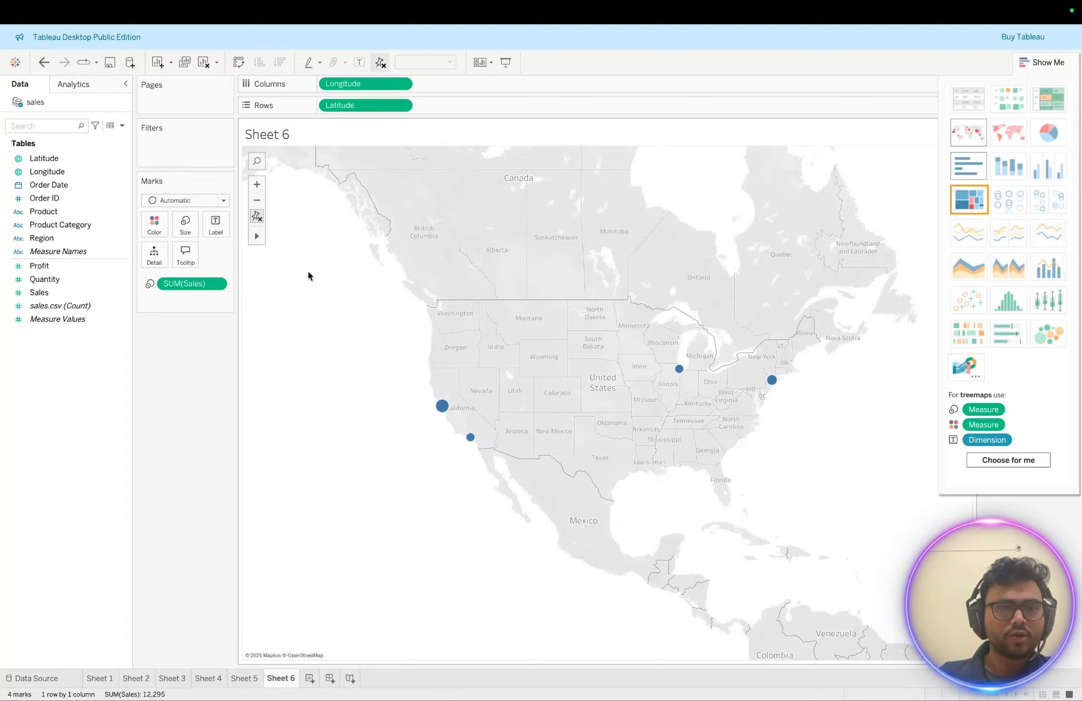
Colour the map points by Profit, calculated as a percent of total, and inspect the California point.
{"action": "left_click", "coordinate": [49, 265]}
{"action": "double_click", "coordinate": [50, 265]}
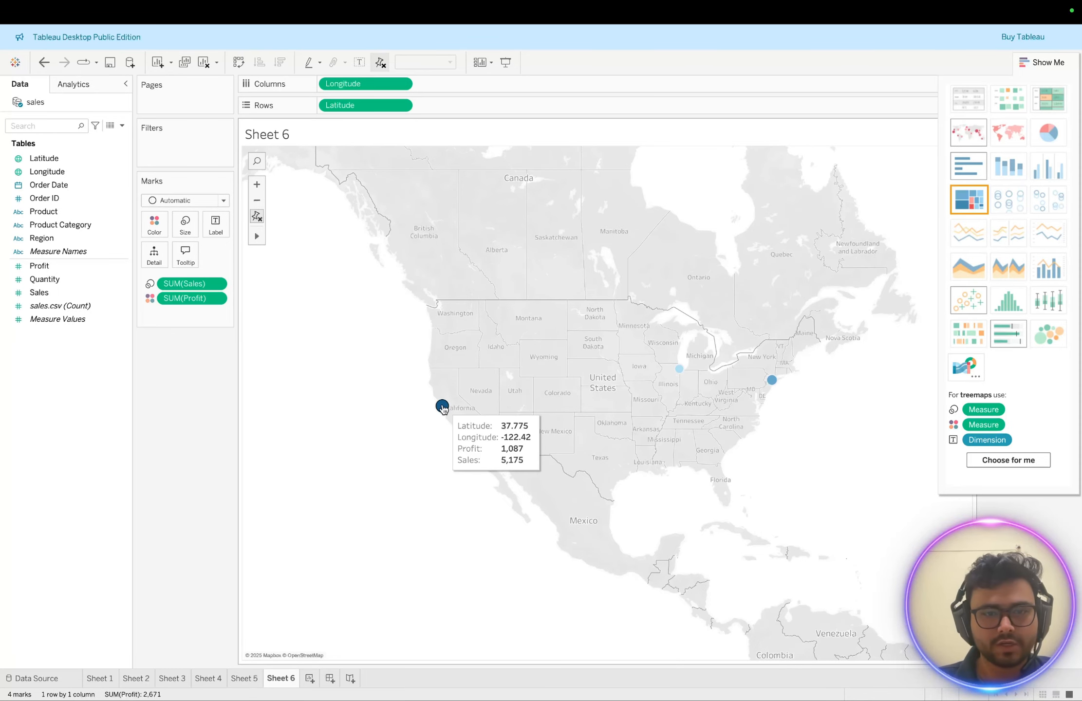
{"action": "left_click", "coordinate": [216, 299]}
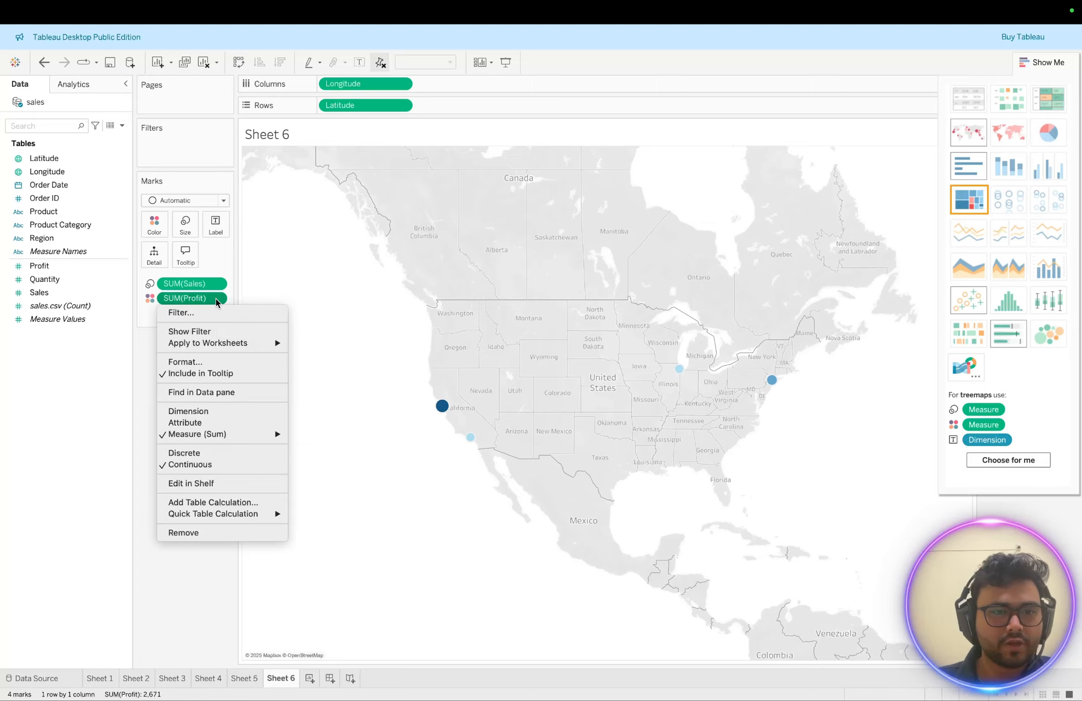
{"action": "mouse_move", "coordinate": [221, 518]}
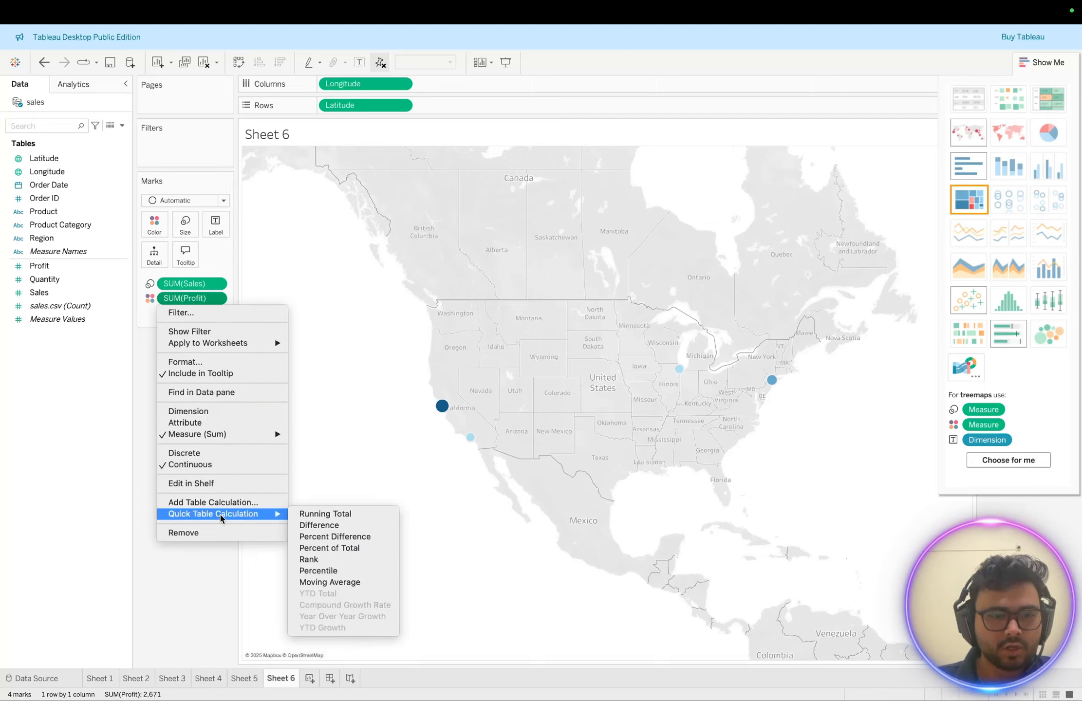
{"action": "left_click", "coordinate": [328, 548]}
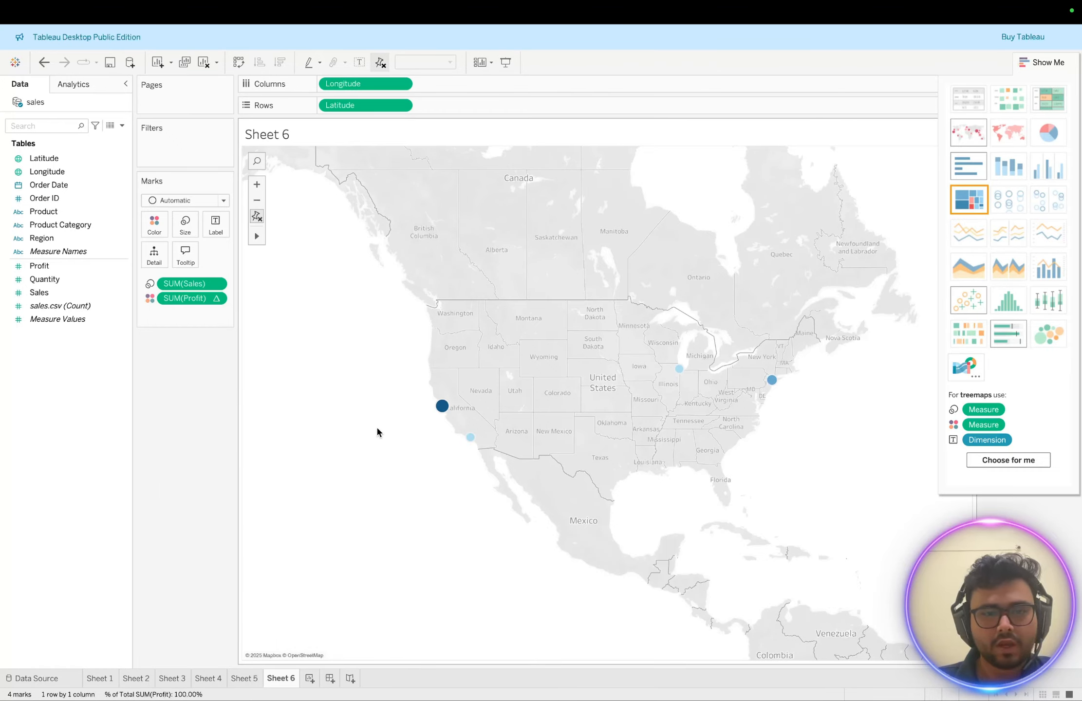
{"action": "mouse_move", "coordinate": [443, 407]}
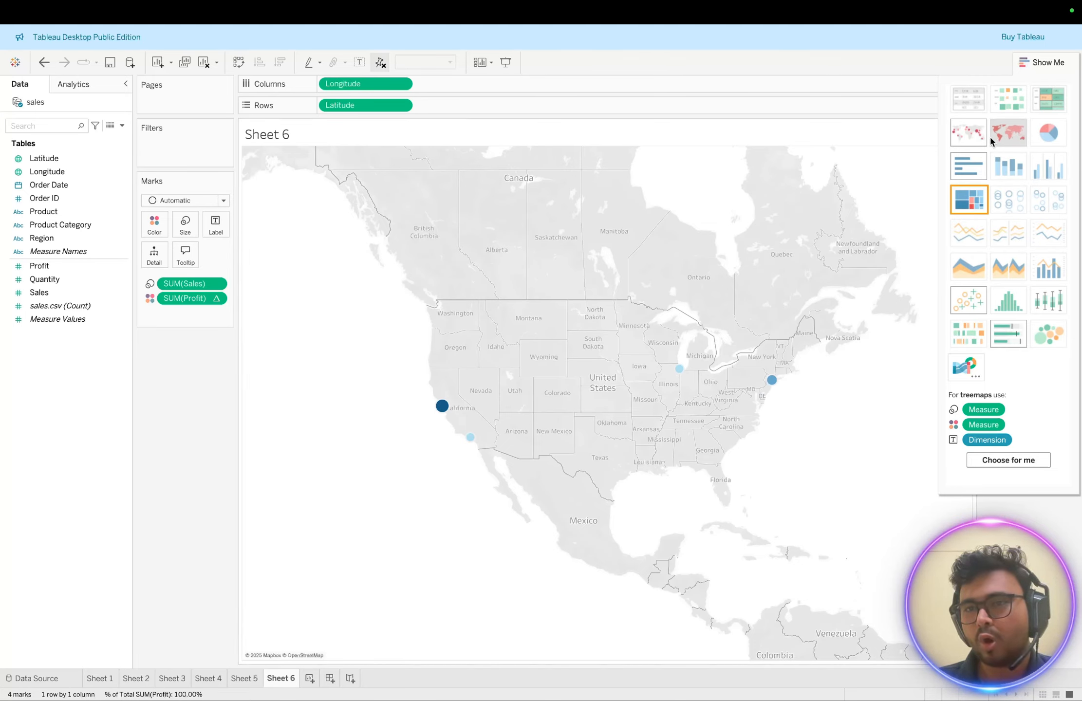
On a new worksheet, map Latitude on rows against Longitude on columns and try the symbol map chart type.
{"action": "left_click", "coordinate": [310, 678]}
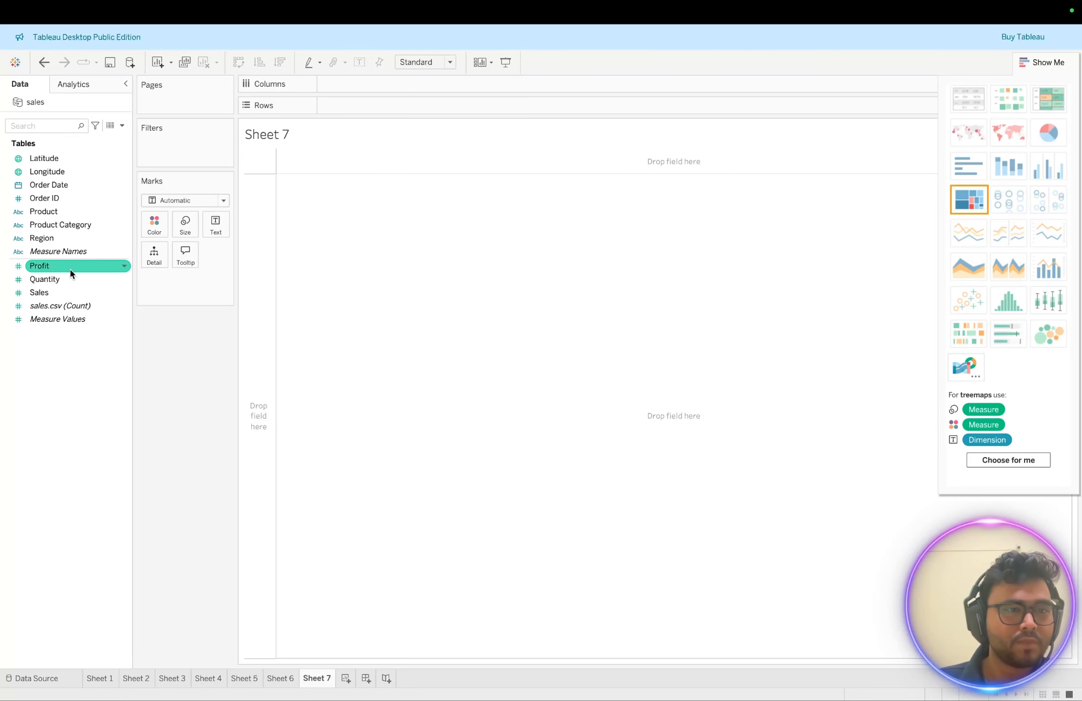
{"action": "double_click", "coordinate": [44, 162]}
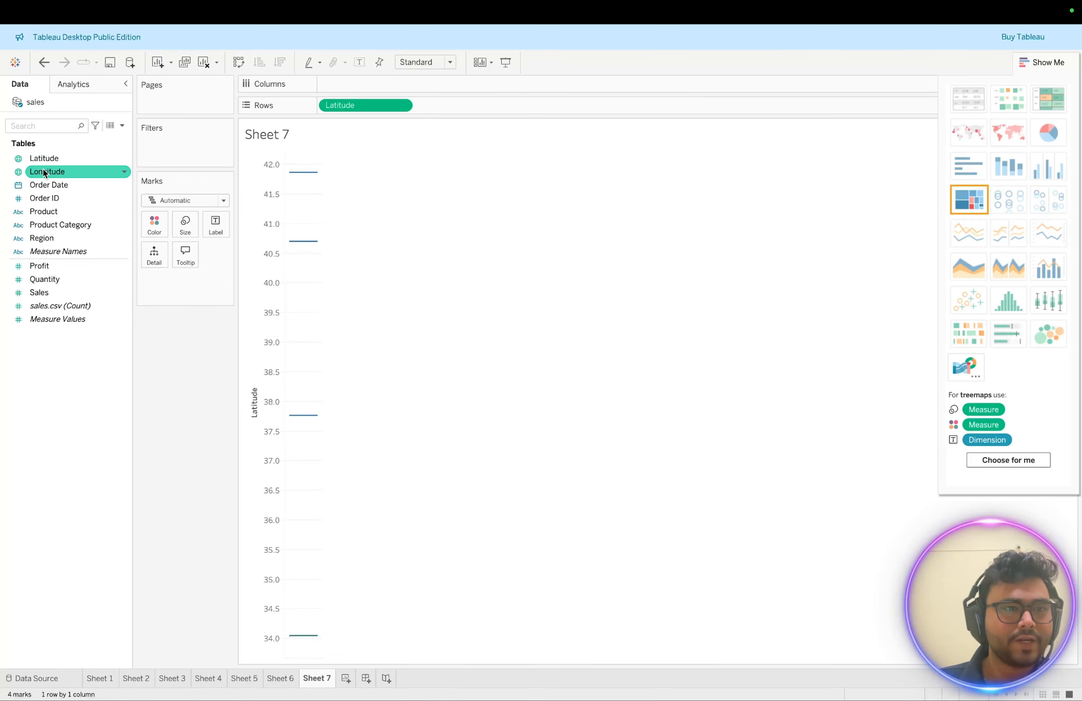
{"action": "double_click", "coordinate": [44, 172]}
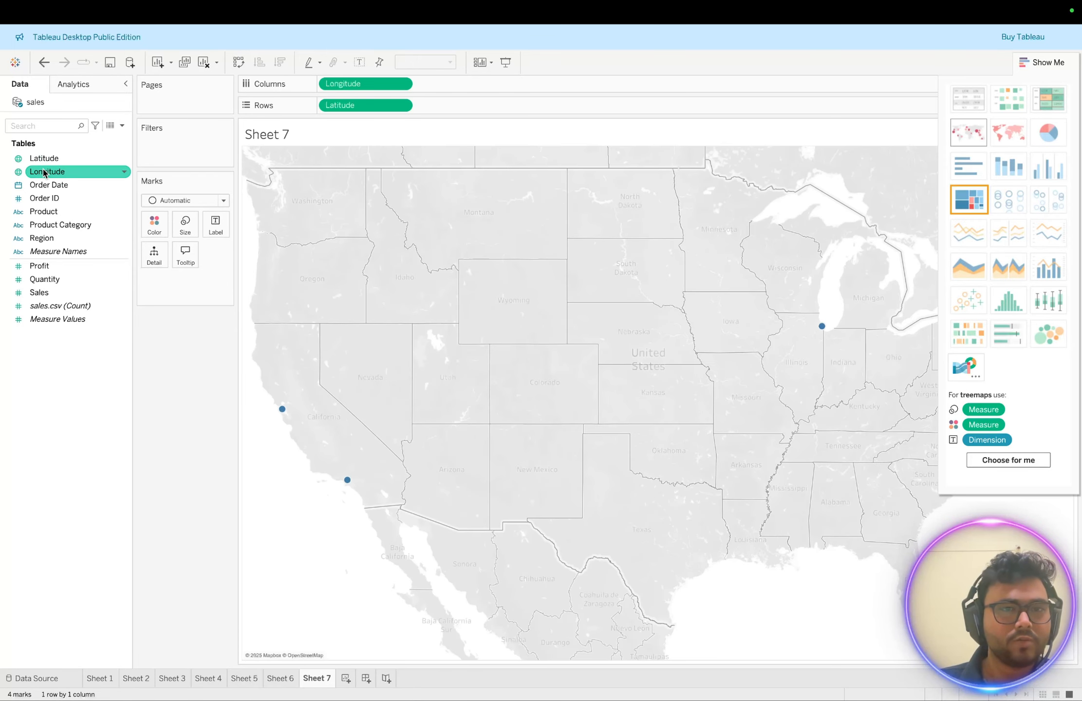
{"action": "left_click", "coordinate": [1009, 134]}
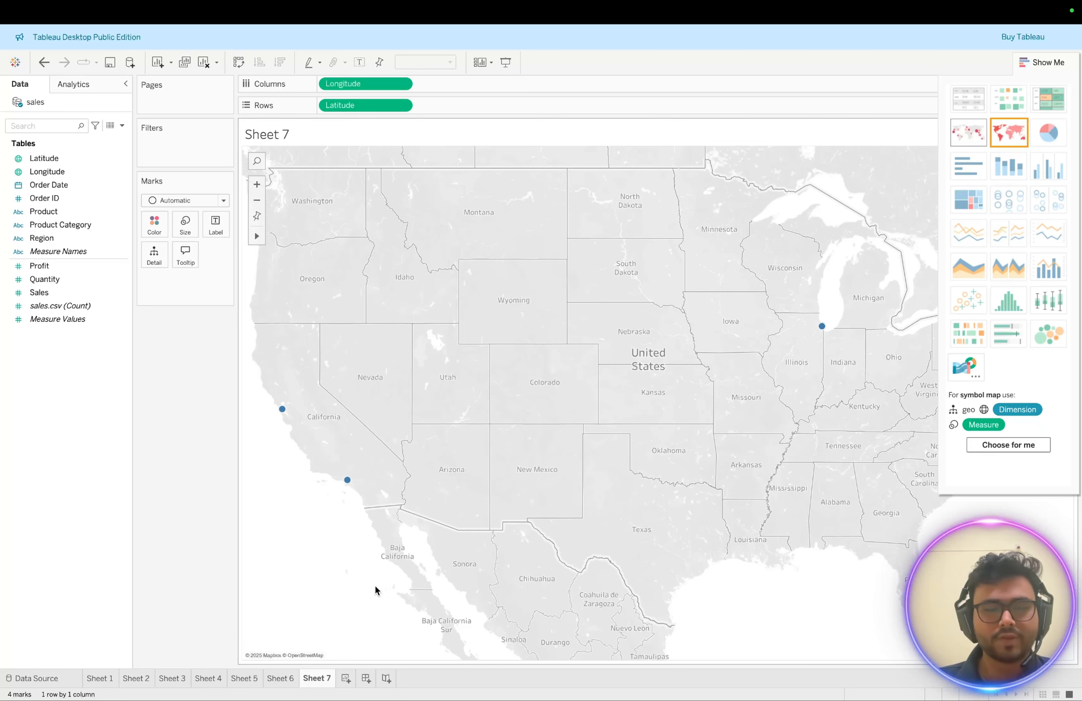
Compare the maps on Sheet 6 and Sheet 7 and examine the details of Sheet 6's northern California point.
{"action": "left_click", "coordinate": [281, 678]}
{"action": "left_click", "coordinate": [314, 678]}
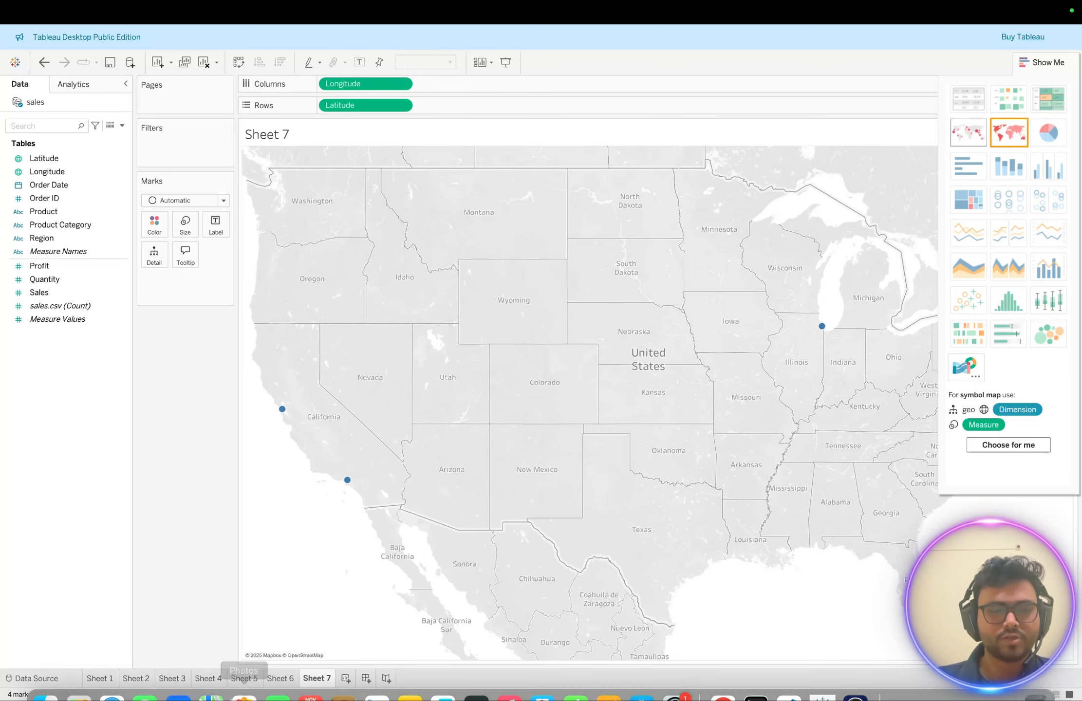
{"action": "left_click", "coordinate": [279, 678]}
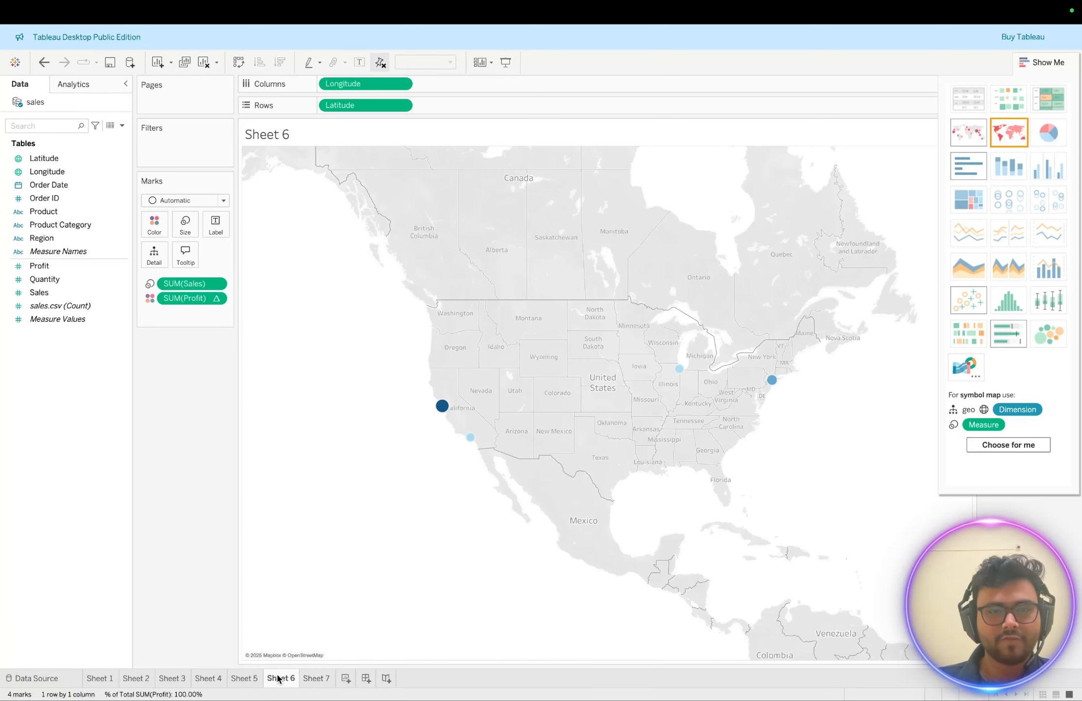
{"action": "mouse_move", "coordinate": [442, 408]}
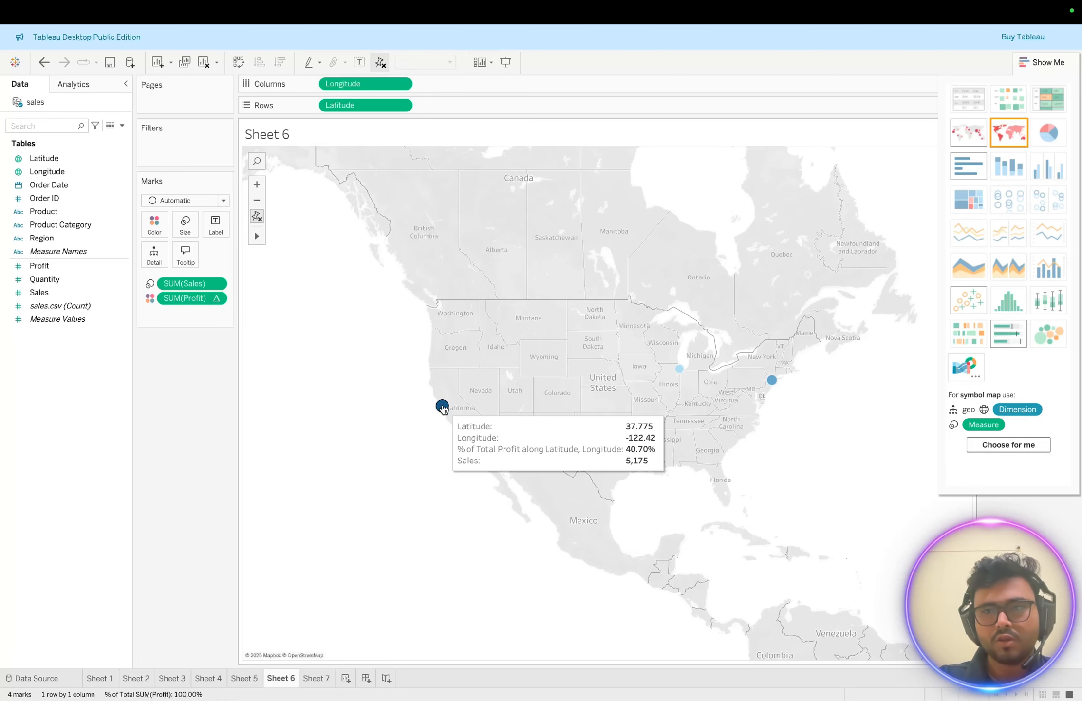
On another new worksheet, lay out a table with Product Category in rows and Region in columns.
{"action": "left_click", "coordinate": [345, 678]}
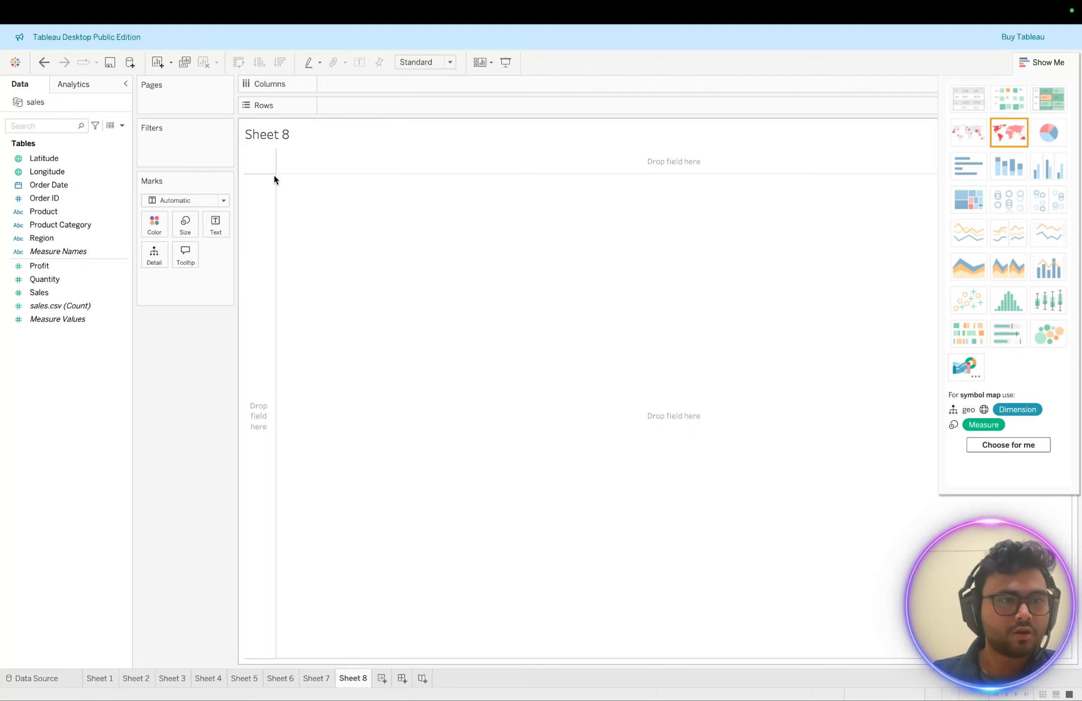
{"action": "left_click", "coordinate": [55, 228]}
{"action": "double_click", "coordinate": [55, 229]}
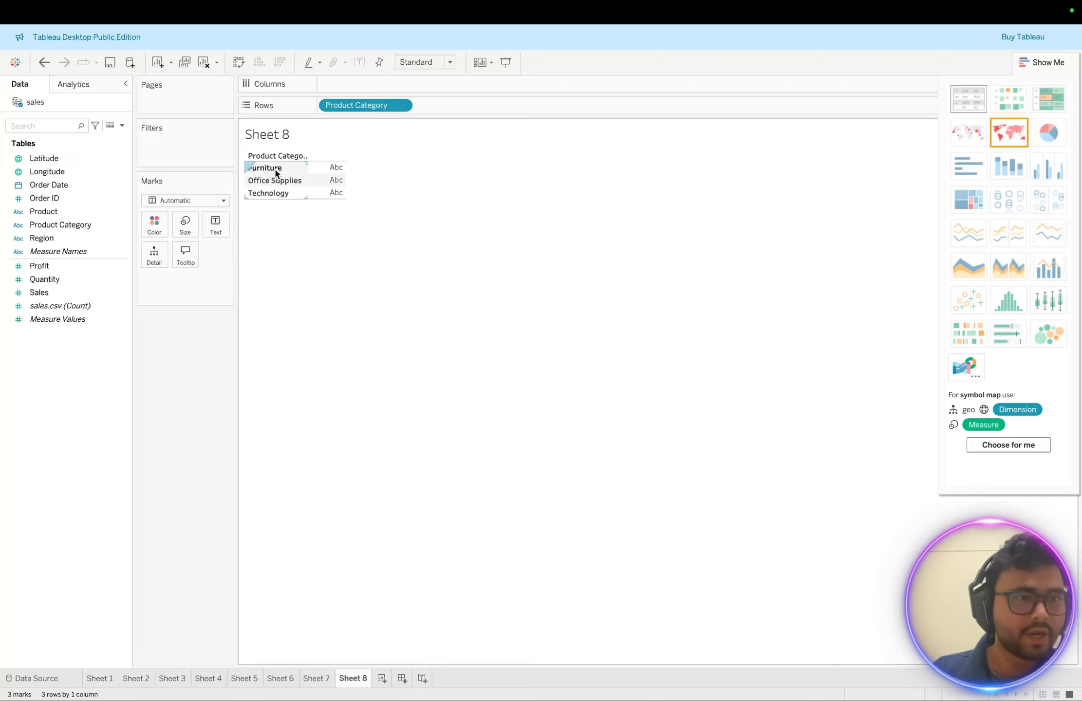
{"action": "double_click", "coordinate": [44, 238]}
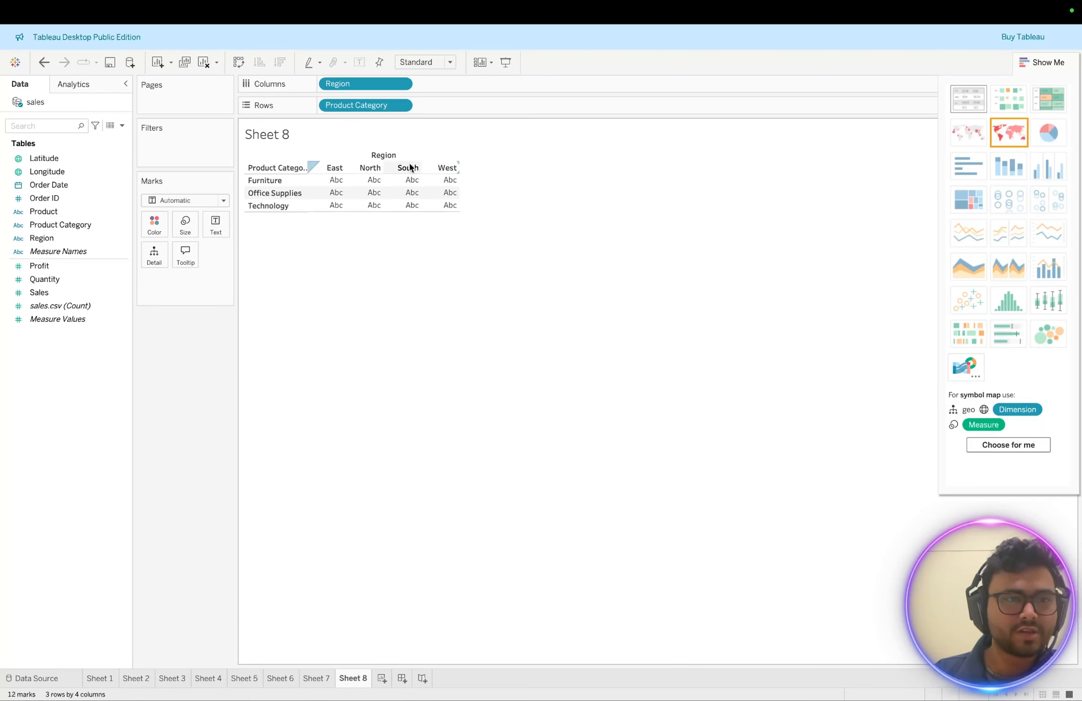
Fill the Product Category by Region table with Sales, try it as a highlight table, and set it back to a text table.
{"action": "left_click", "coordinate": [42, 293]}
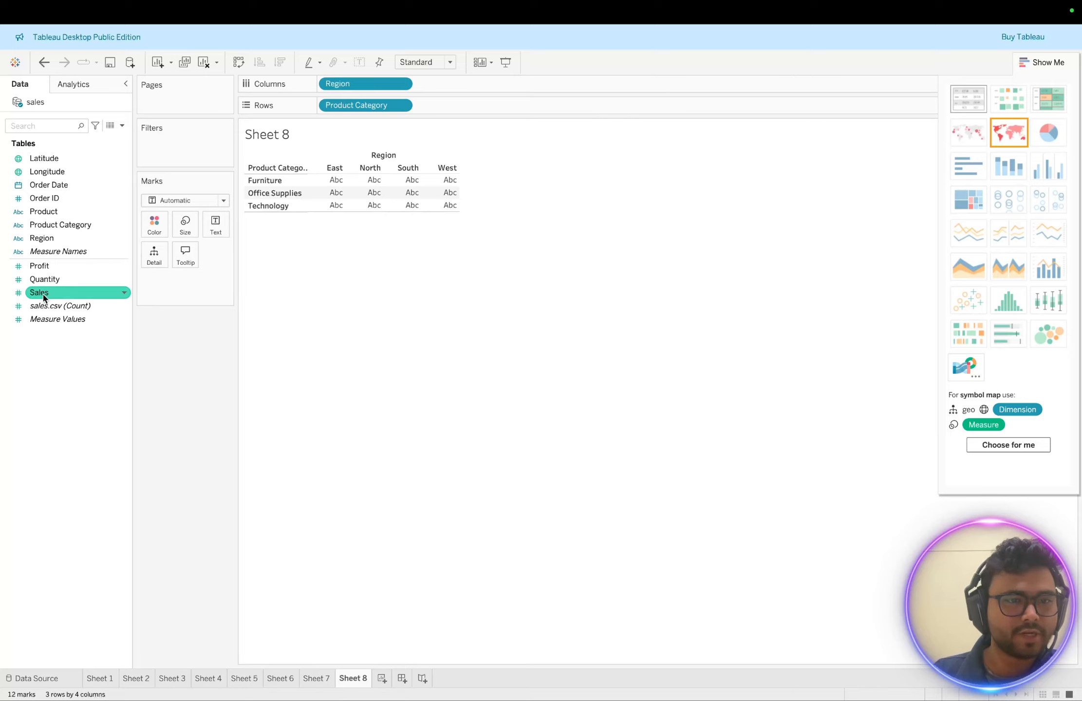
{"action": "double_click", "coordinate": [43, 293]}
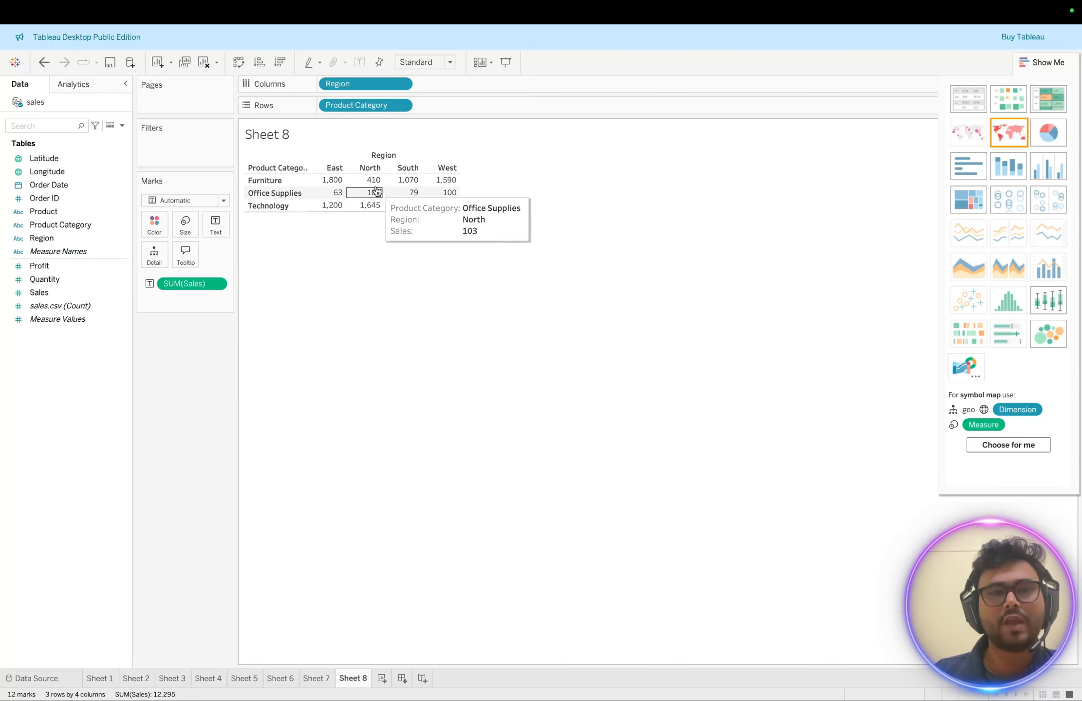
{"action": "left_click", "coordinate": [1051, 100]}
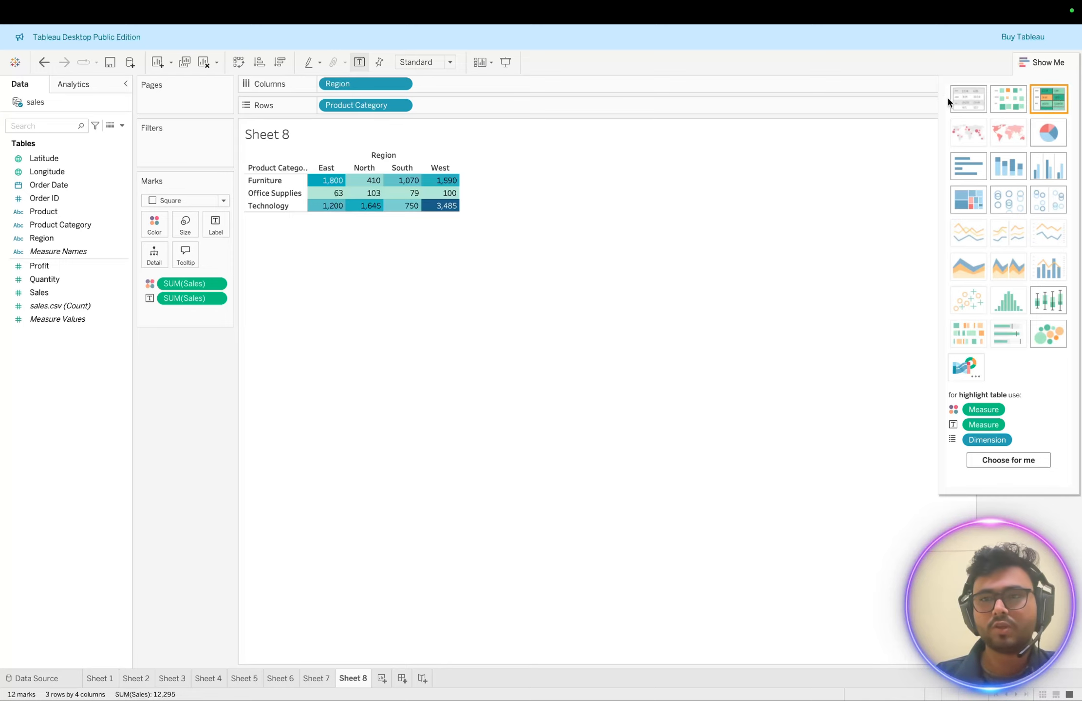
{"action": "left_click", "coordinate": [976, 102]}
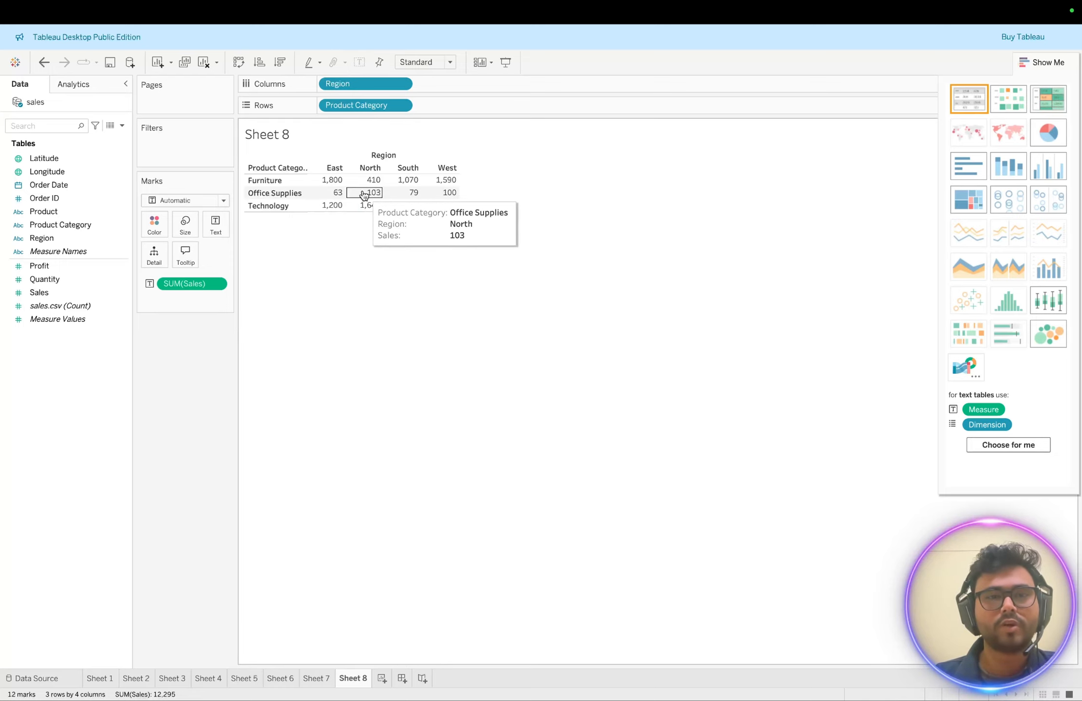
Show row grand totals for the Product Category by Region sales text table.
{"action": "mouse_move", "coordinate": [385, 3]}
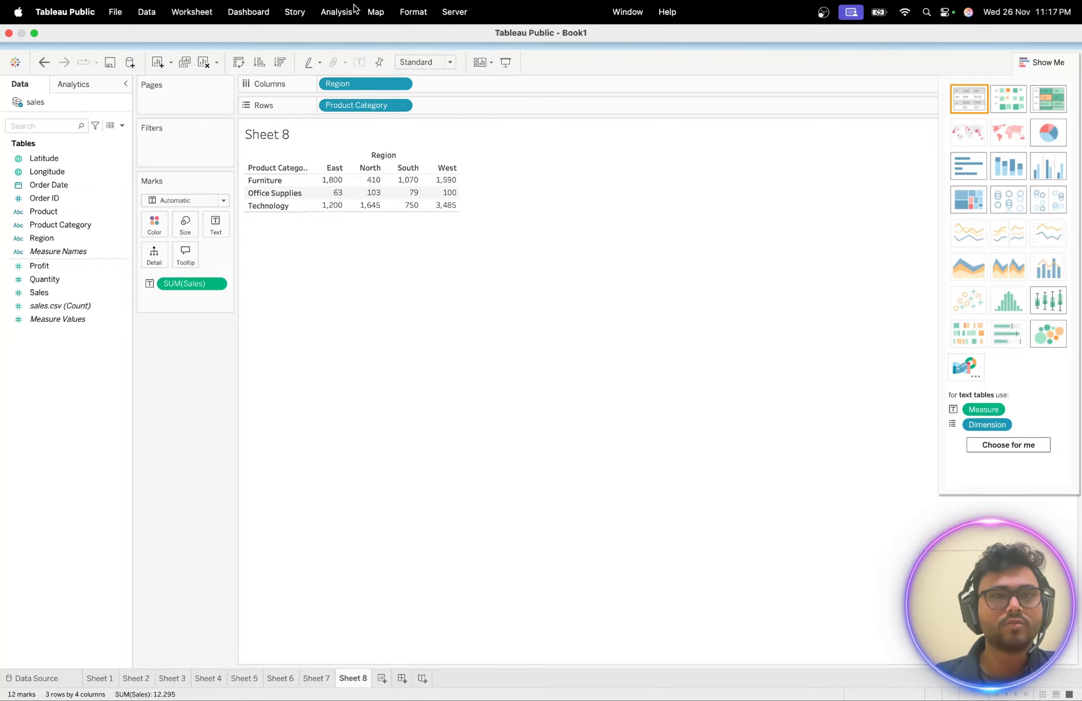
{"action": "left_click", "coordinate": [337, 13]}
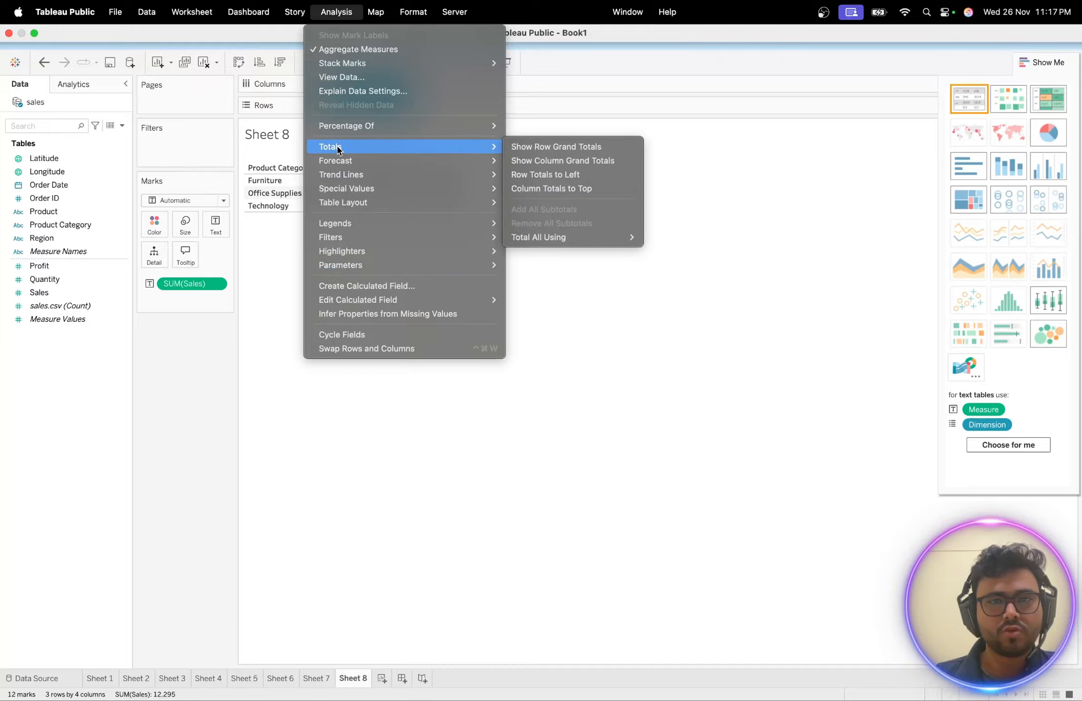
{"action": "mouse_move", "coordinate": [425, 155]}
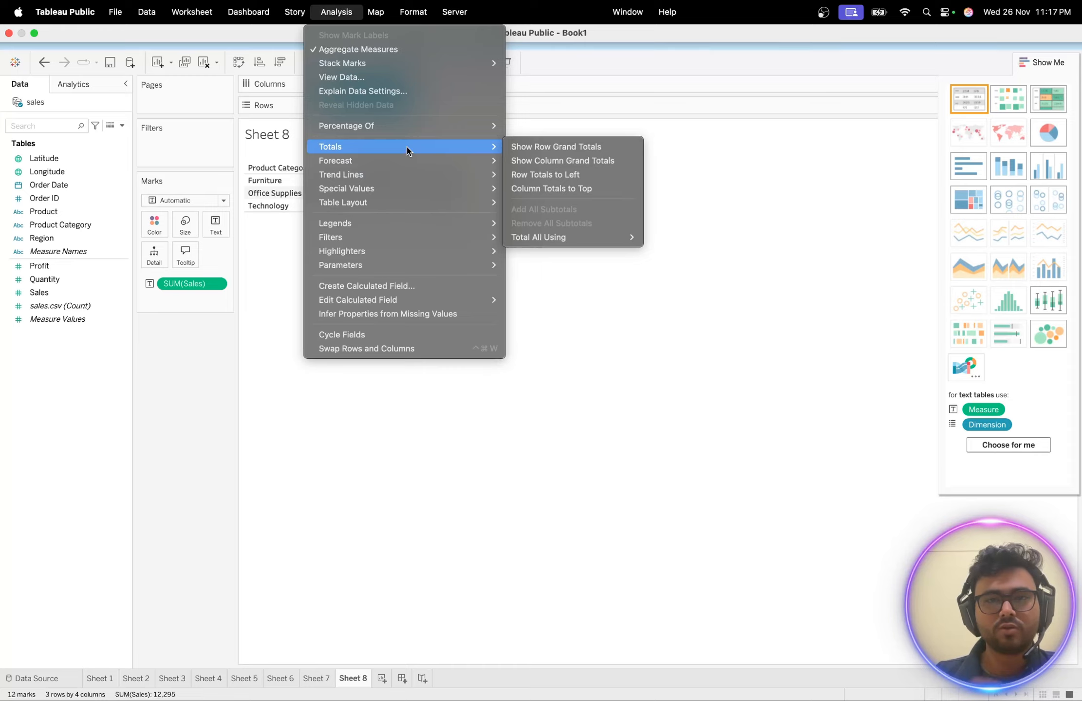
{"action": "left_click", "coordinate": [549, 148]}
{"action": "mouse_move", "coordinate": [488, 180]}
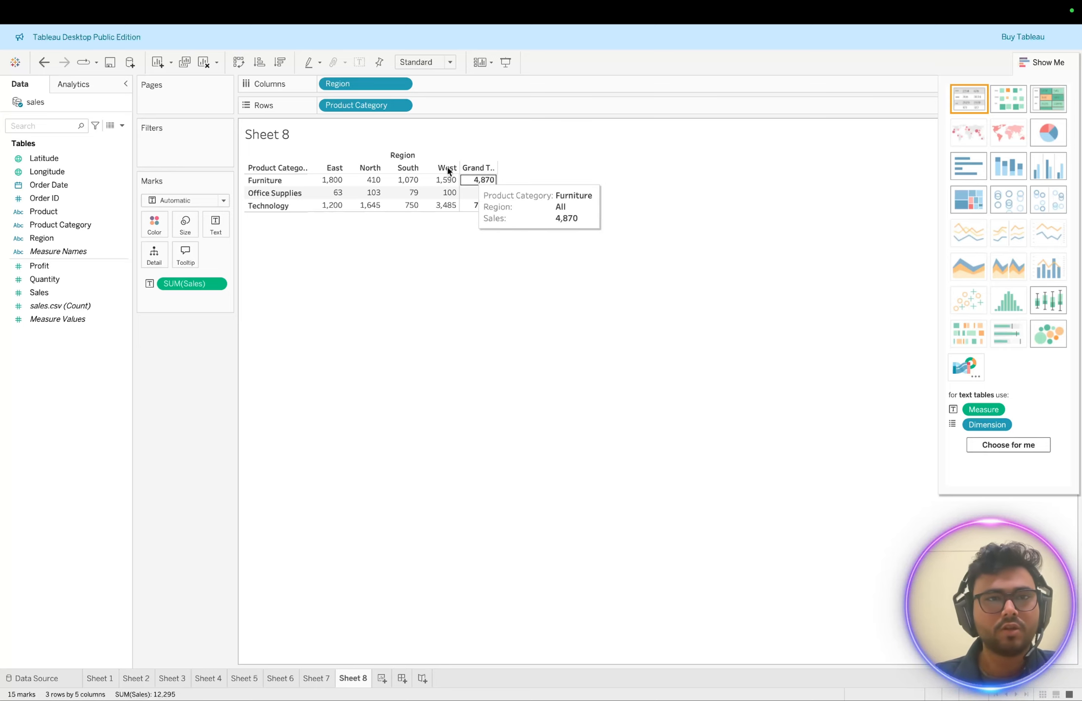
Show column grand totals in the sales text table and widen its columns to fit the Grand Total header.
{"action": "mouse_move", "coordinate": [299, 14]}
{"action": "left_click", "coordinate": [335, 16]}
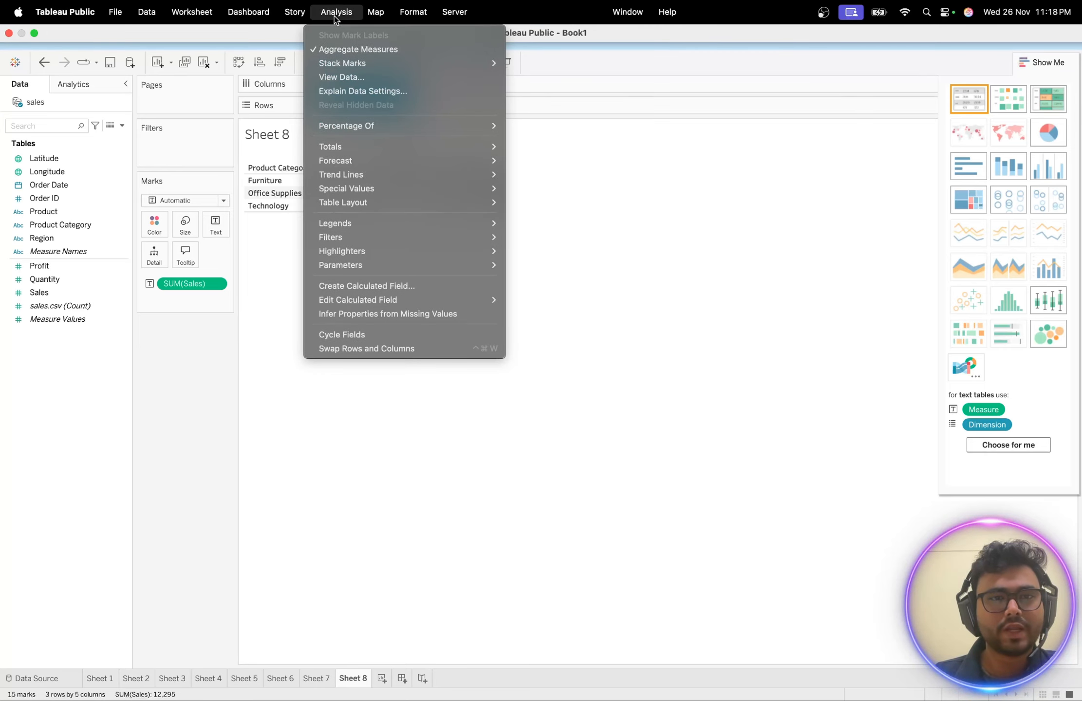
{"action": "mouse_move", "coordinate": [360, 150]}
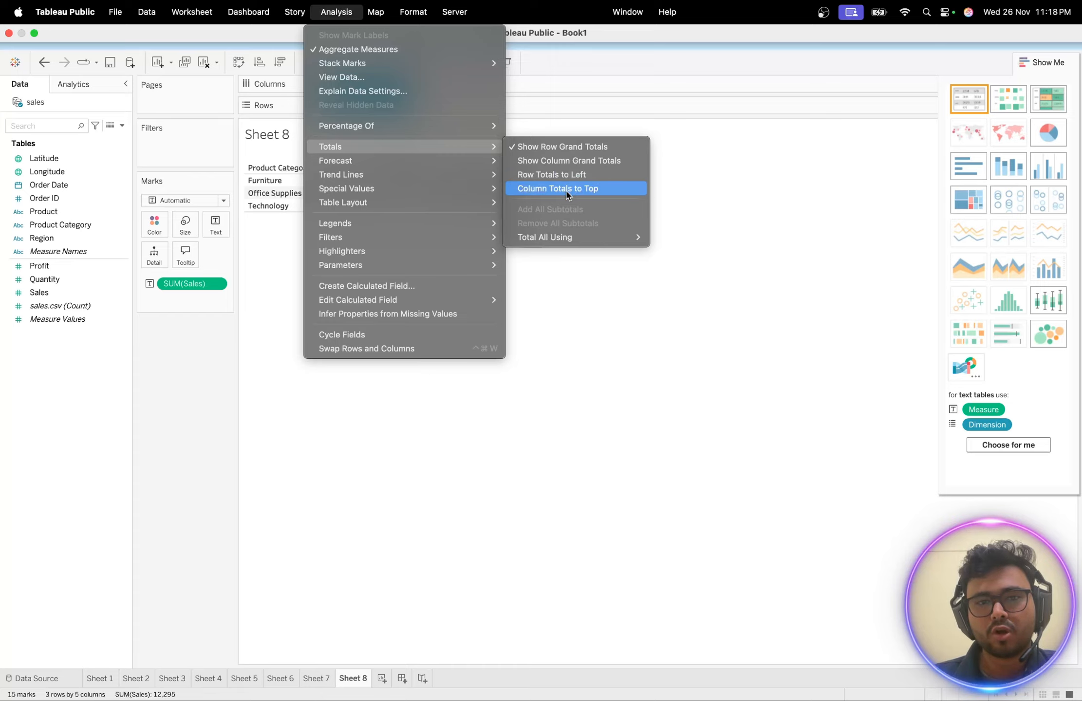
{"action": "left_click", "coordinate": [560, 162]}
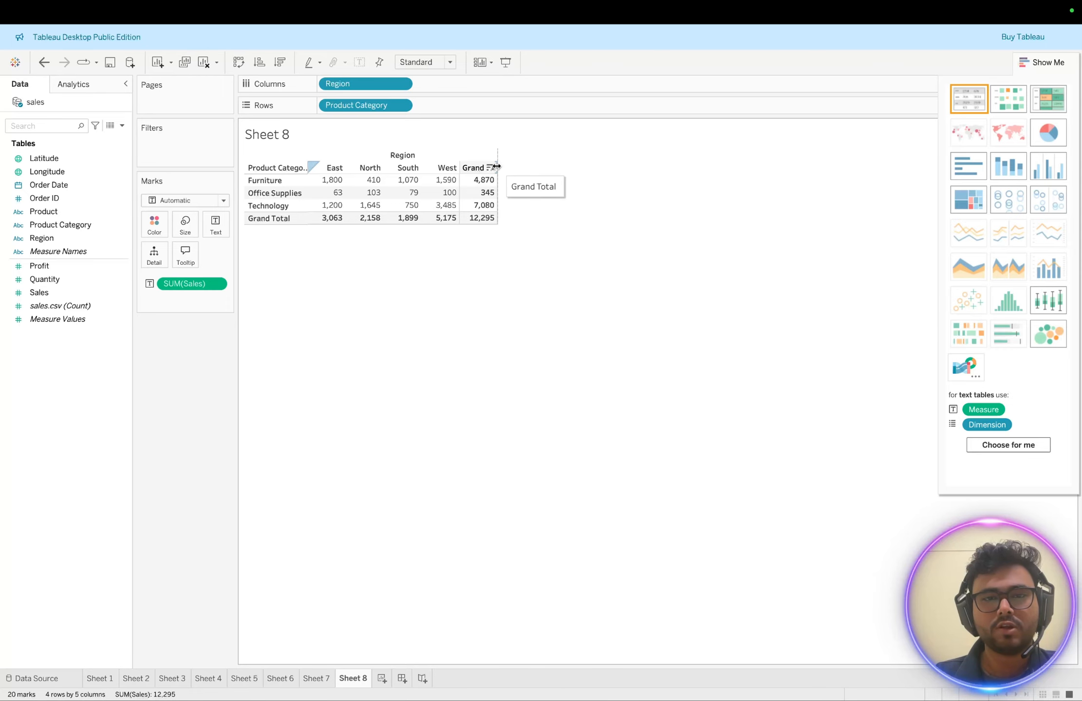
{"action": "left_click_drag", "start_coordinate": [498, 165], "coordinate": [517, 161]}
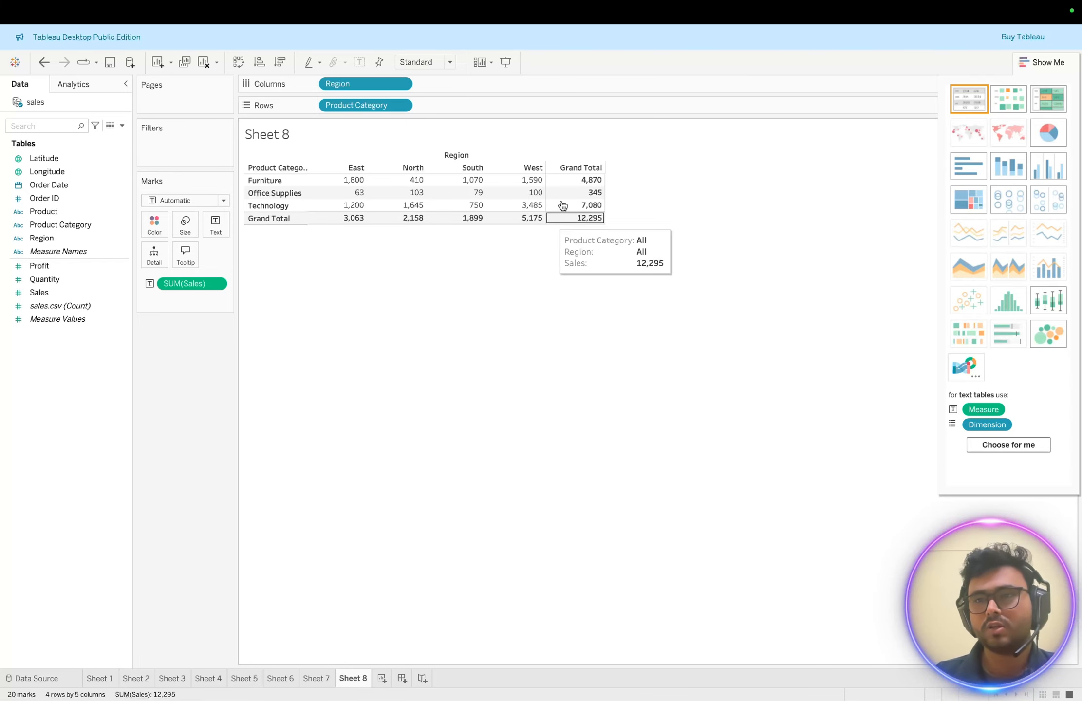
Convert the sales table to a highlight table and show both its row and column grand totals.
{"action": "left_click", "coordinate": [1051, 99]}
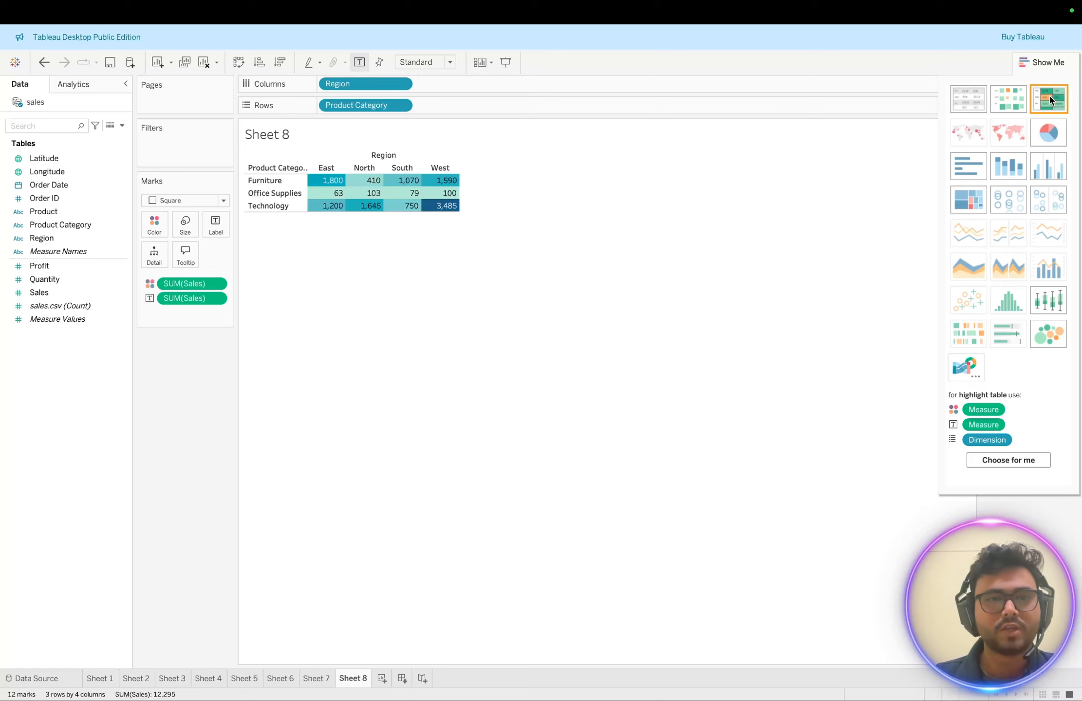
{"action": "left_click", "coordinate": [336, 12]}
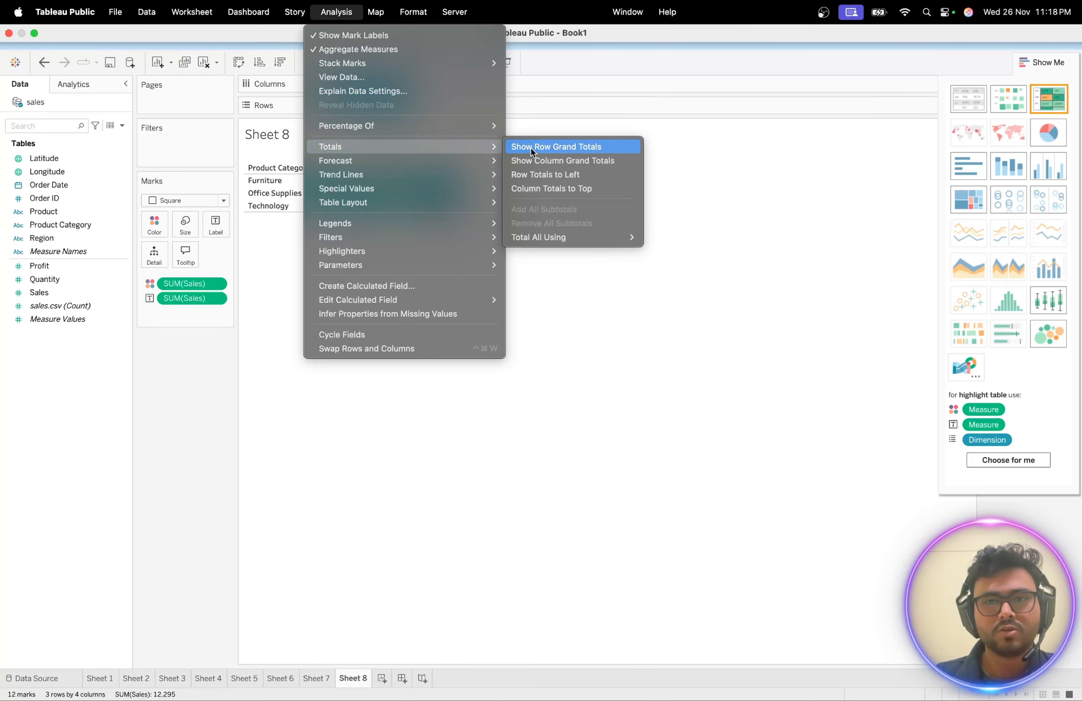
{"action": "left_click", "coordinate": [531, 147]}
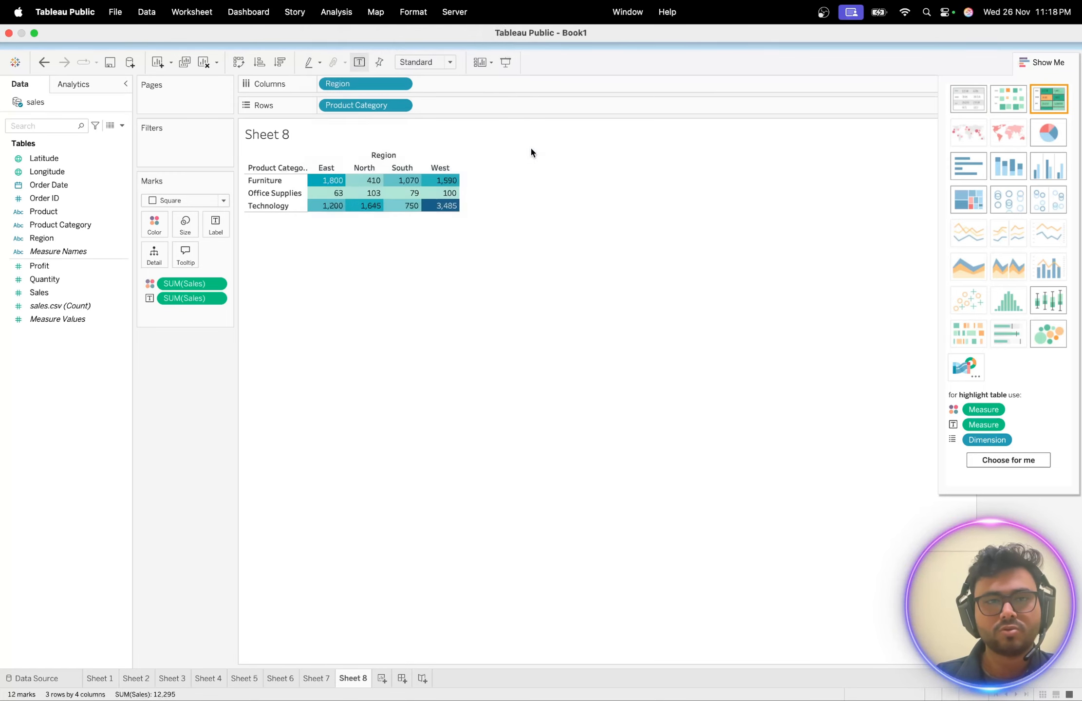
{"action": "left_click", "coordinate": [336, 12]}
{"action": "mouse_move", "coordinate": [361, 149]}
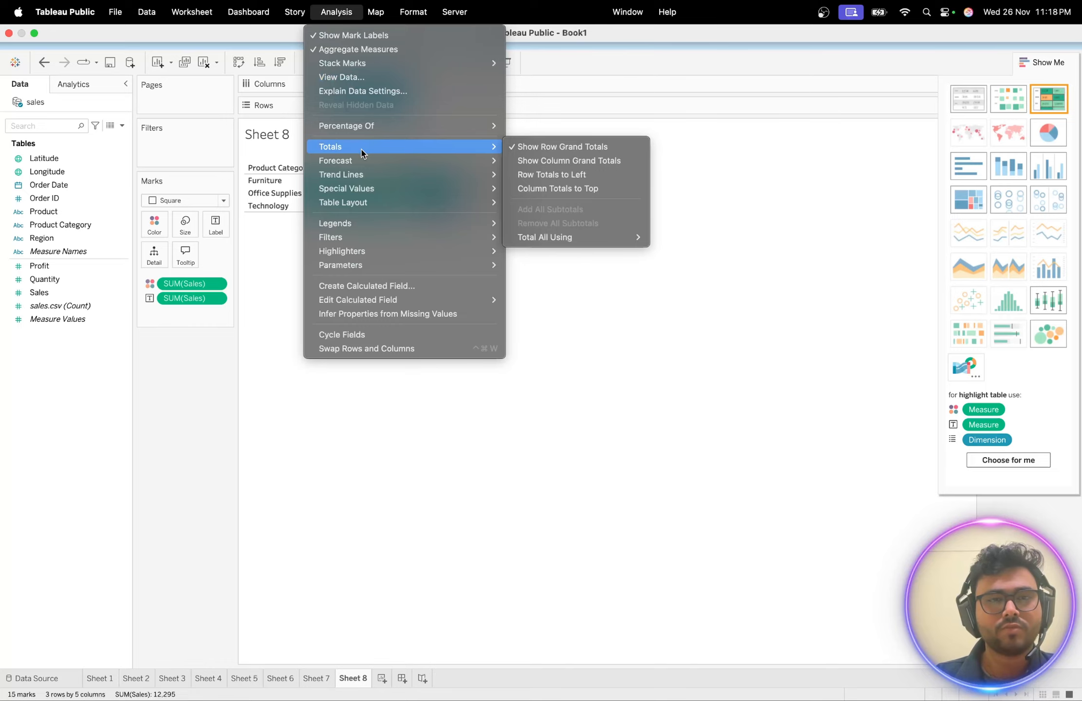
{"action": "left_click", "coordinate": [520, 161]}
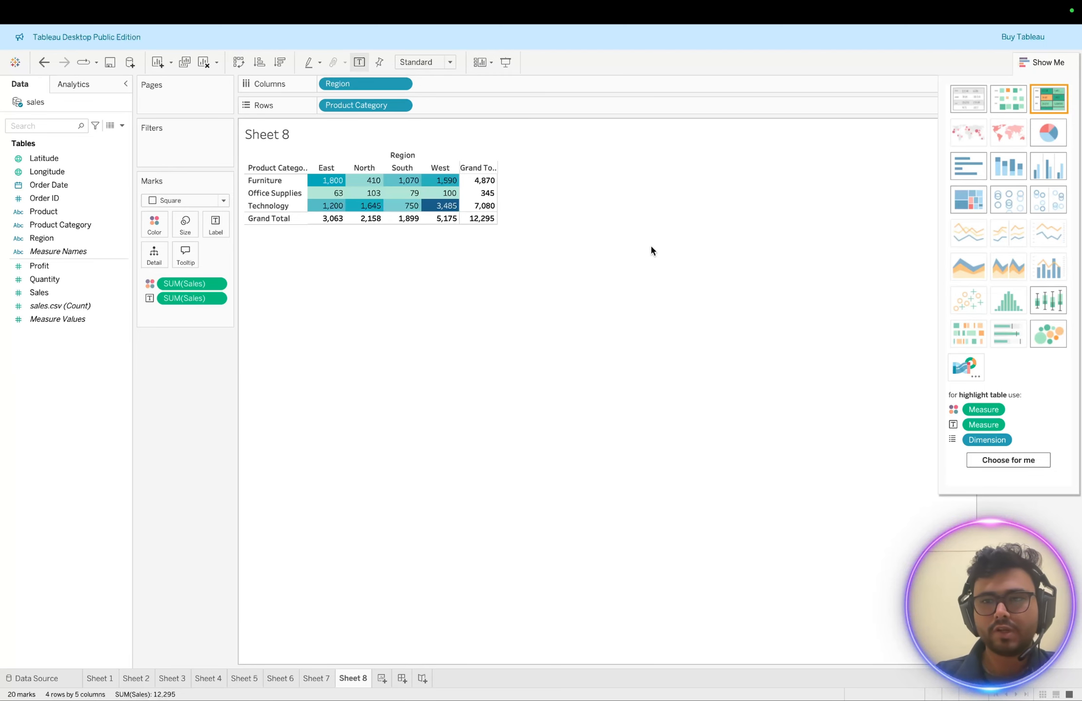
Add a new worksheet and look through the available mark types, leaving the type on Automatic.
{"action": "left_click", "coordinate": [383, 678]}
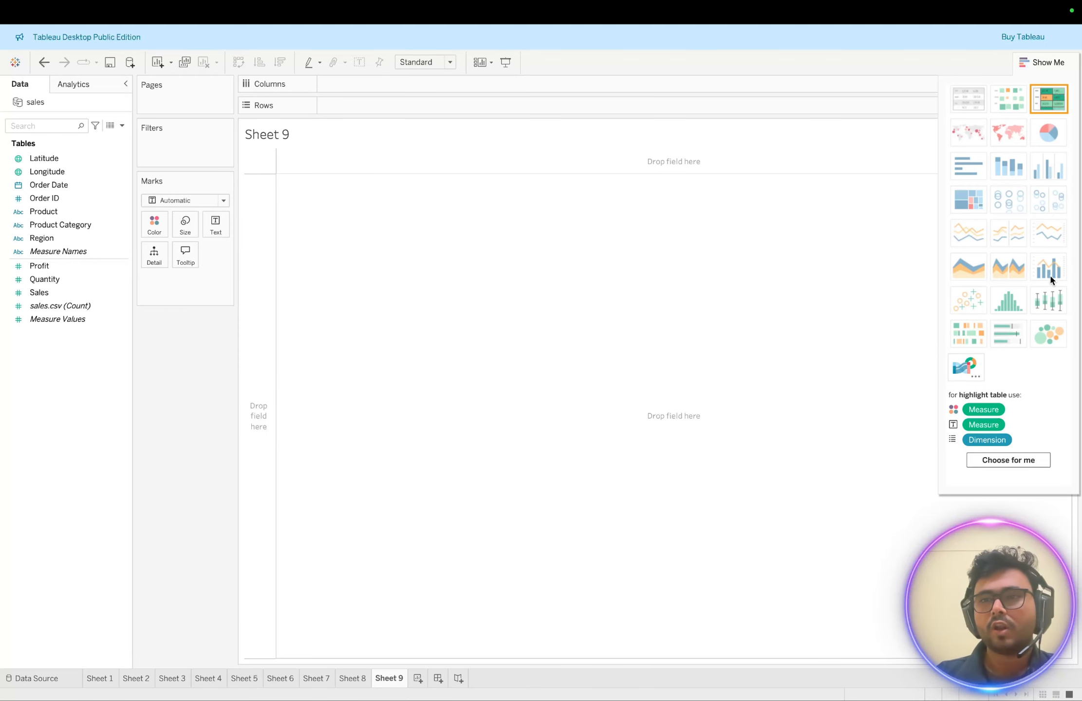
{"action": "left_click", "coordinate": [223, 201]}
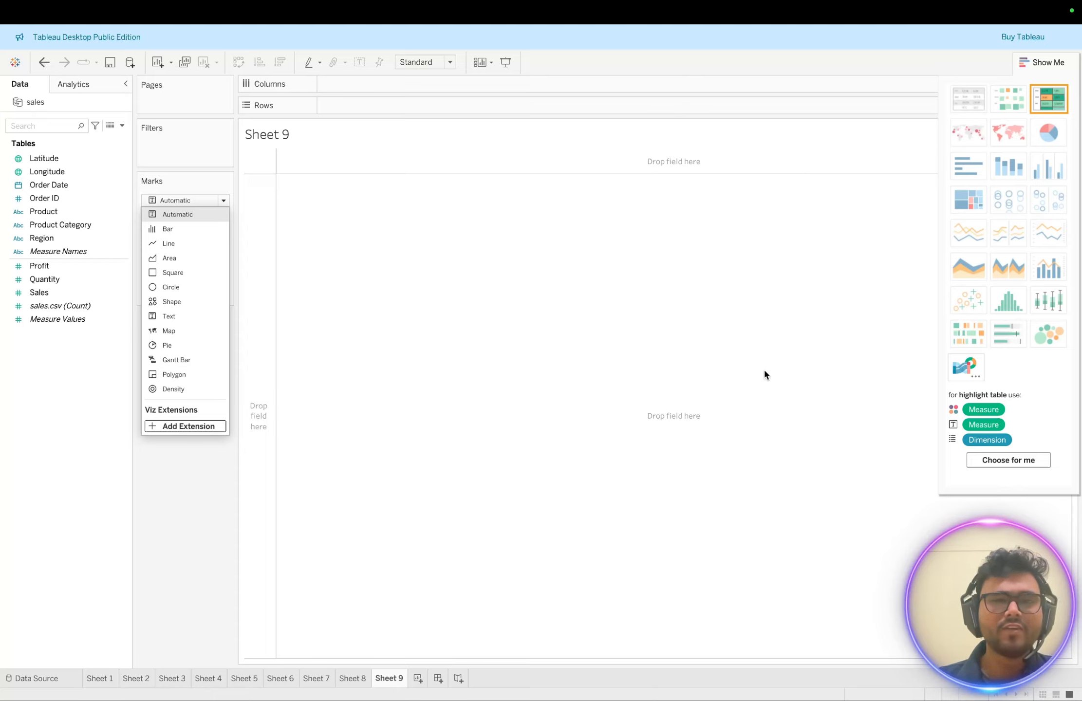
{"action": "left_click", "coordinate": [709, 317]}
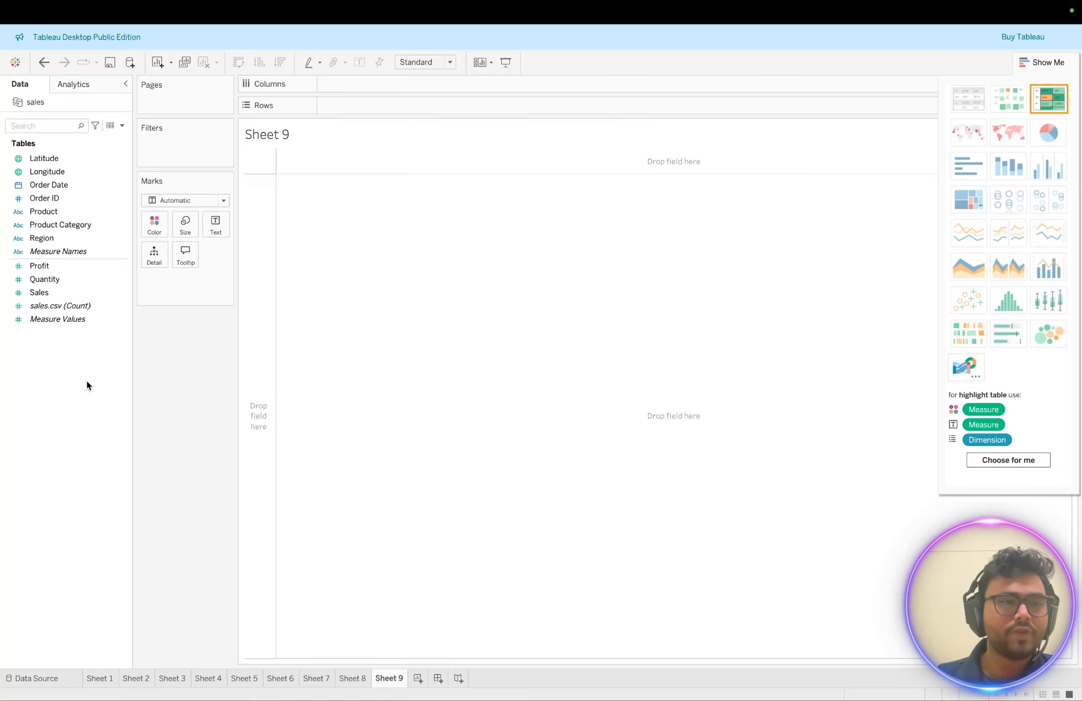
Start a new calculated field in the sales data and name it Dual Axes.
{"action": "right_click", "coordinate": [40, 338]}
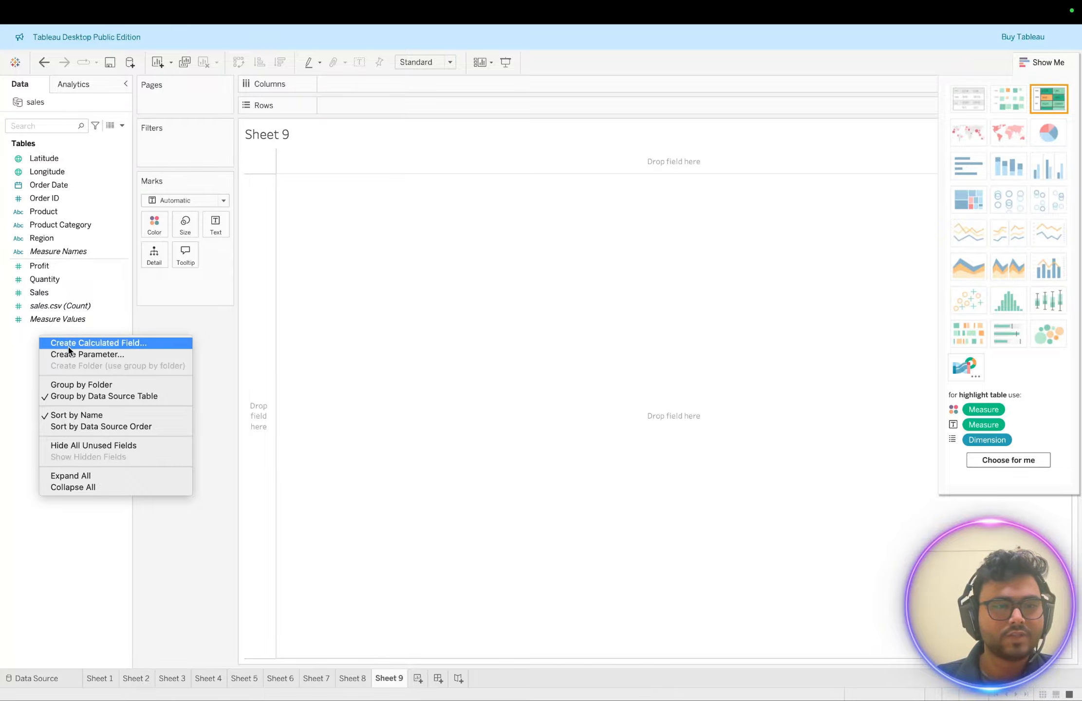
{"action": "left_click", "coordinate": [81, 346]}
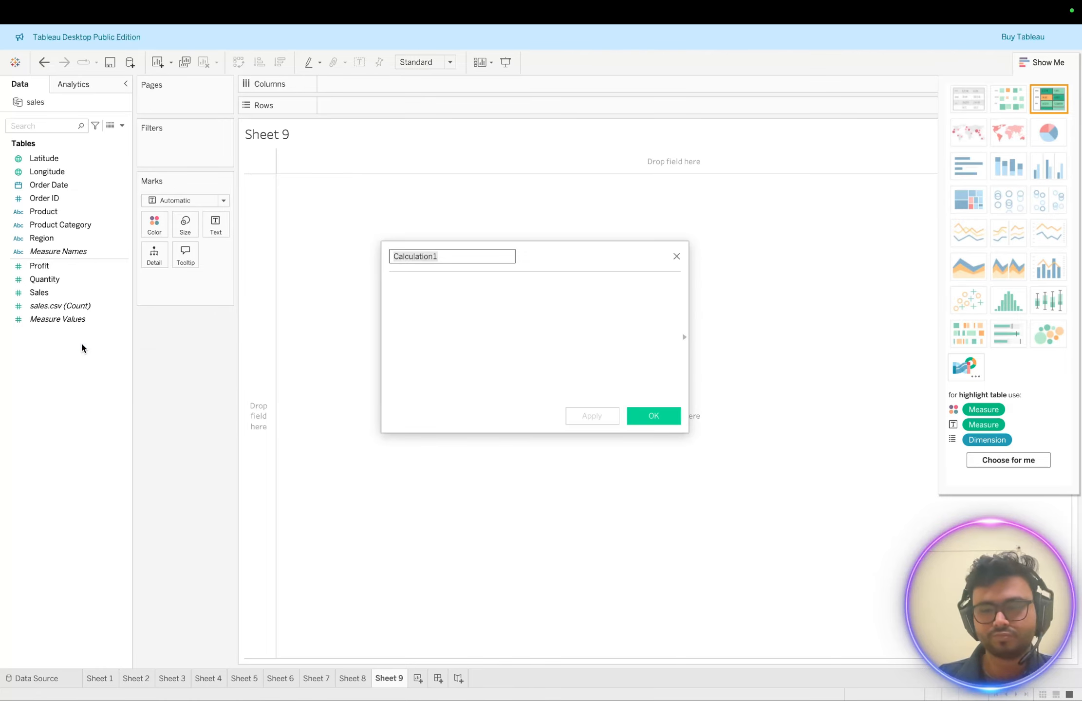
{"action": "key", "text": "BackSpace"}
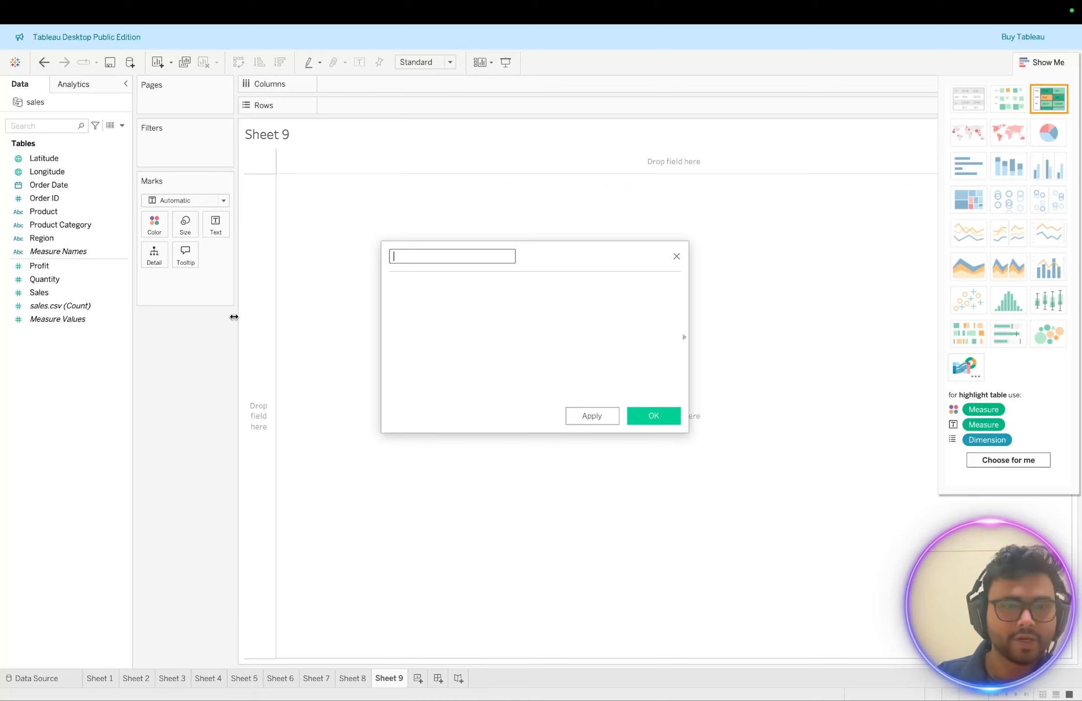
{"action": "type", "text": "D"}
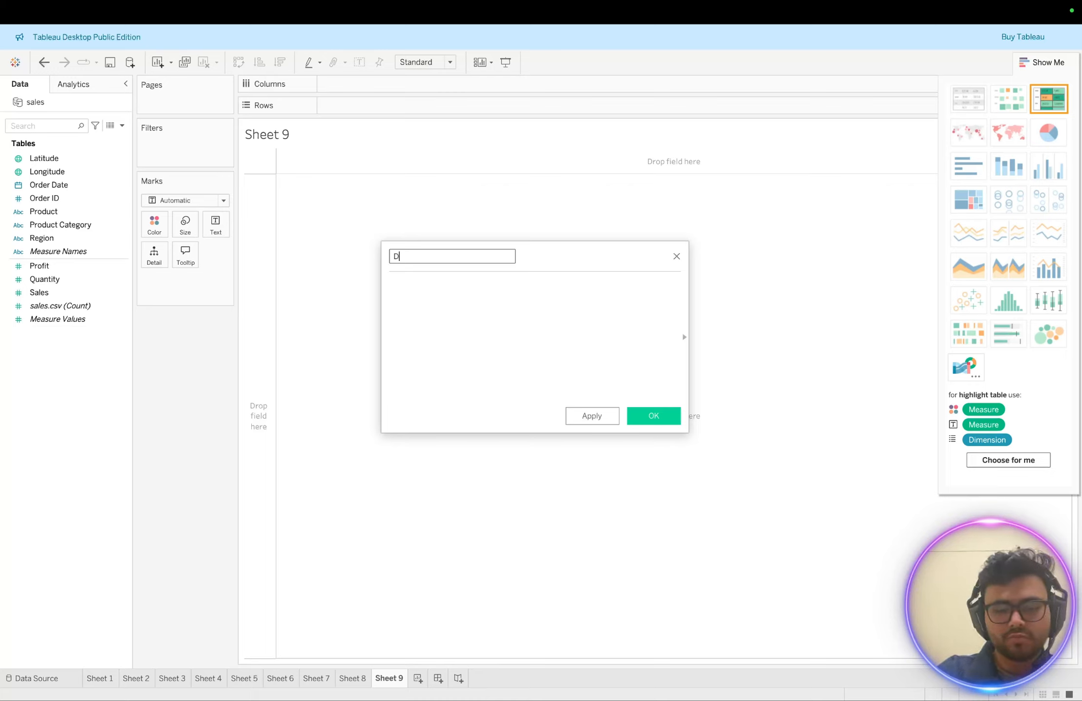
{"action": "type", "text": "ual"}
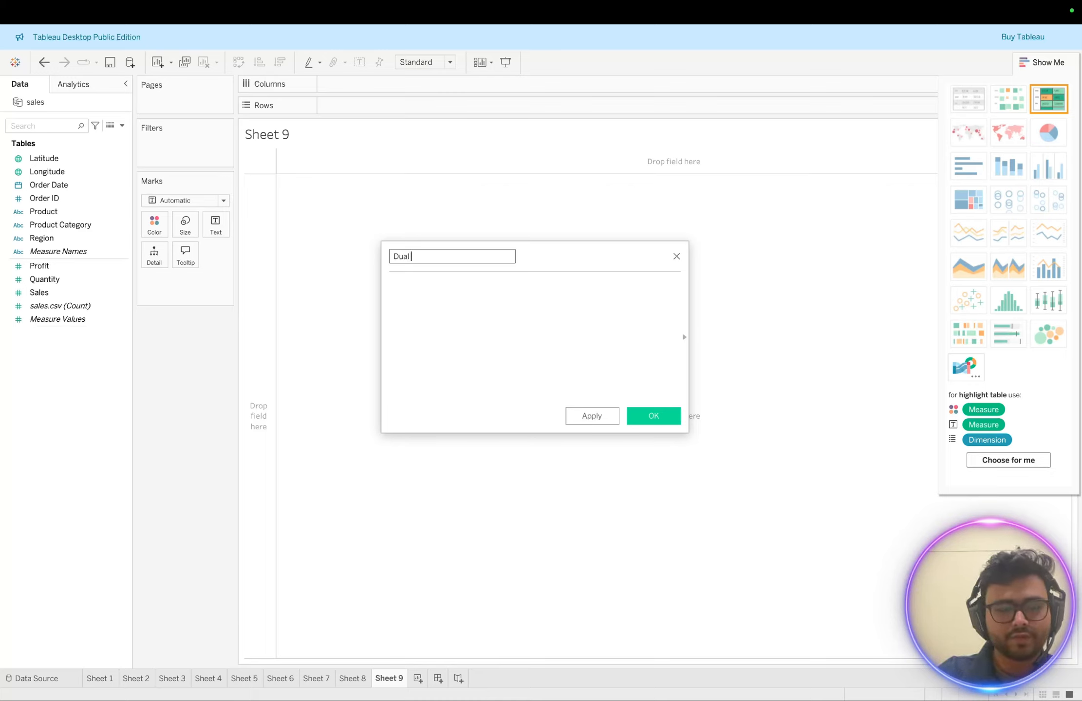
{"action": "type", "text": " Axes"}
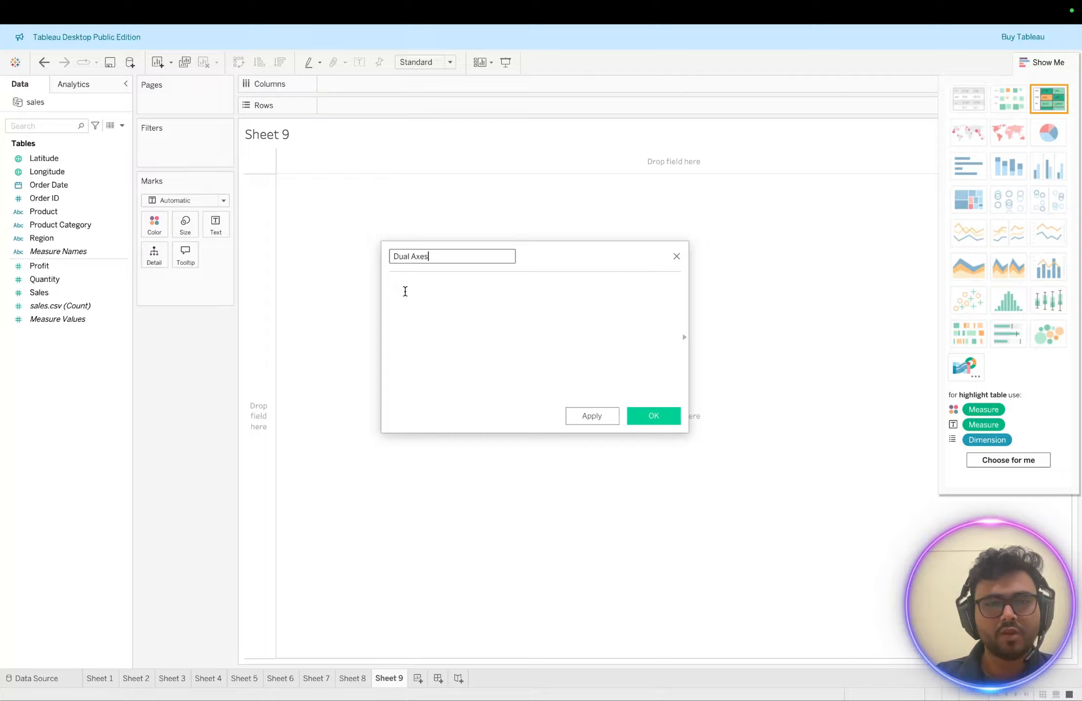
Define the Dual Axes calculation as MIN(0), apply it and save the field.
{"action": "left_click", "coordinate": [405, 292]}
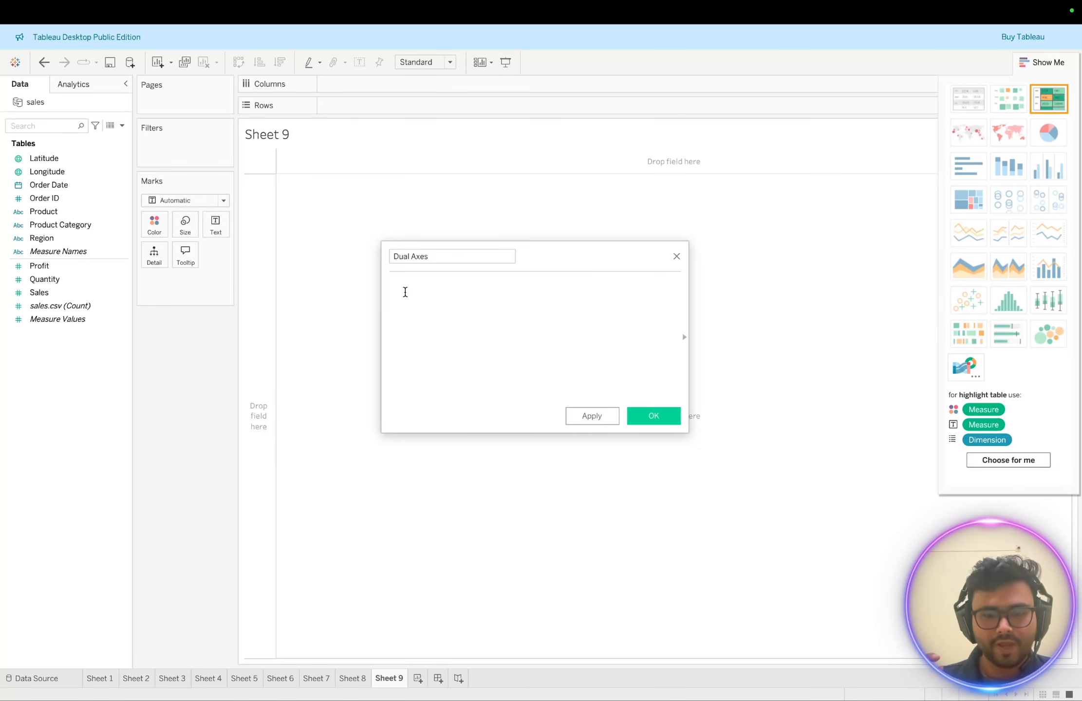
{"action": "type", "text": "min"}
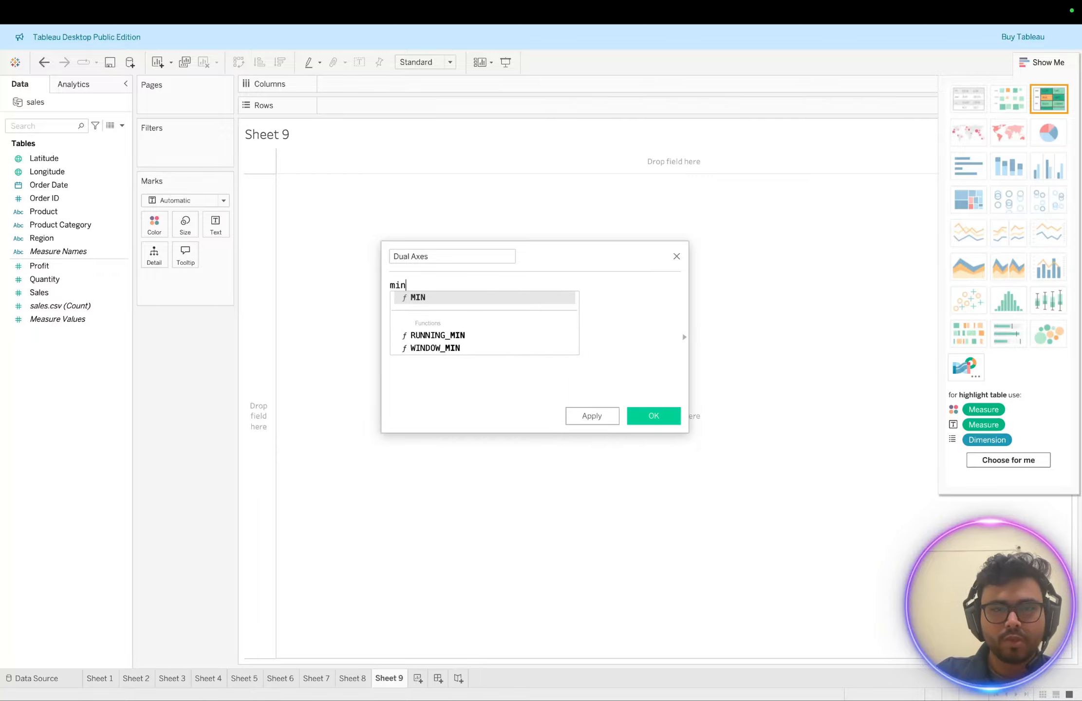
{"action": "double_click", "coordinate": [424, 298]}
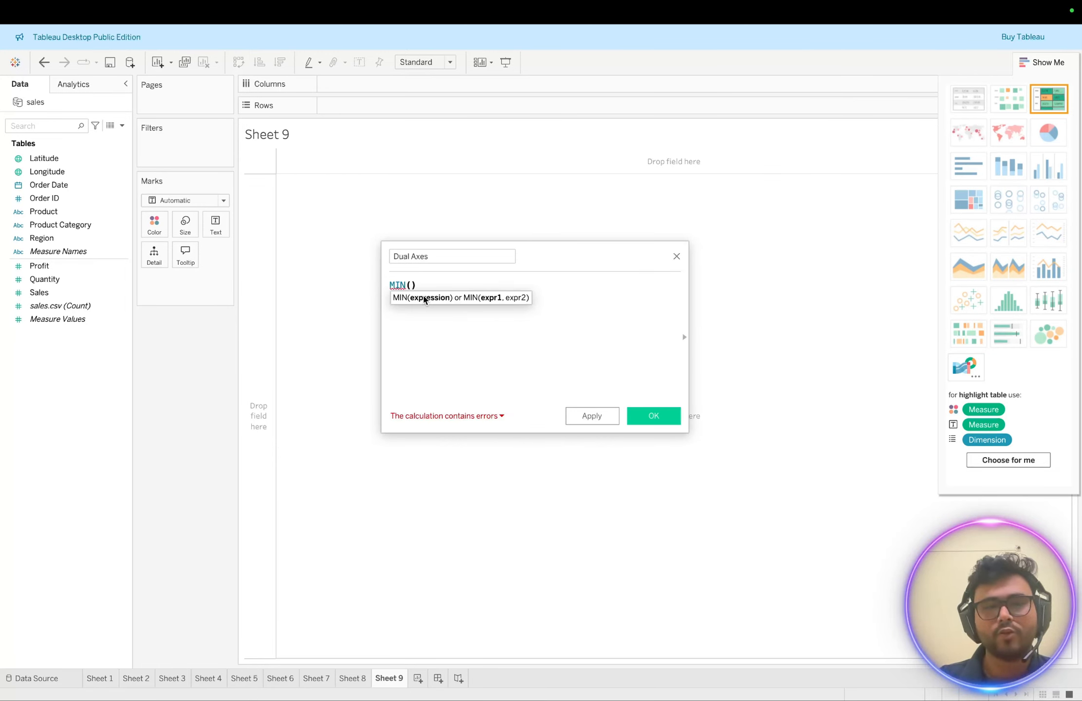
{"action": "type", "text": "0"}
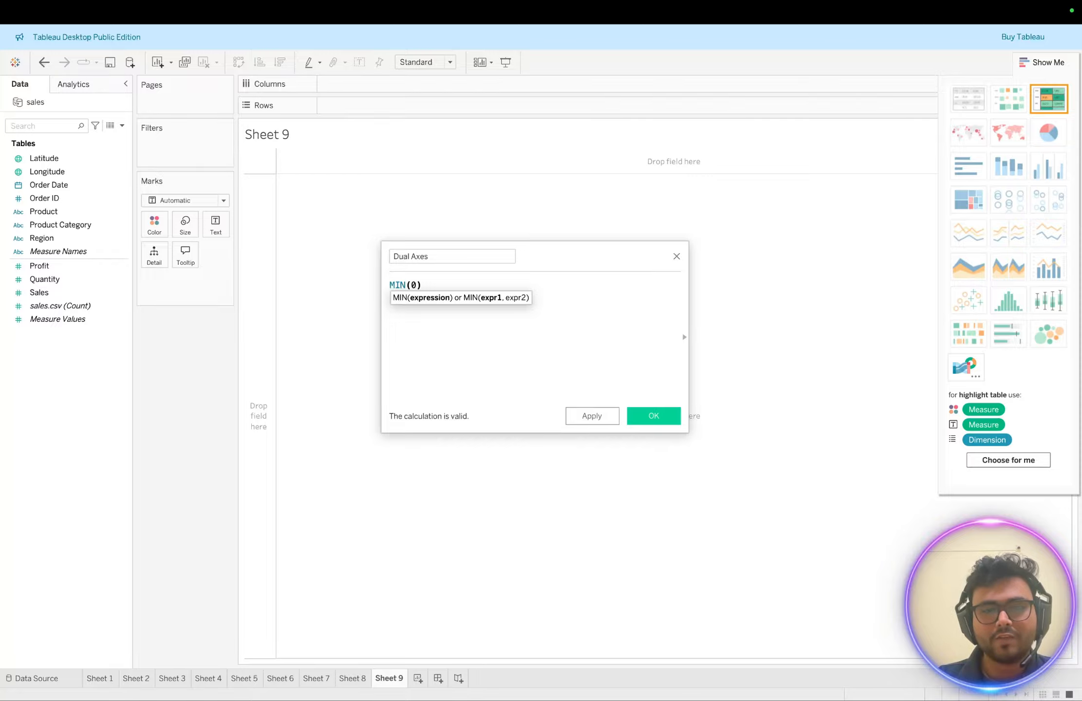
{"action": "key", "text": "BackSpace"}
{"action": "type", "text": "1"}
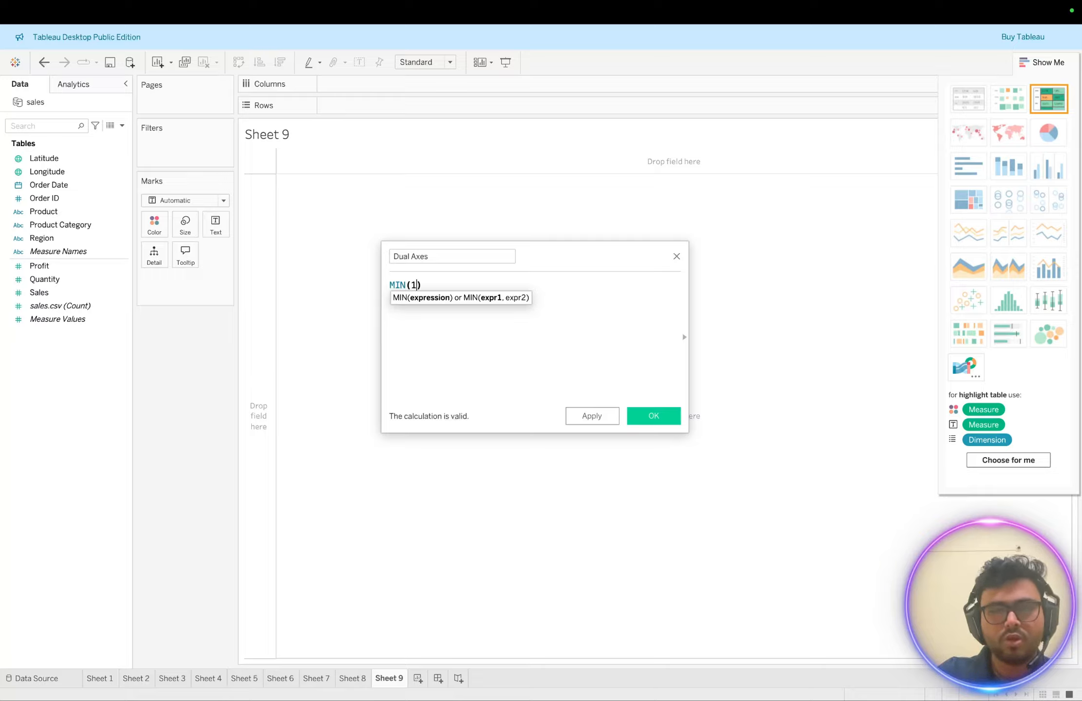
{"action": "key", "text": "BackSpace"}
{"action": "type", "text": "0"}
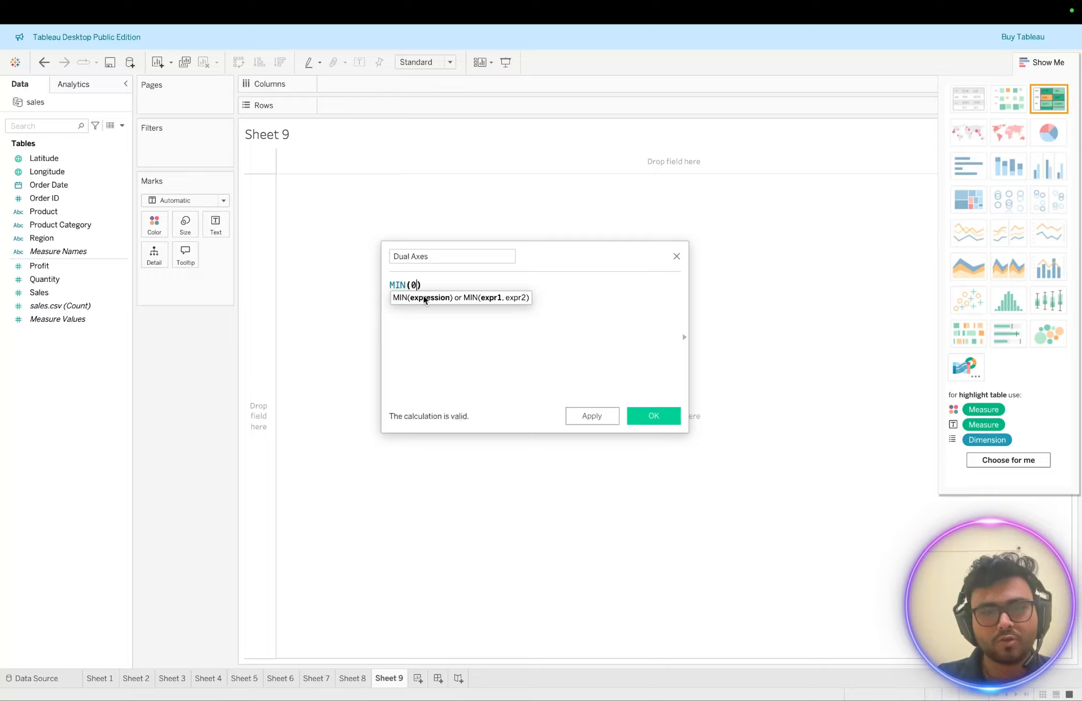
{"action": "left_click", "coordinate": [591, 418]}
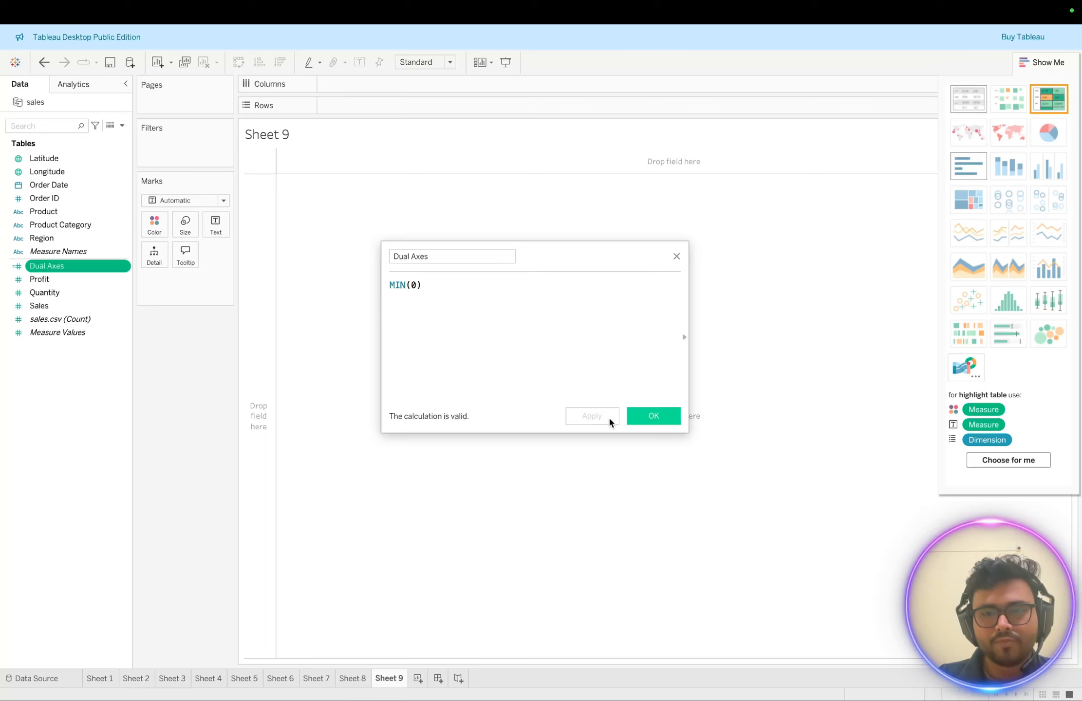
{"action": "left_click", "coordinate": [645, 421]}
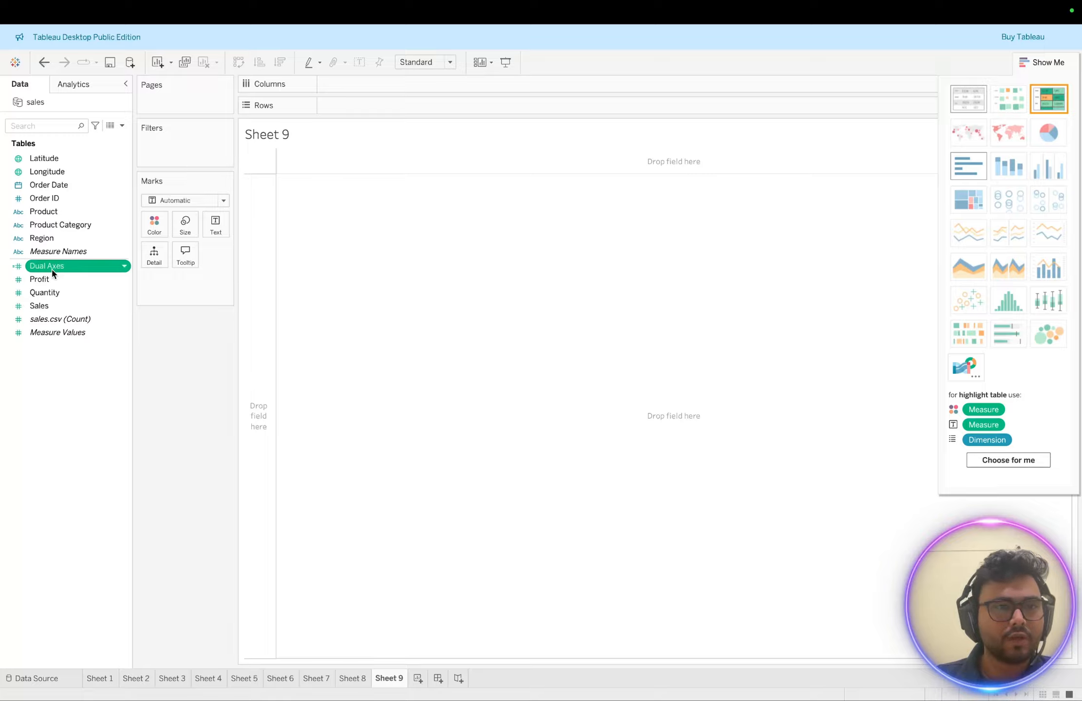
Place the Dual Axes field on rows in Sheet 9 and review its field options without changing any.
{"action": "double_click", "coordinate": [64, 266]}
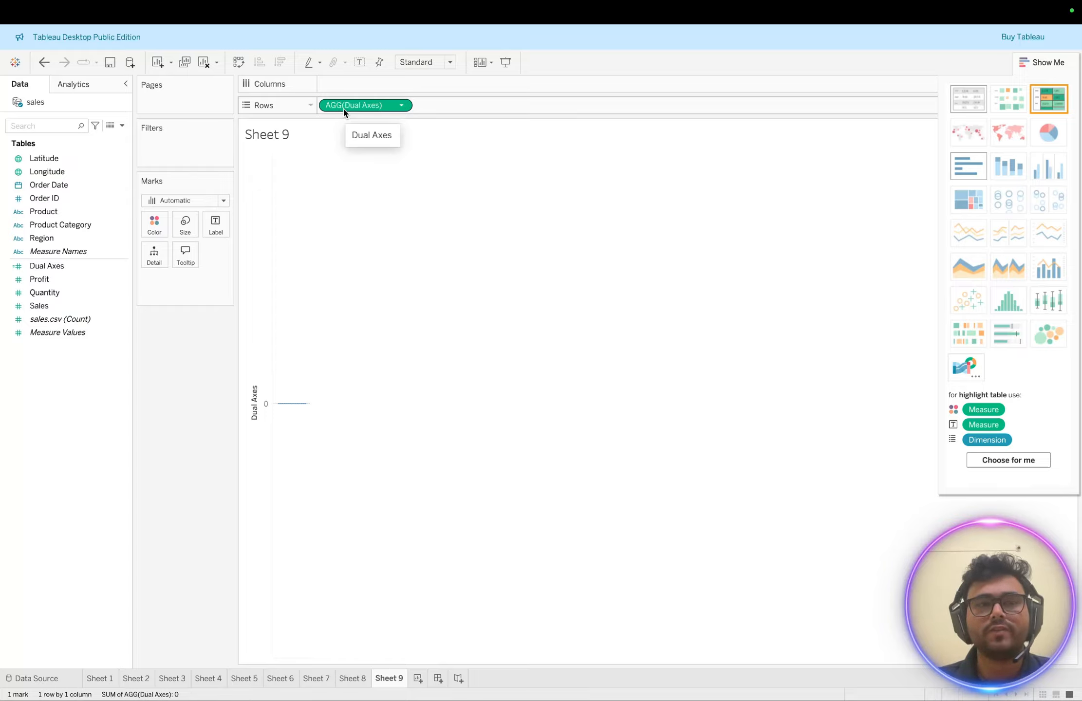
{"action": "left_click", "coordinate": [402, 107]}
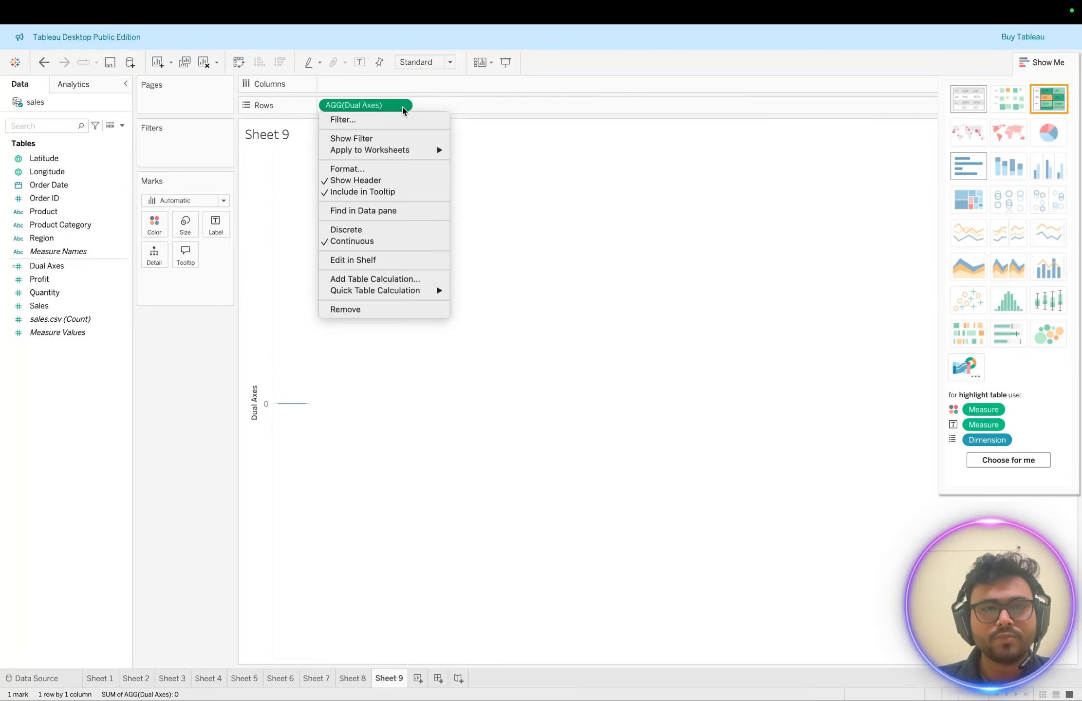
{"action": "mouse_move", "coordinate": [397, 292]}
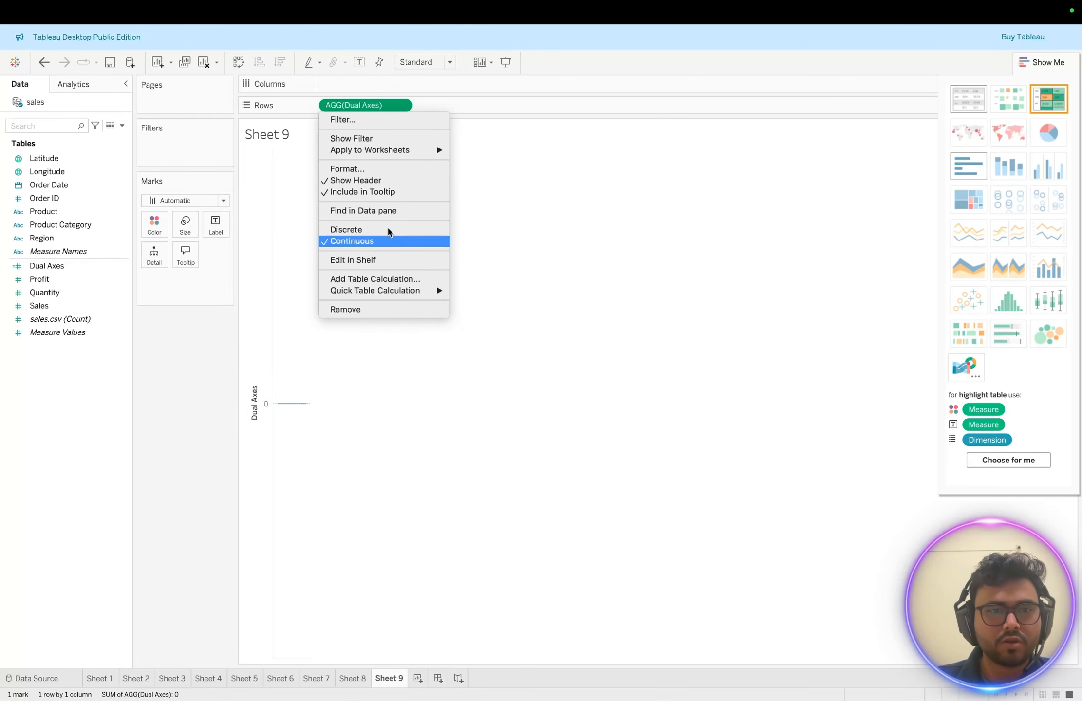
{"action": "left_click", "coordinate": [485, 278]}
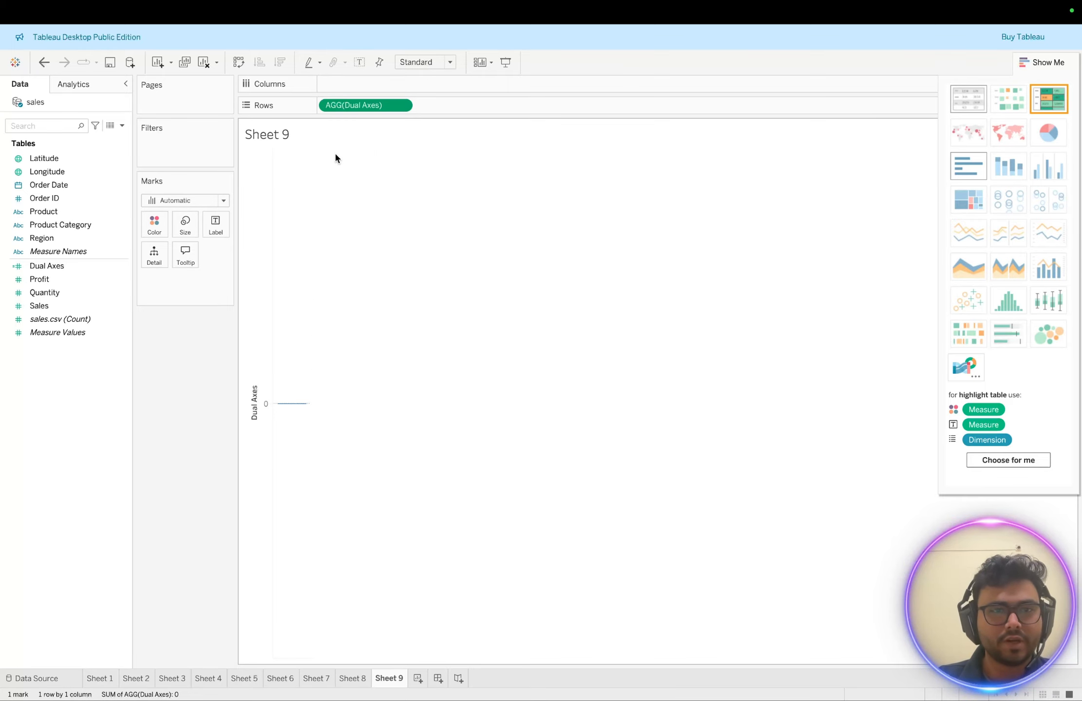
{"action": "mouse_move", "coordinate": [297, 402]}
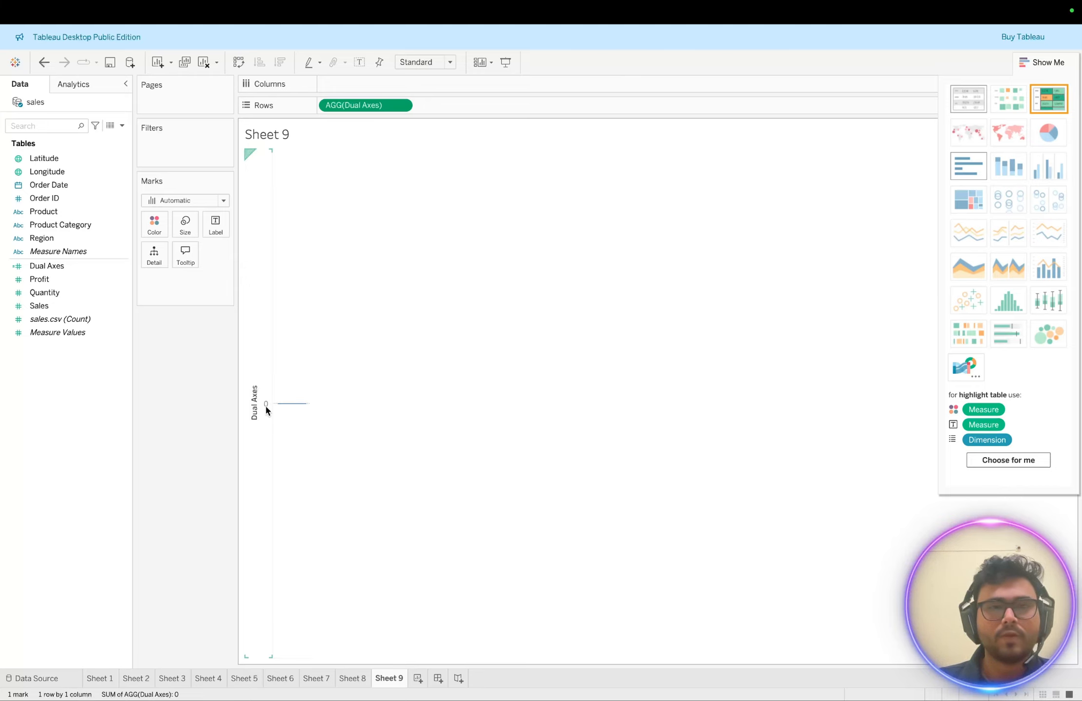
Fit Sheet 9 to Entire View and add a second Dual Axes field after the first one on rows.
{"action": "left_click", "coordinate": [450, 63]}
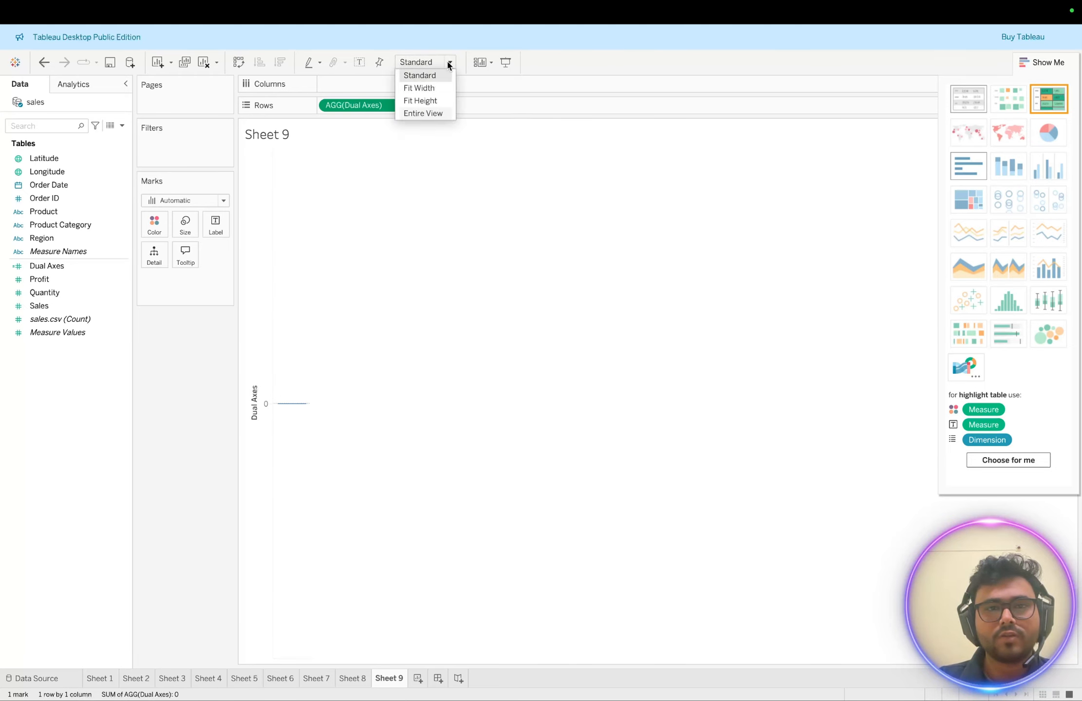
{"action": "left_click", "coordinate": [428, 113]}
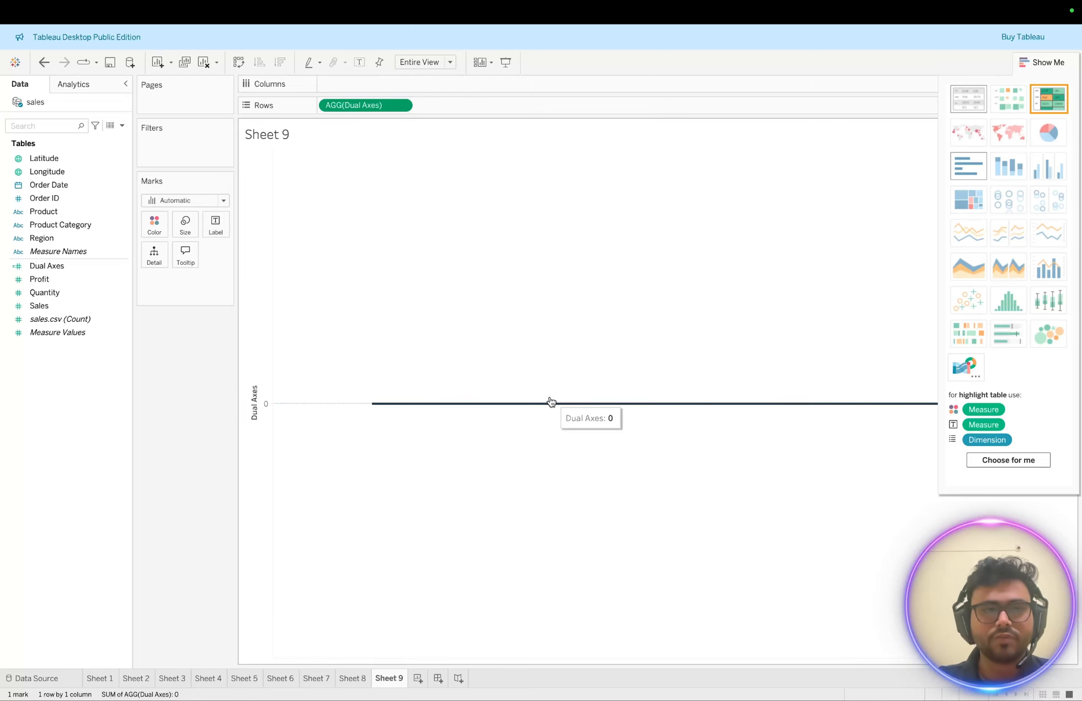
{"action": "double_click", "coordinate": [48, 270]}
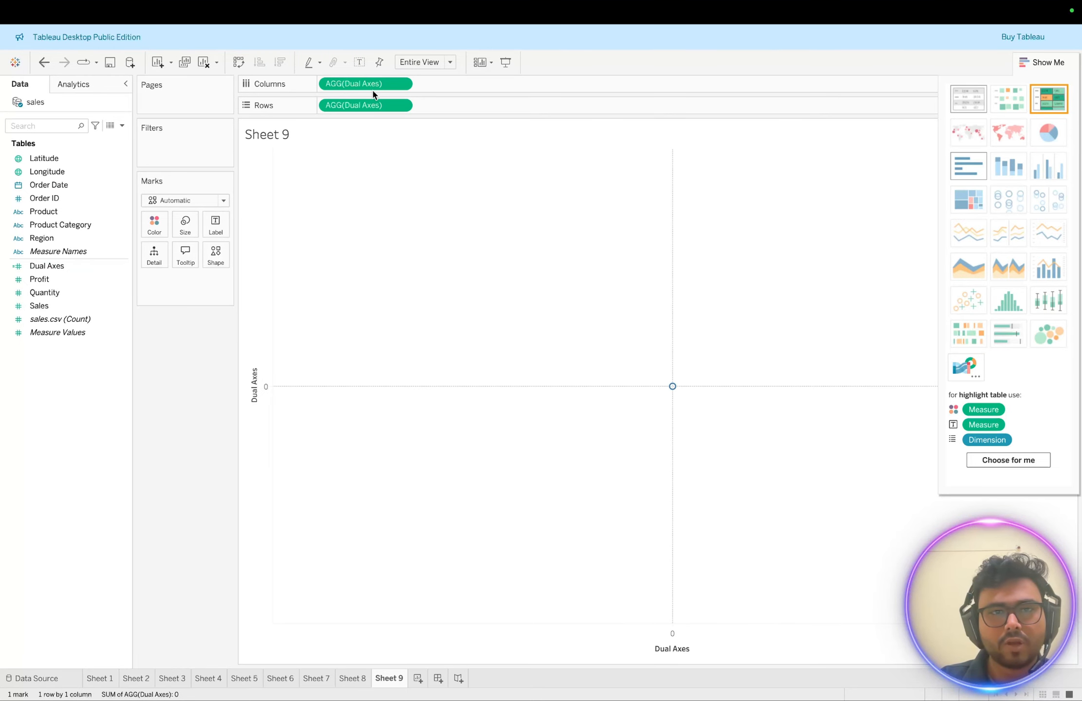
{"action": "left_click_drag", "start_coordinate": [352, 86], "coordinate": [462, 106]}
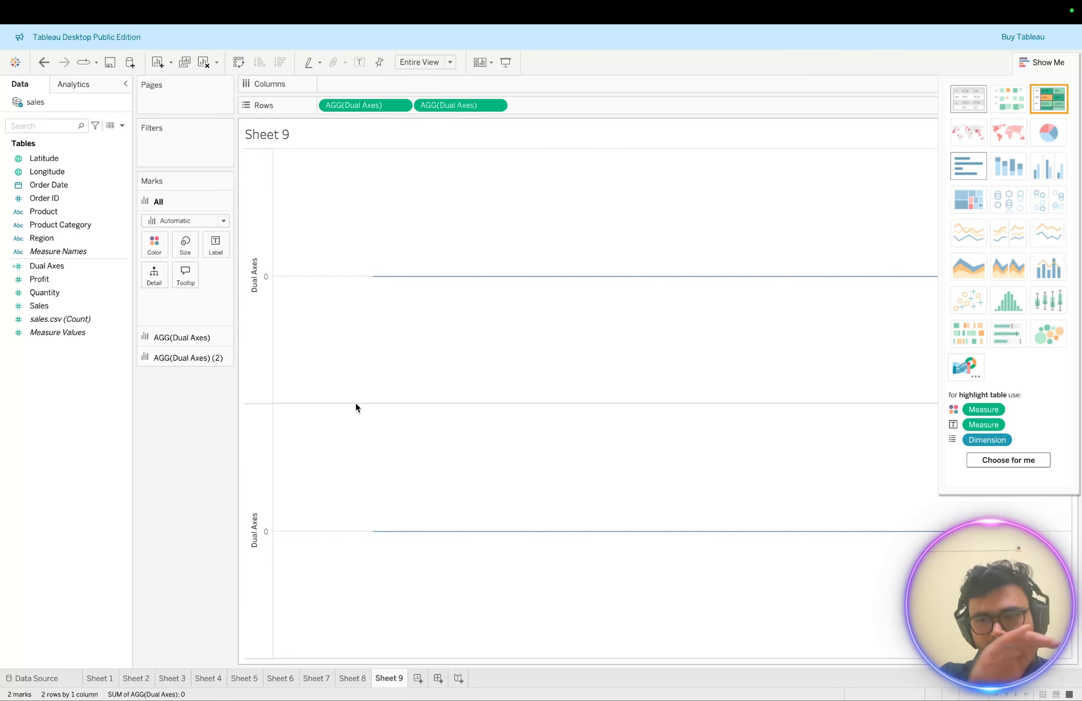
{"action": "left_click_drag", "start_coordinate": [1051, 63], "coordinate": [947, 98]}
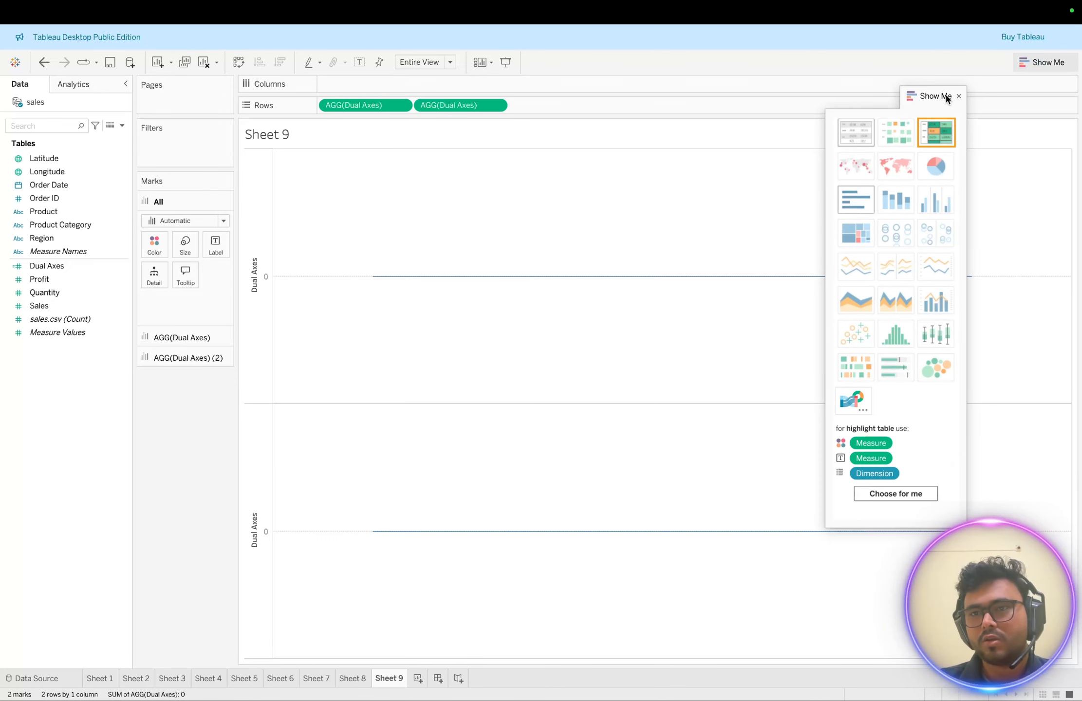
{"action": "left_click", "coordinate": [958, 96]}
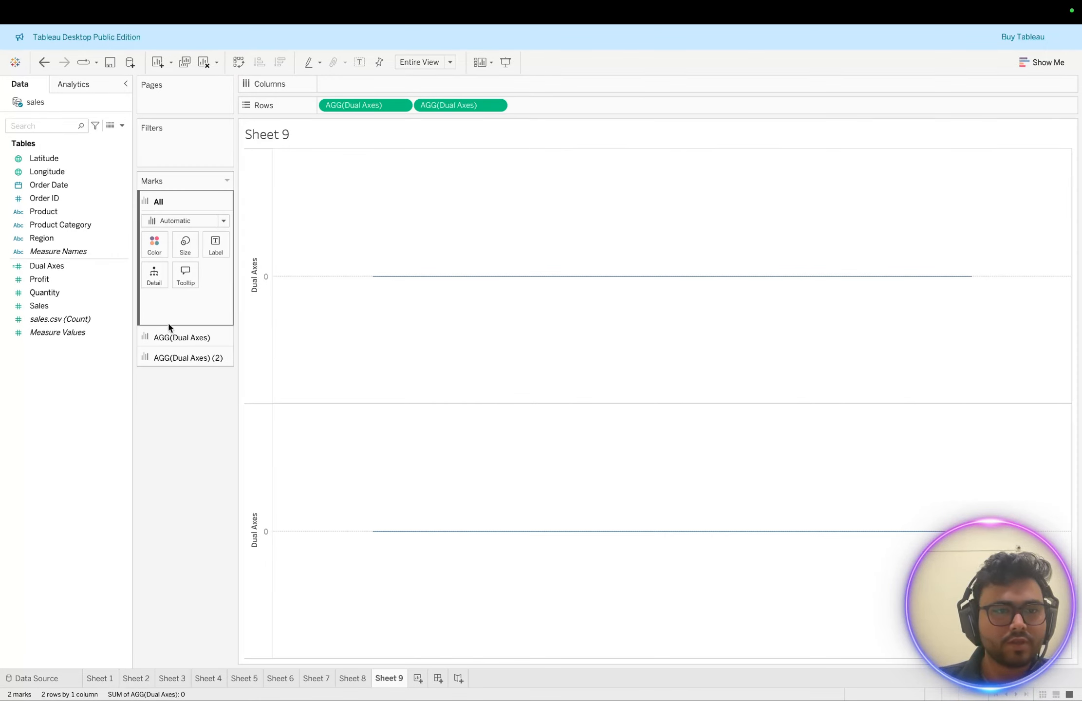
Compare the marks settings for All and for each of the two Dual Axes fields, ending on the first one.
{"action": "left_click", "coordinate": [171, 337]}
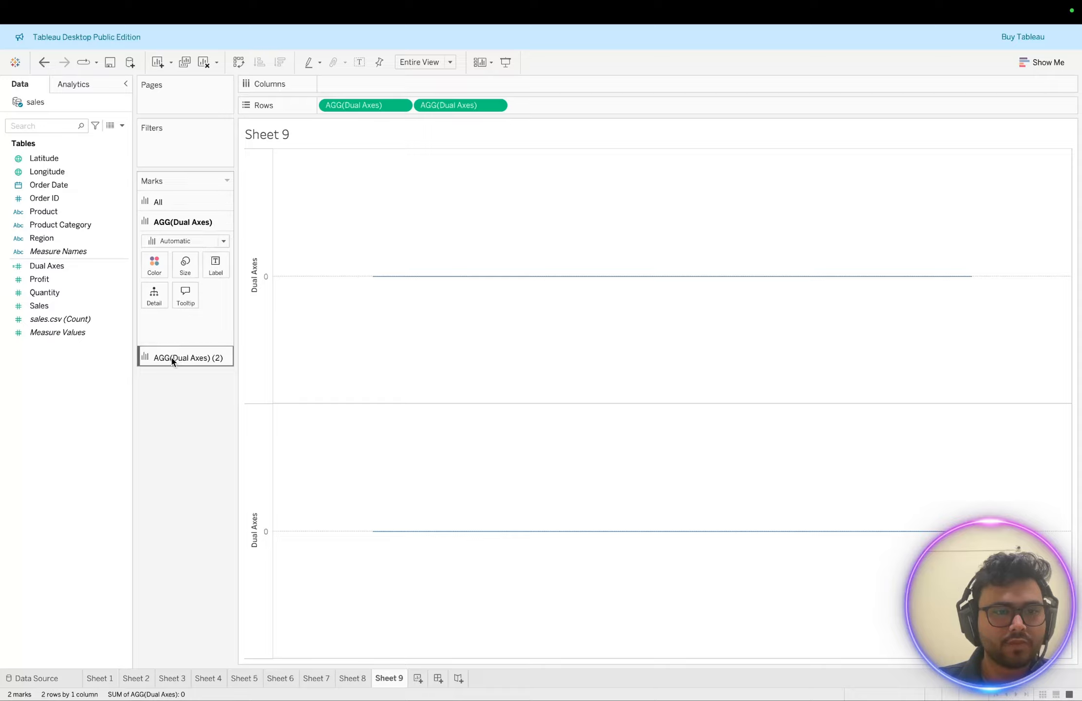
{"action": "left_click", "coordinate": [177, 357]}
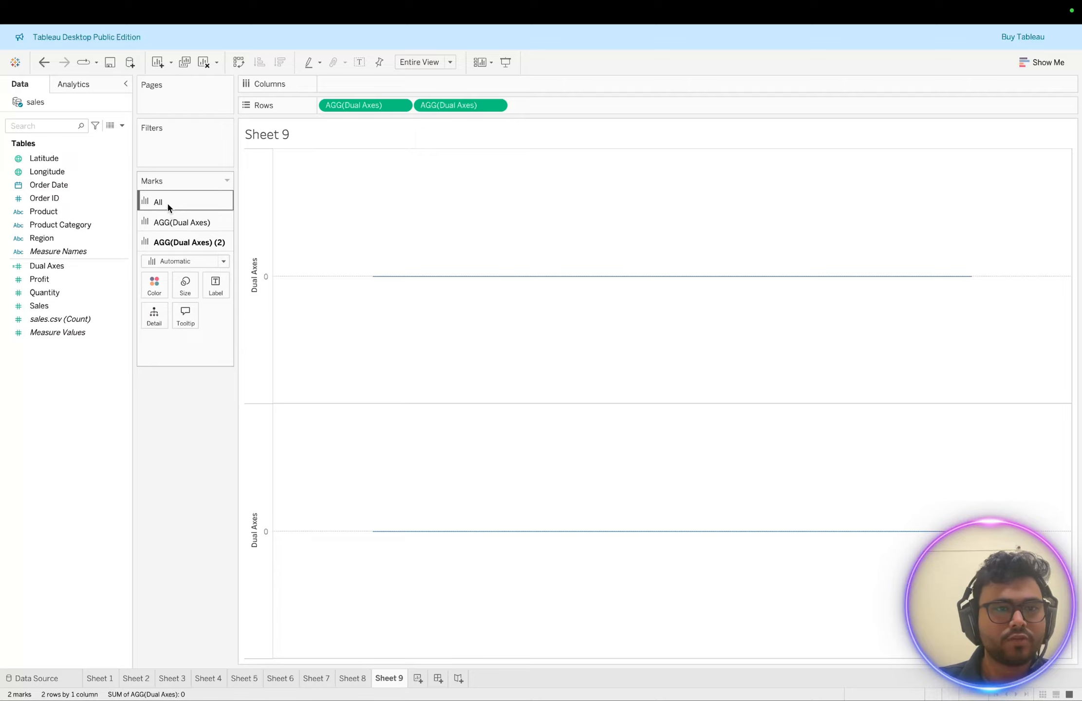
{"action": "left_click", "coordinate": [167, 202]}
{"action": "left_click", "coordinate": [171, 336]}
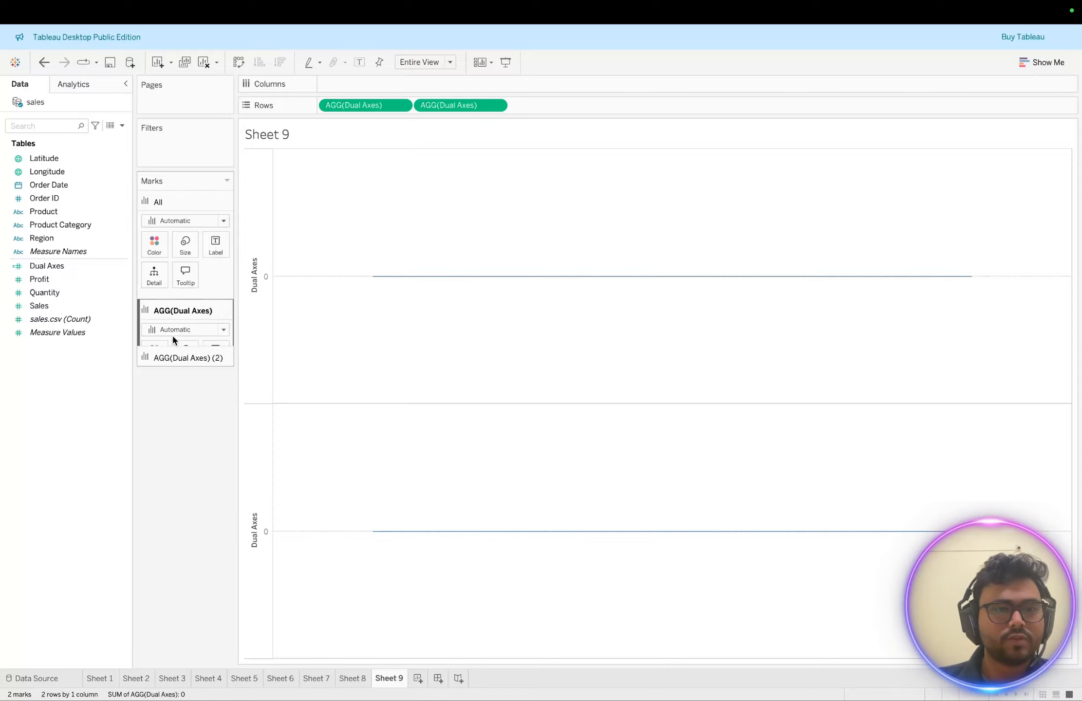
{"action": "left_click", "coordinate": [169, 357]}
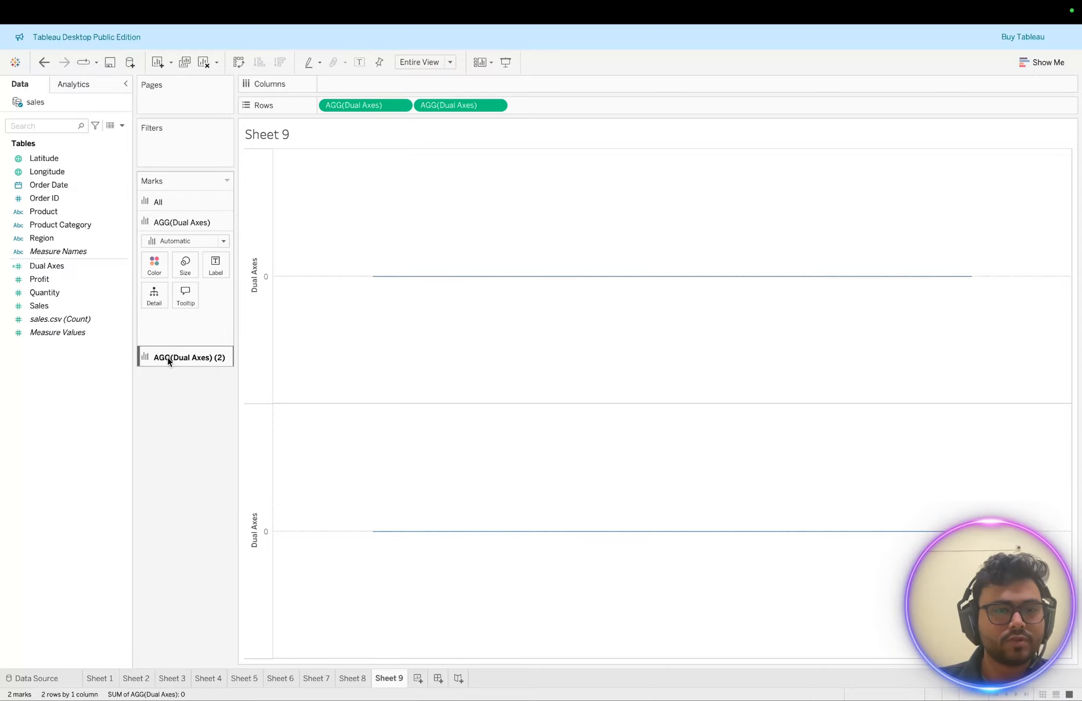
{"action": "left_click", "coordinate": [180, 202]}
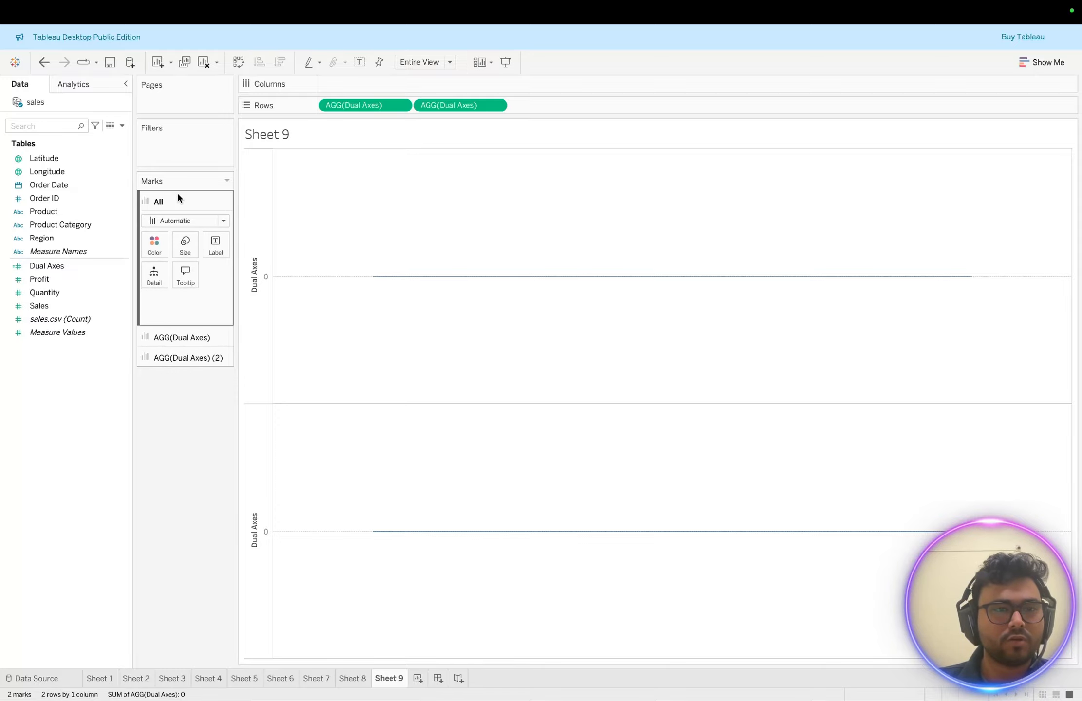
{"action": "left_click", "coordinate": [167, 336]}
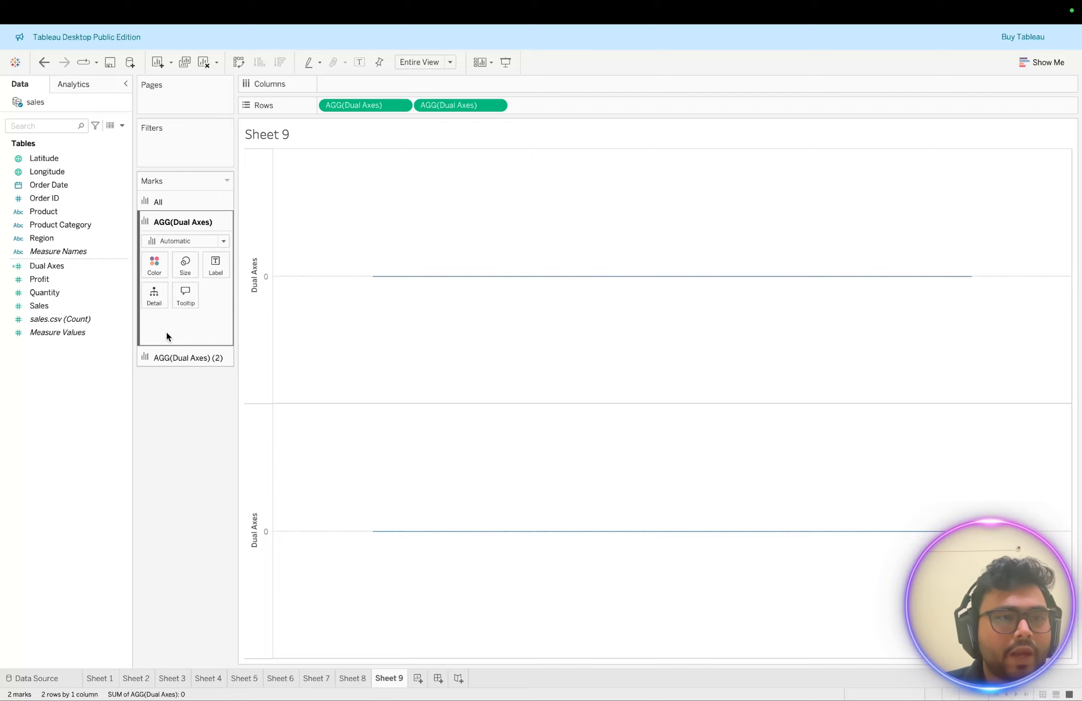
{"action": "left_click", "coordinate": [49, 225]}
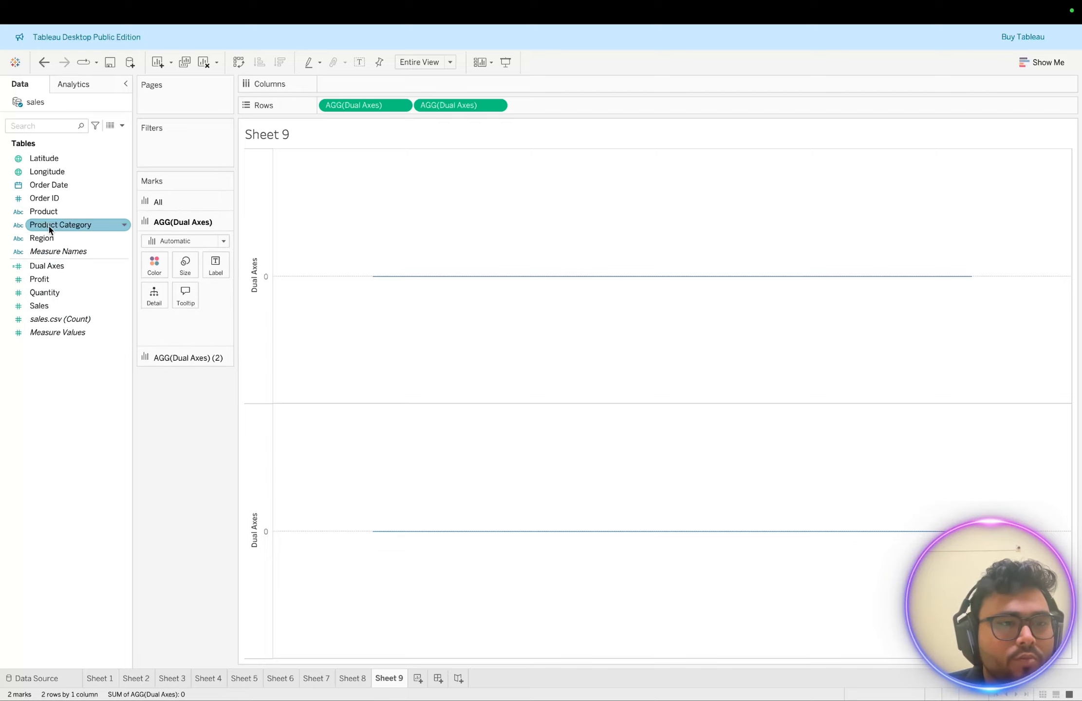
{"action": "double_click", "coordinate": [49, 226]}
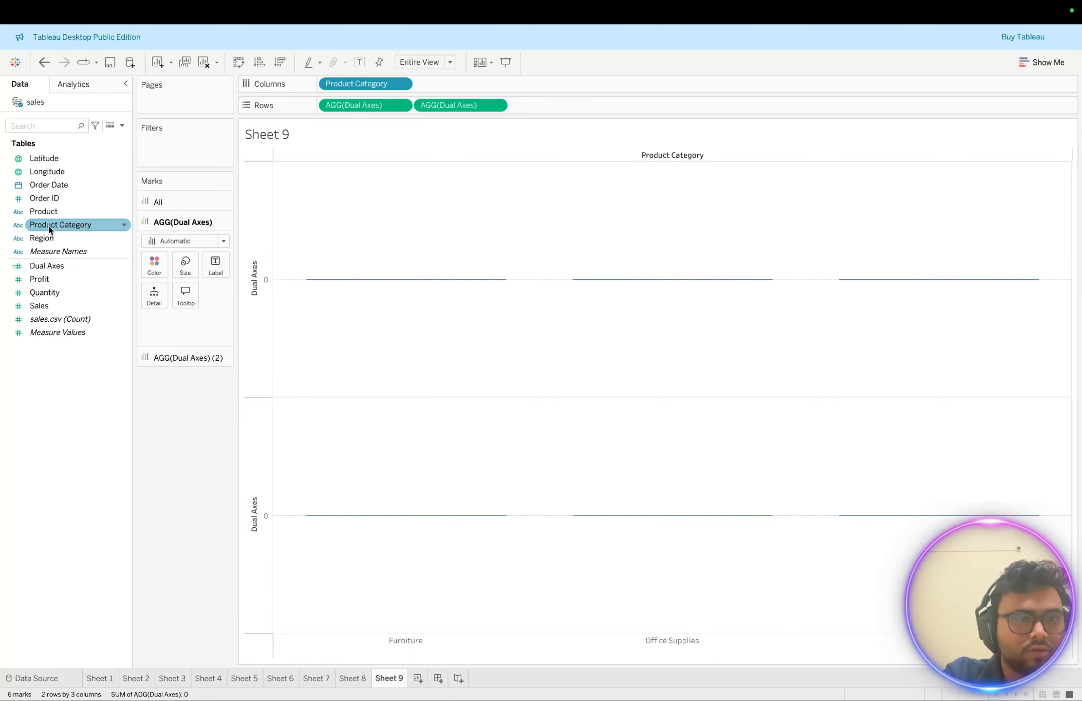
{"action": "key", "text": "ctrl+z"}
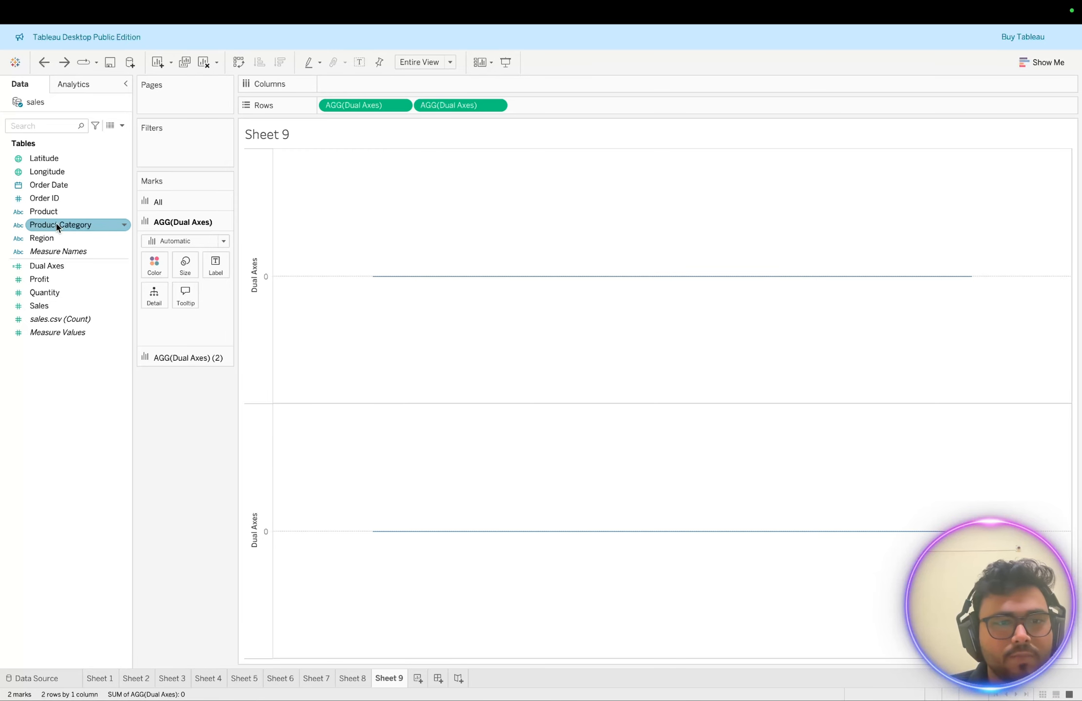
{"action": "left_click", "coordinate": [443, 278]}
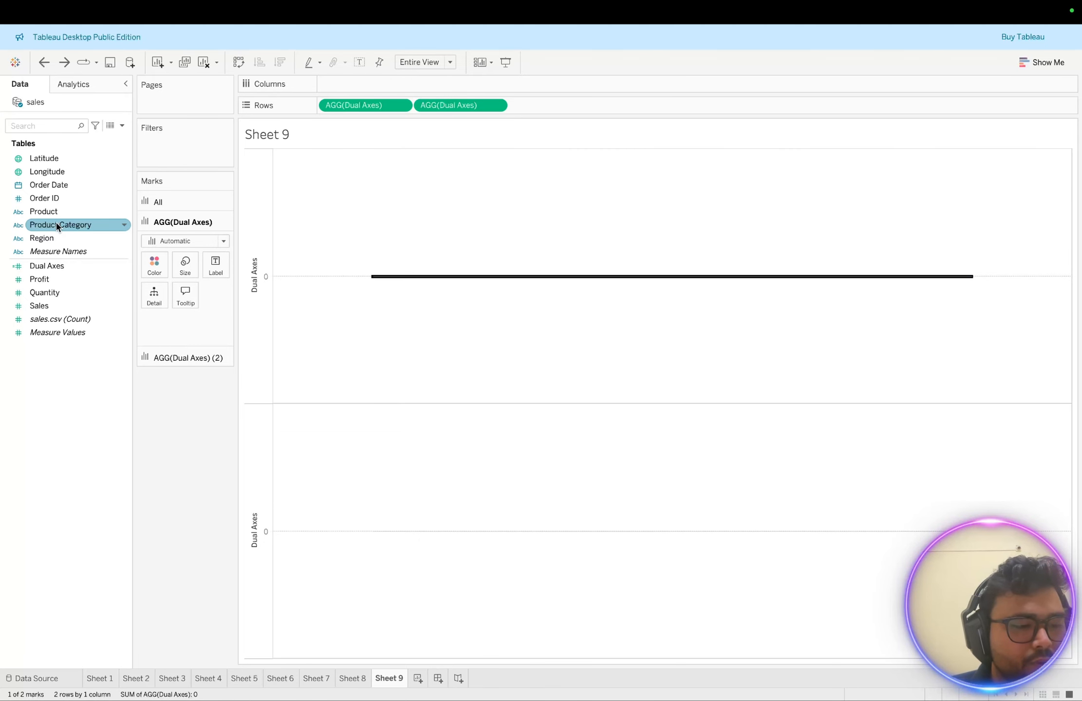
{"action": "left_click_drag", "start_coordinate": [56, 226], "coordinate": [75, 227]}
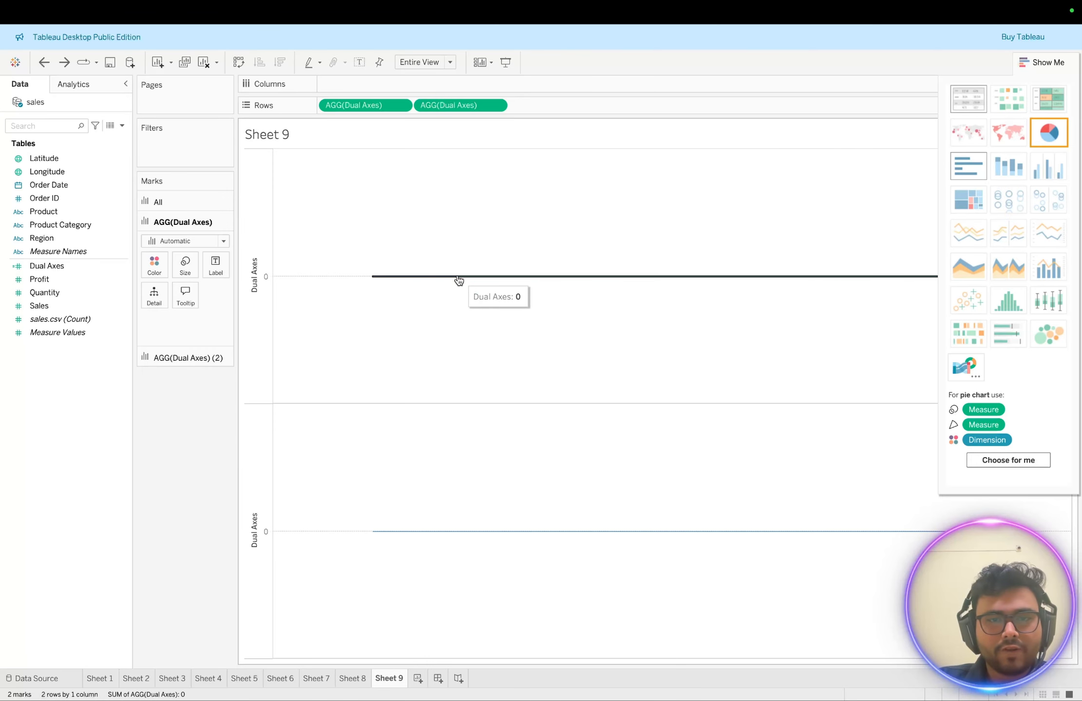
Change the mark type of the first Dual Axes field to Pie.
{"action": "left_click", "coordinate": [459, 280]}
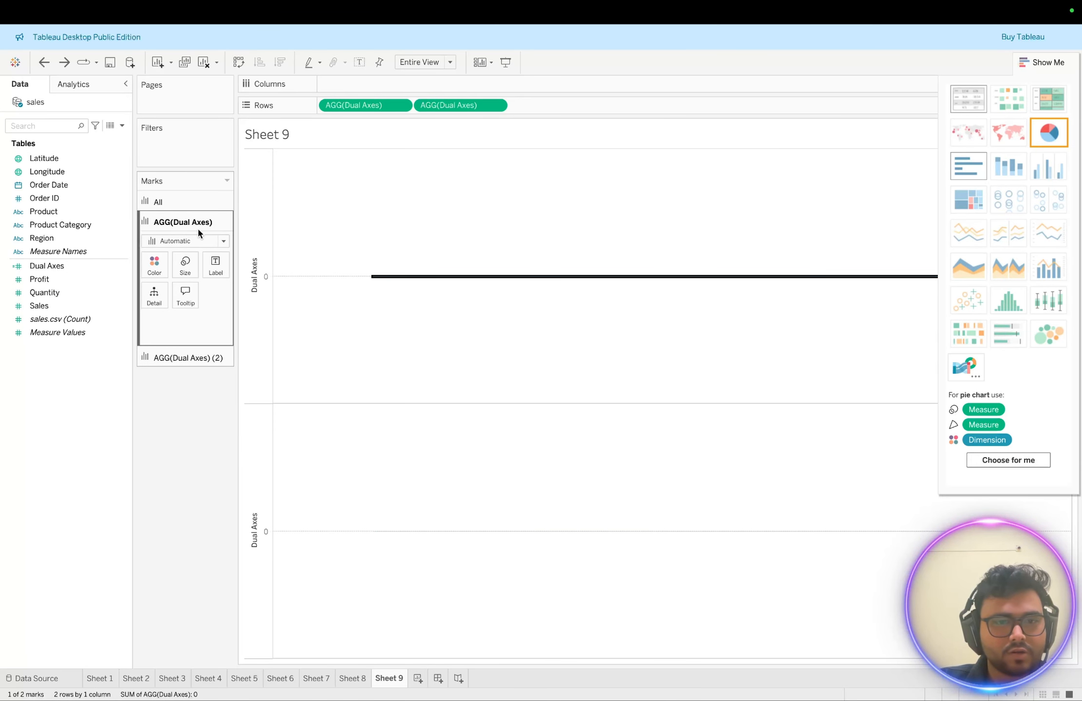
{"action": "left_click", "coordinate": [224, 242]}
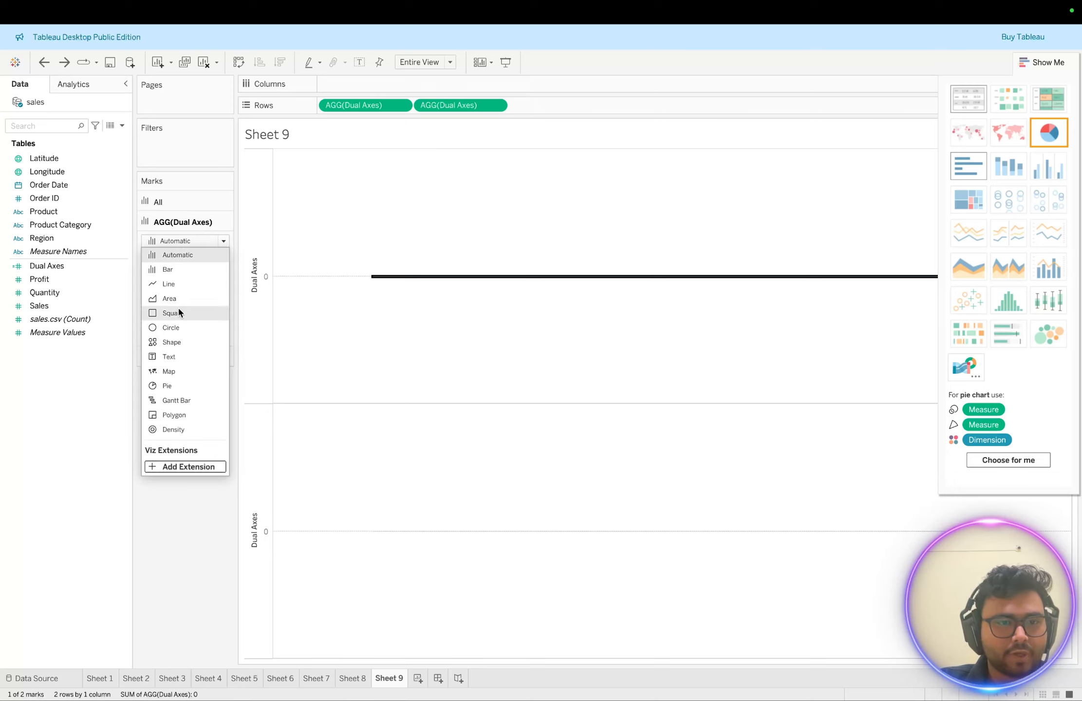
{"action": "left_click", "coordinate": [167, 387]}
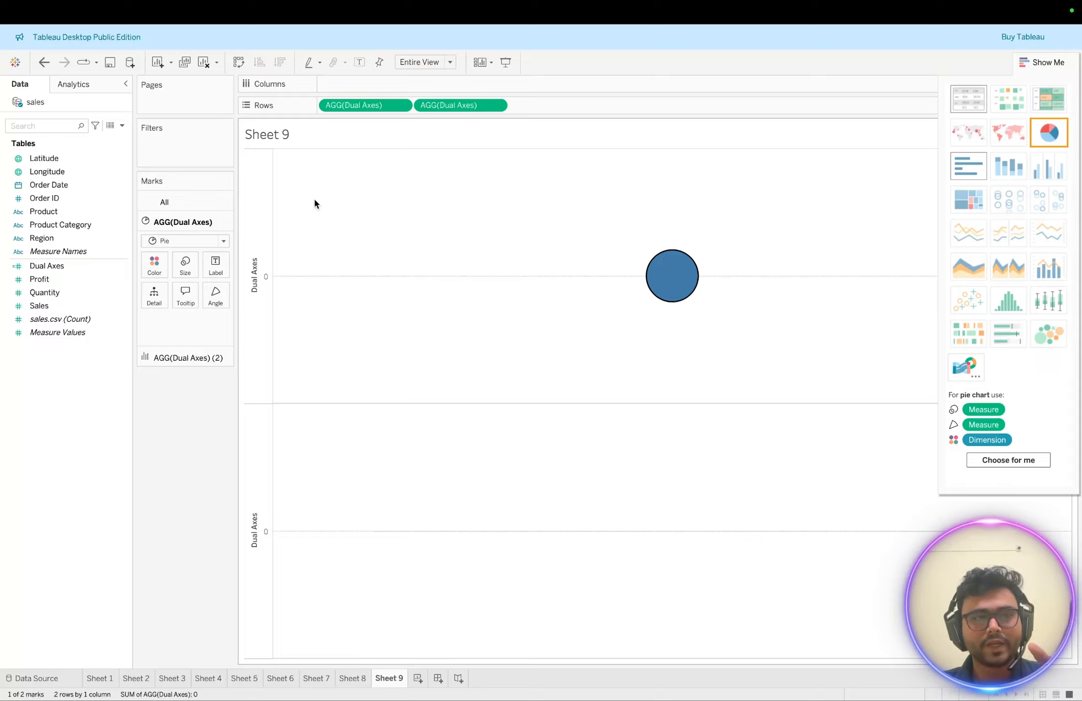
Colour the pie by Product Category and assign Sales to its slice angle.
{"action": "left_click", "coordinate": [43, 225]}
{"action": "left_click_drag", "start_coordinate": [43, 226], "coordinate": [154, 273]}
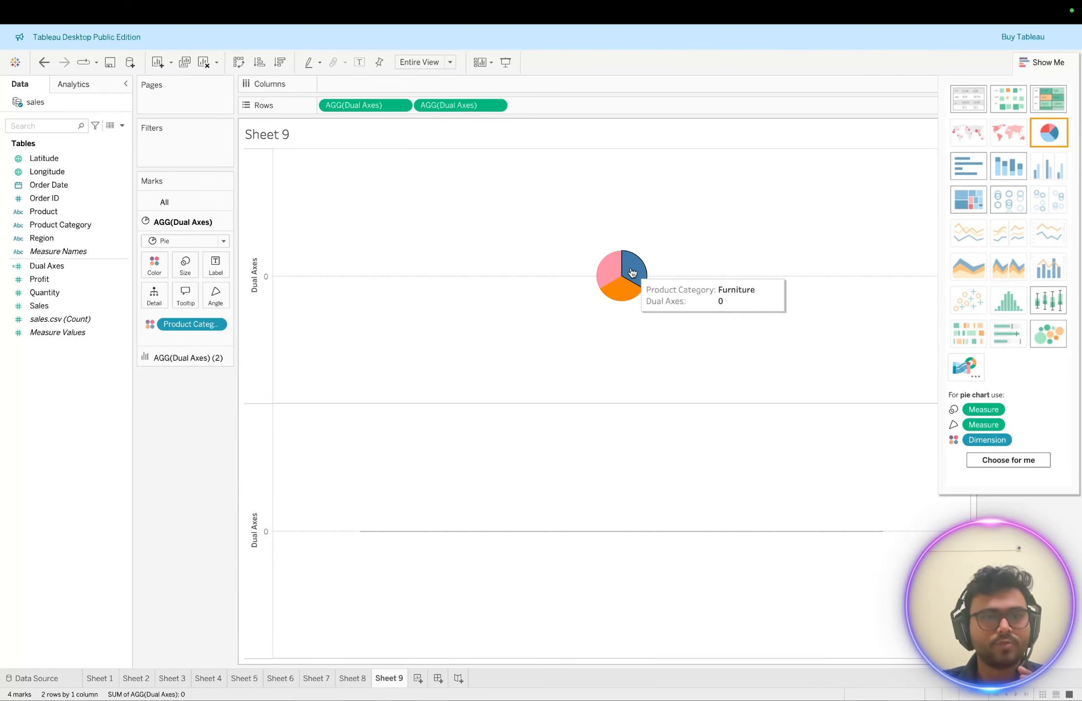
{"action": "left_click", "coordinate": [42, 306]}
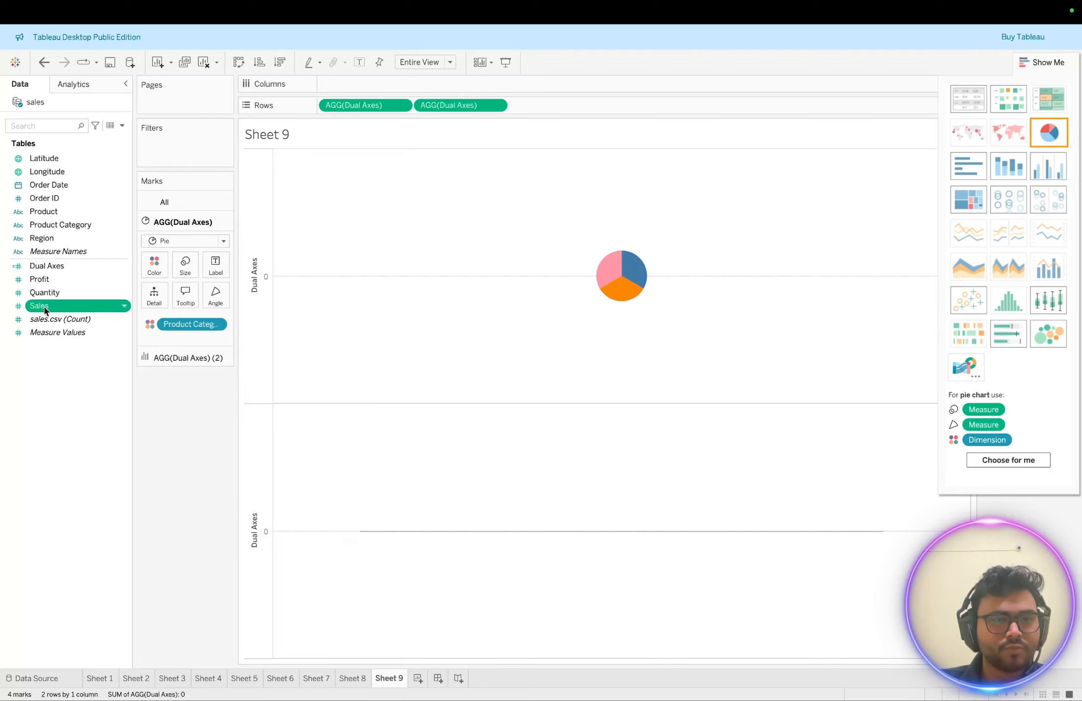
{"action": "left_click_drag", "start_coordinate": [44, 311], "coordinate": [217, 296]}
Label the pie slices with Product Category and Sales.
{"action": "mouse_move", "coordinate": [633, 283]}
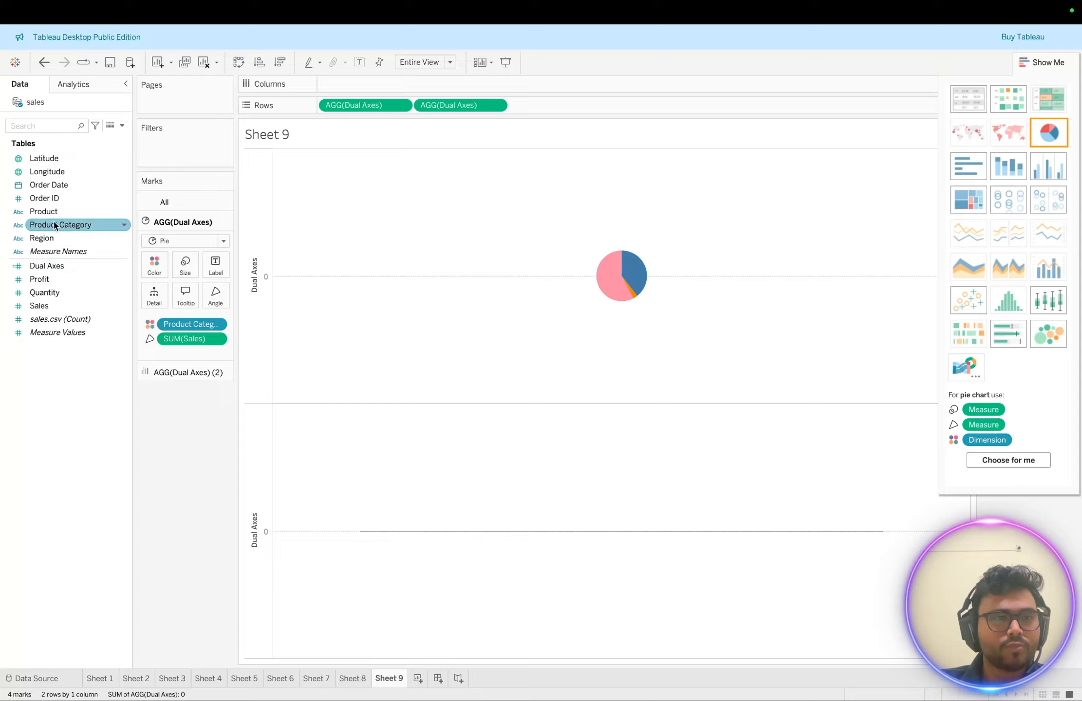
{"action": "left_click_drag", "start_coordinate": [58, 225], "coordinate": [212, 264]}
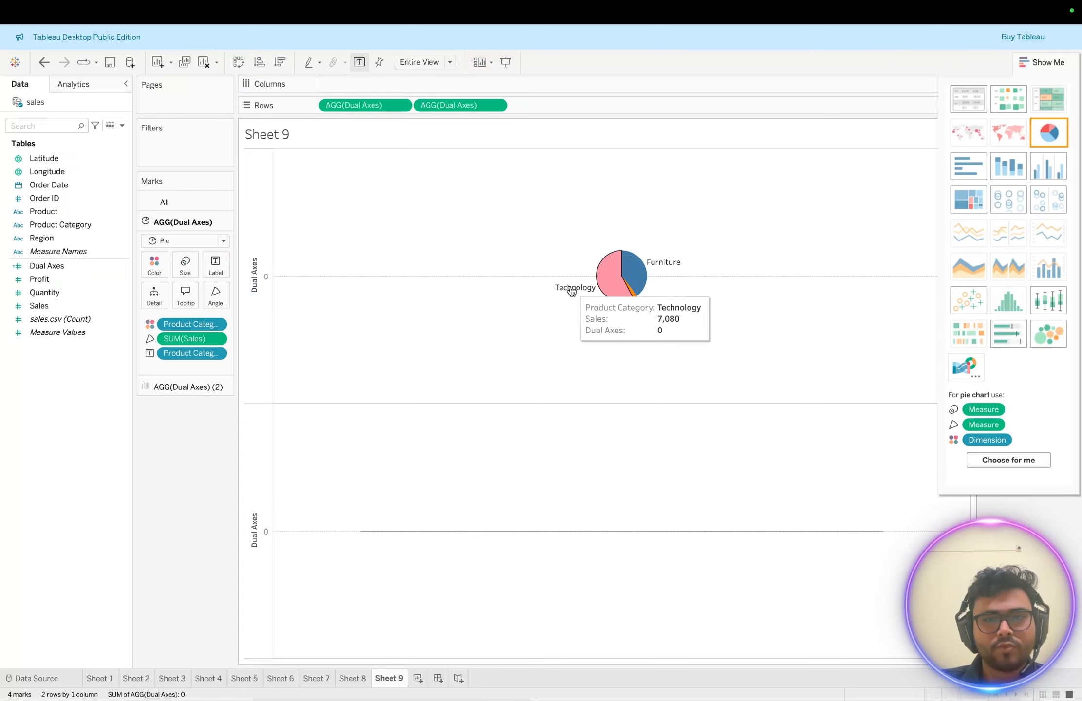
{"action": "left_click_drag", "start_coordinate": [40, 306], "coordinate": [215, 265]}
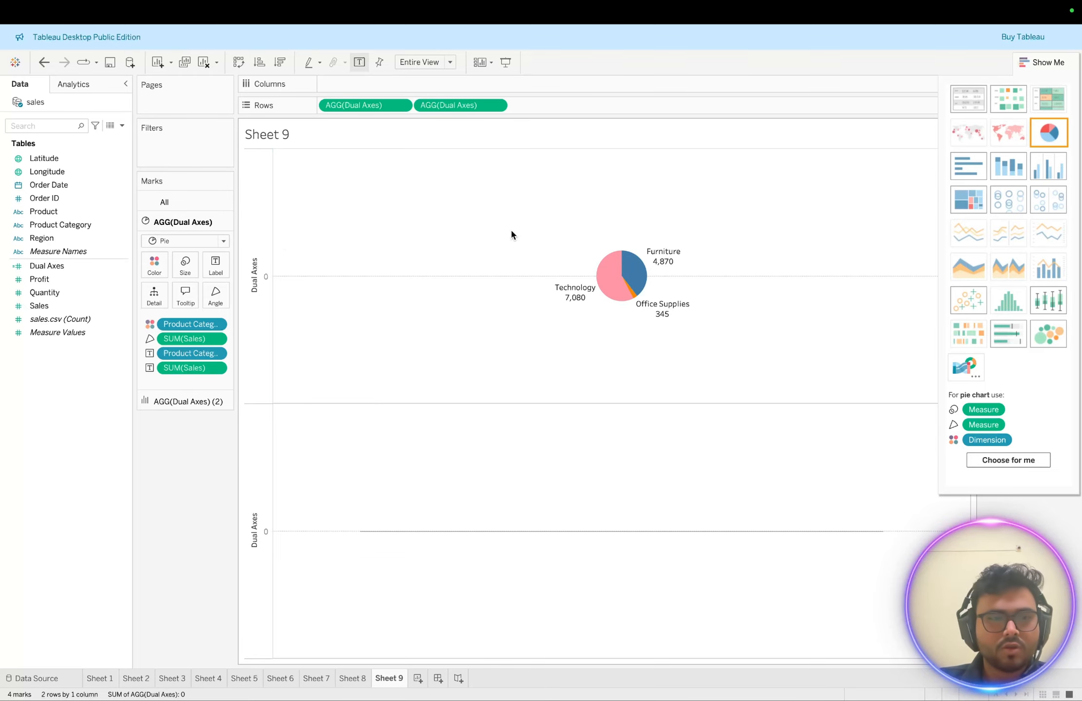
Change the mark type of the second Dual Axes field to Circle.
{"action": "left_click", "coordinate": [425, 531]}
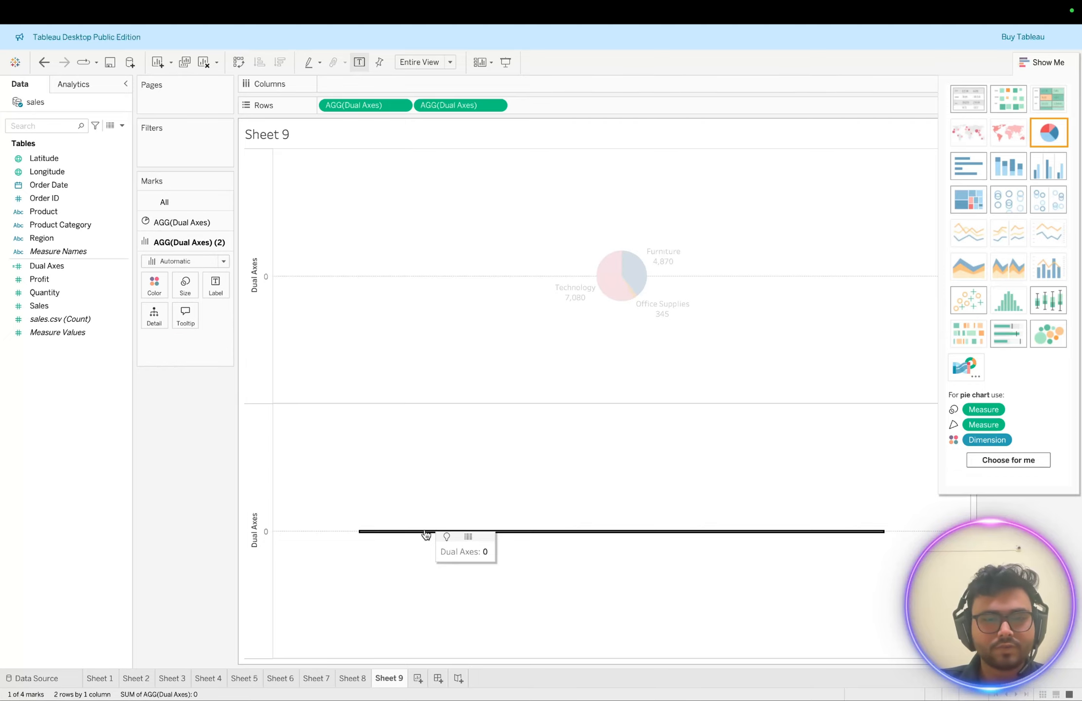
{"action": "left_click", "coordinate": [223, 263]}
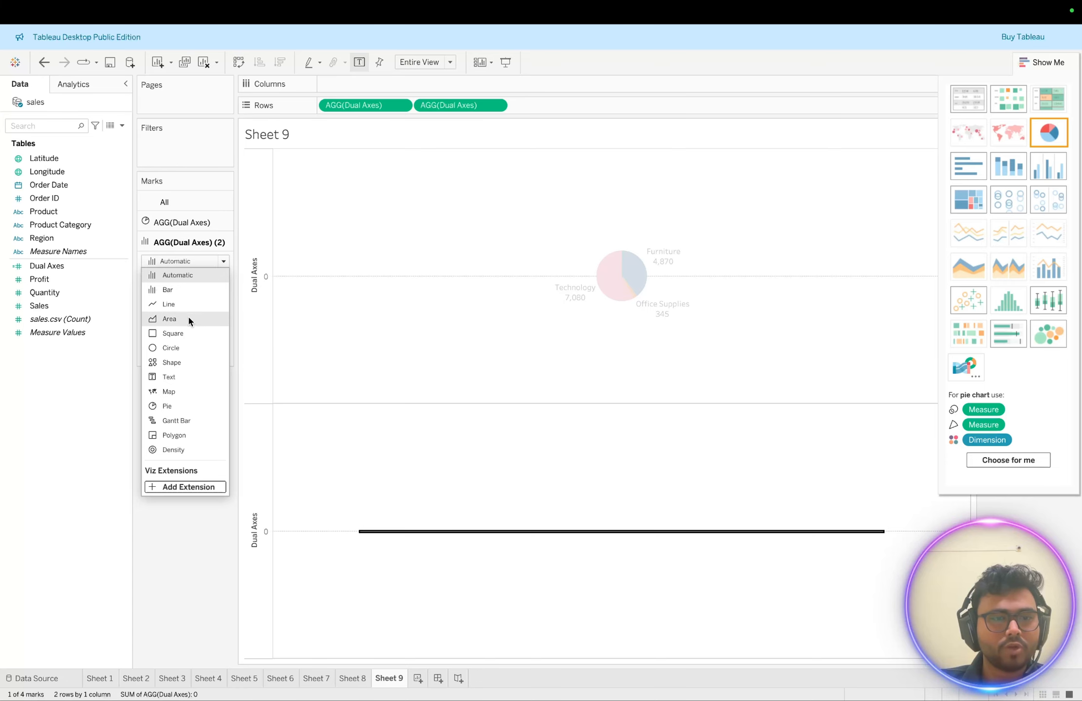
{"action": "left_click", "coordinate": [172, 347]}
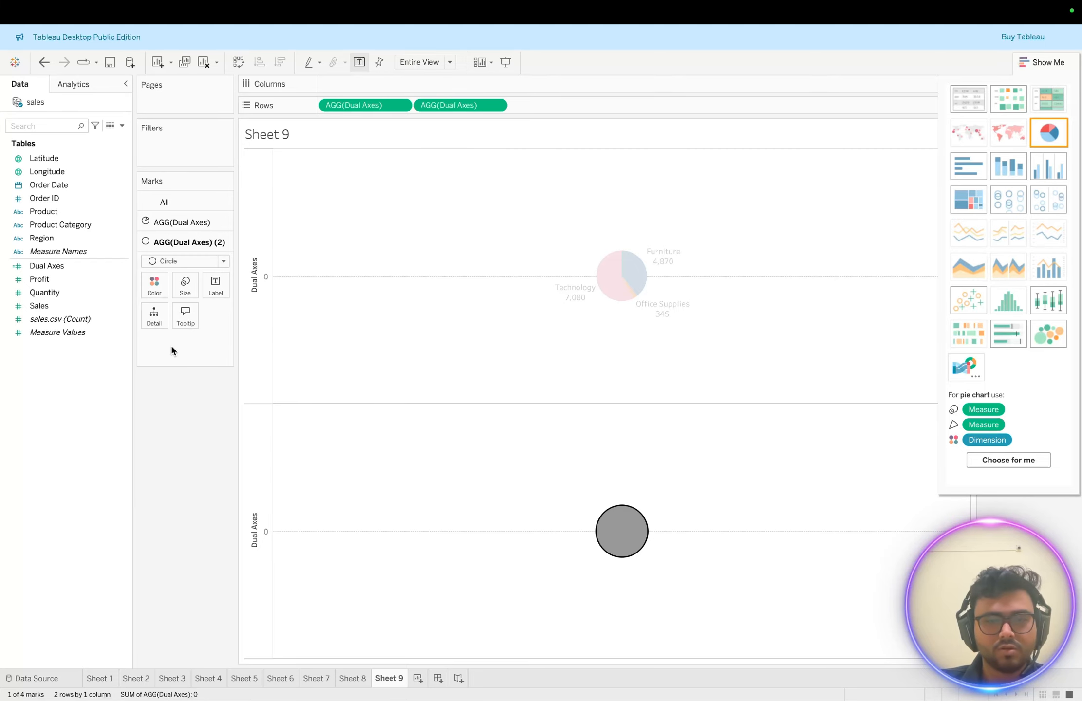
{"action": "mouse_move", "coordinate": [633, 522]}
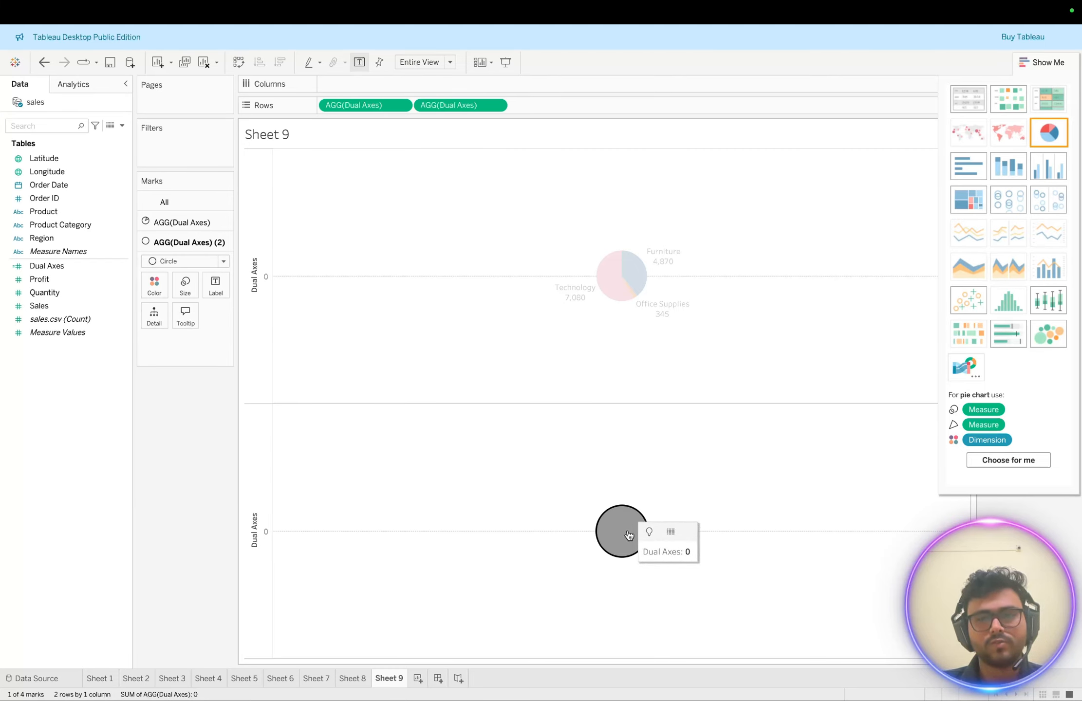
{"action": "left_click", "coordinate": [621, 343]}
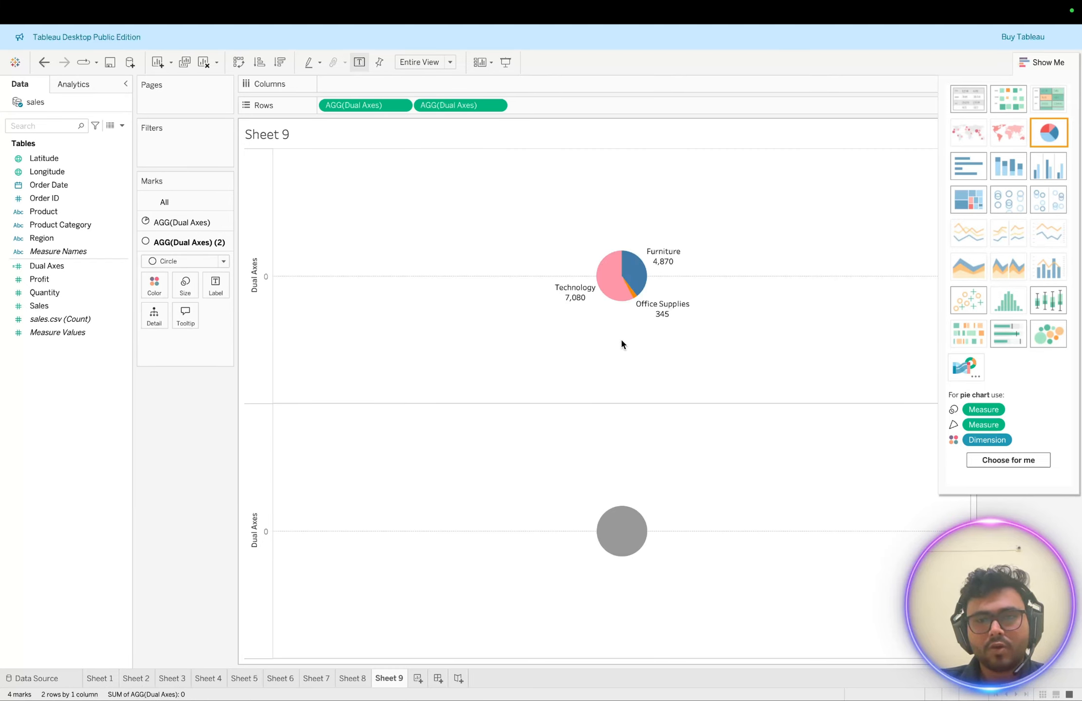
{"action": "mouse_move", "coordinate": [626, 528]}
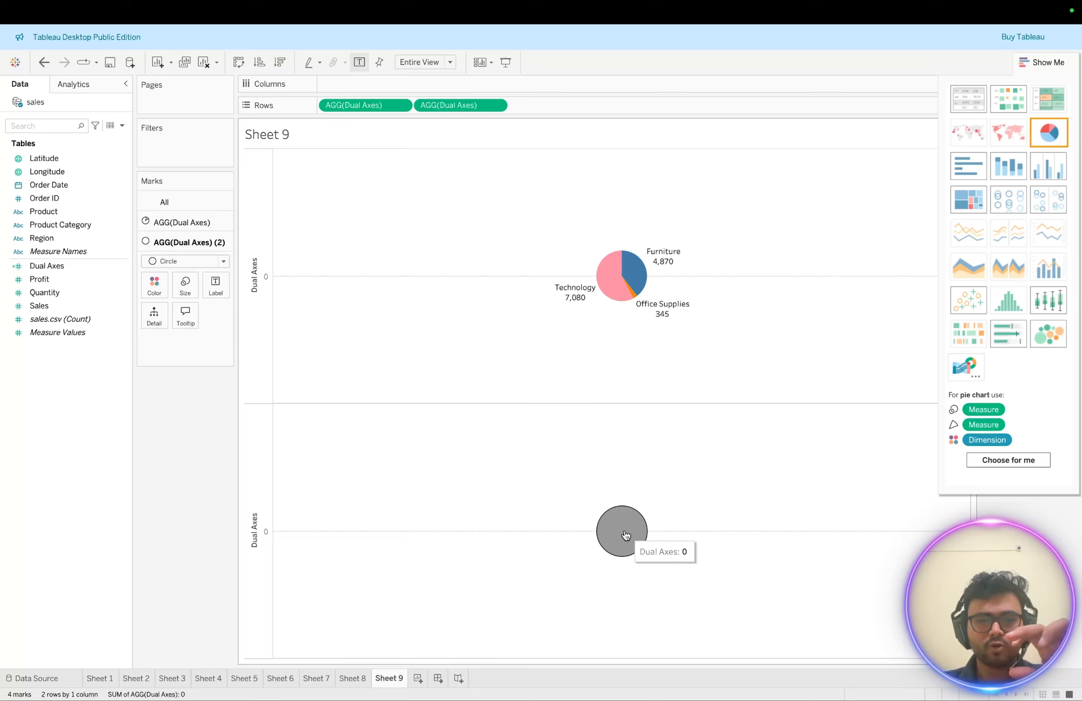
{"action": "mouse_move", "coordinate": [617, 262]}
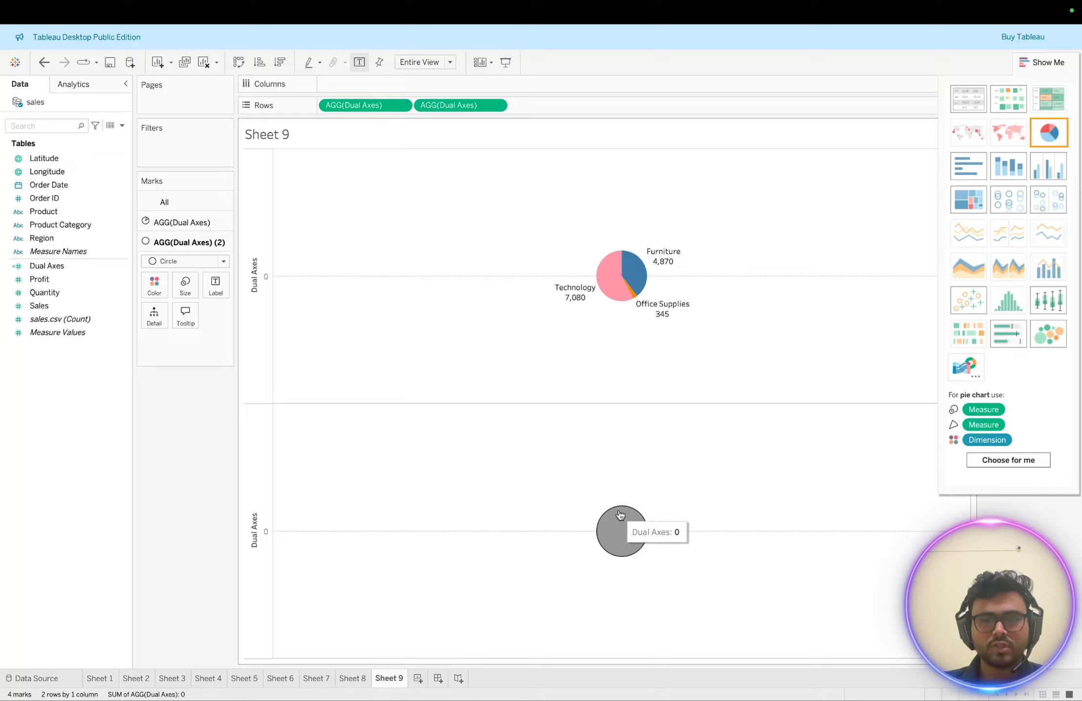
Shrink the circle mark of the second Dual Axes field to about two thirds of the pie's diameter.
{"action": "left_click", "coordinate": [628, 547]}
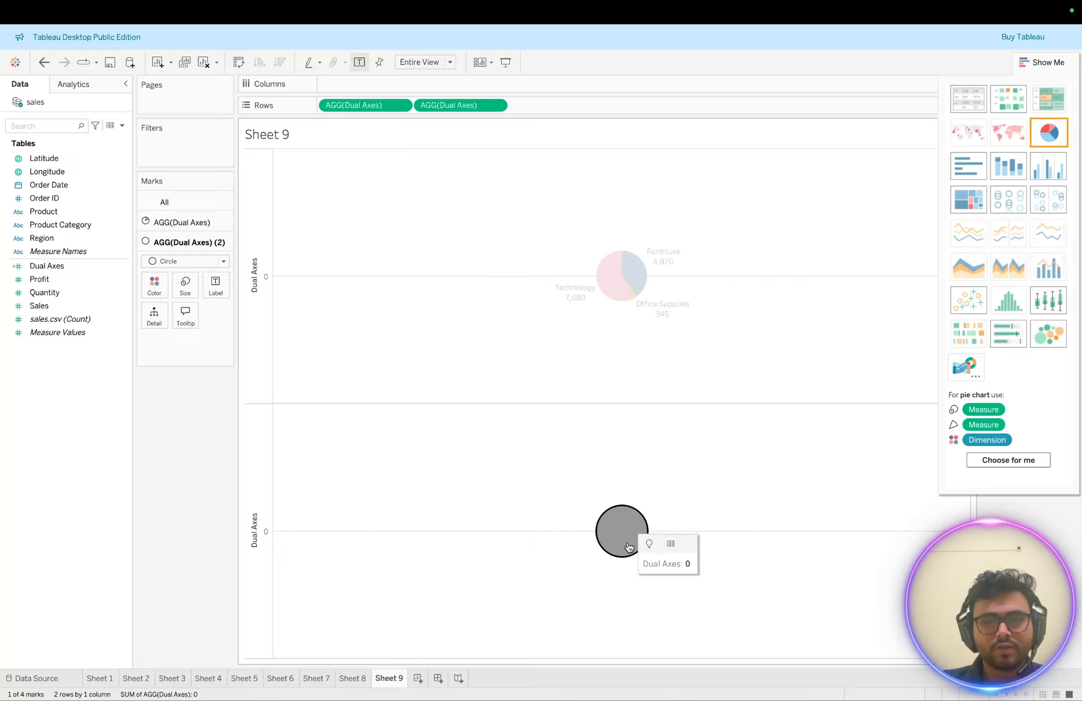
{"action": "left_click", "coordinate": [189, 284]}
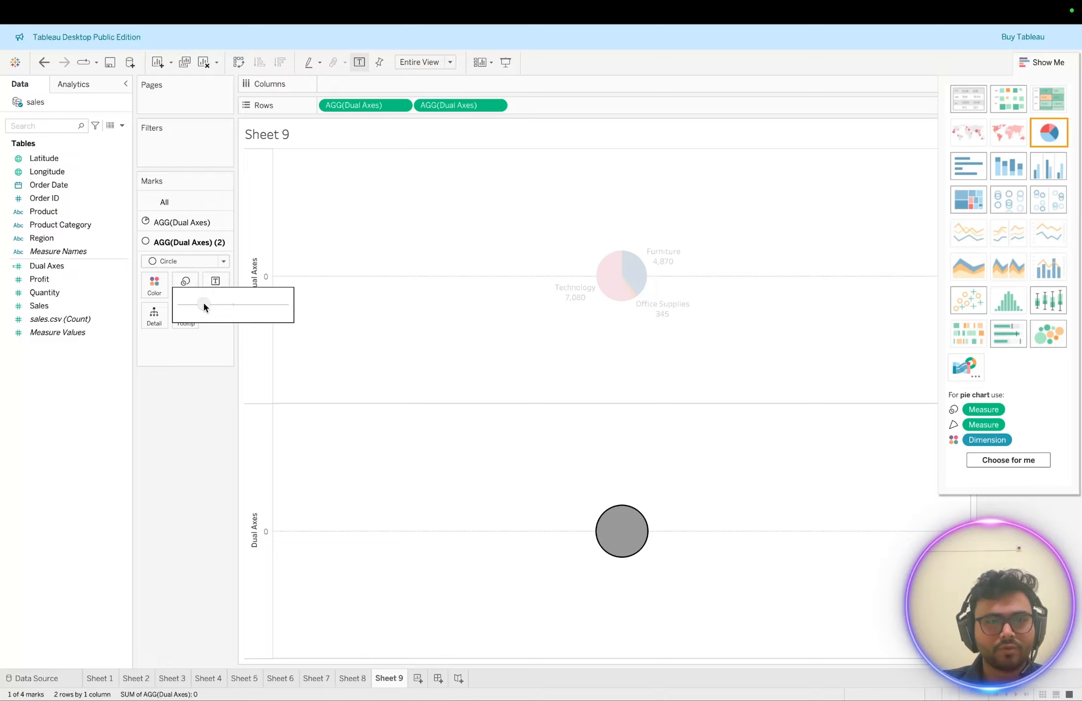
{"action": "left_click_drag", "start_coordinate": [199, 305], "coordinate": [200, 306]}
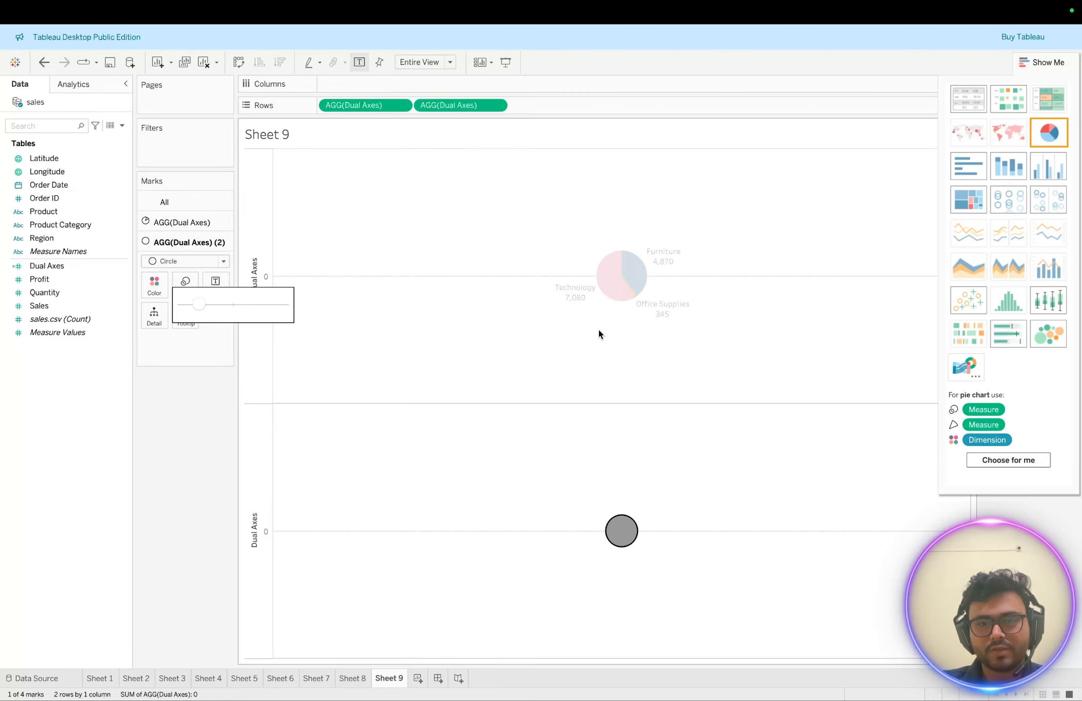
{"action": "left_click", "coordinate": [177, 414]}
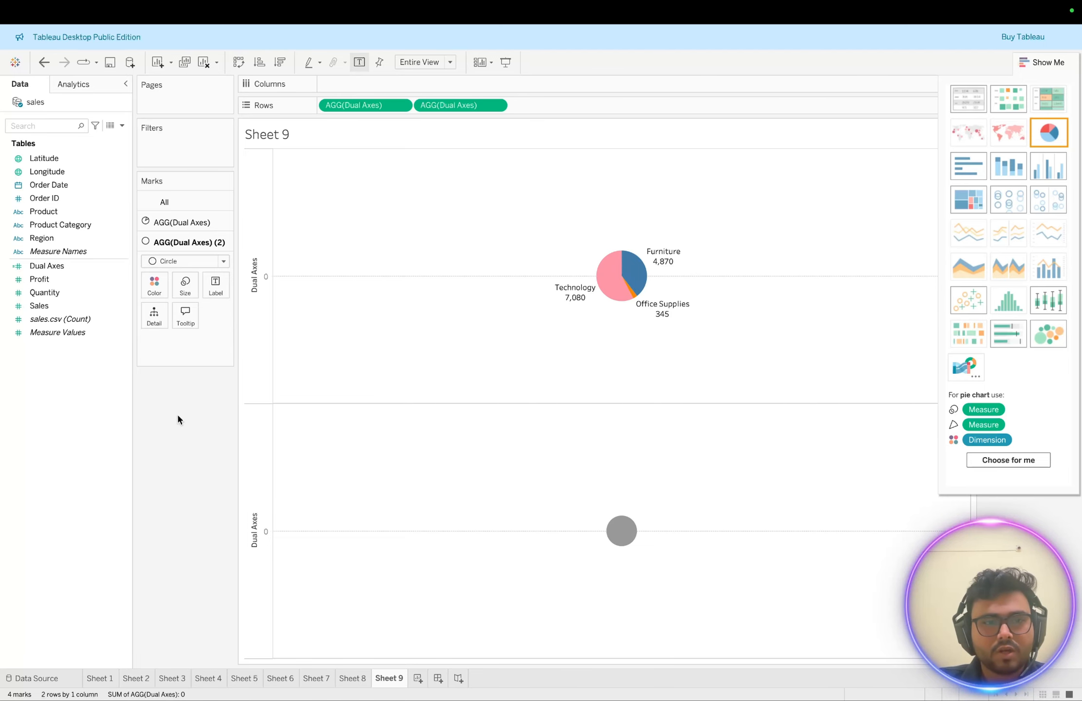
{"action": "left_click", "coordinate": [259, 336]}
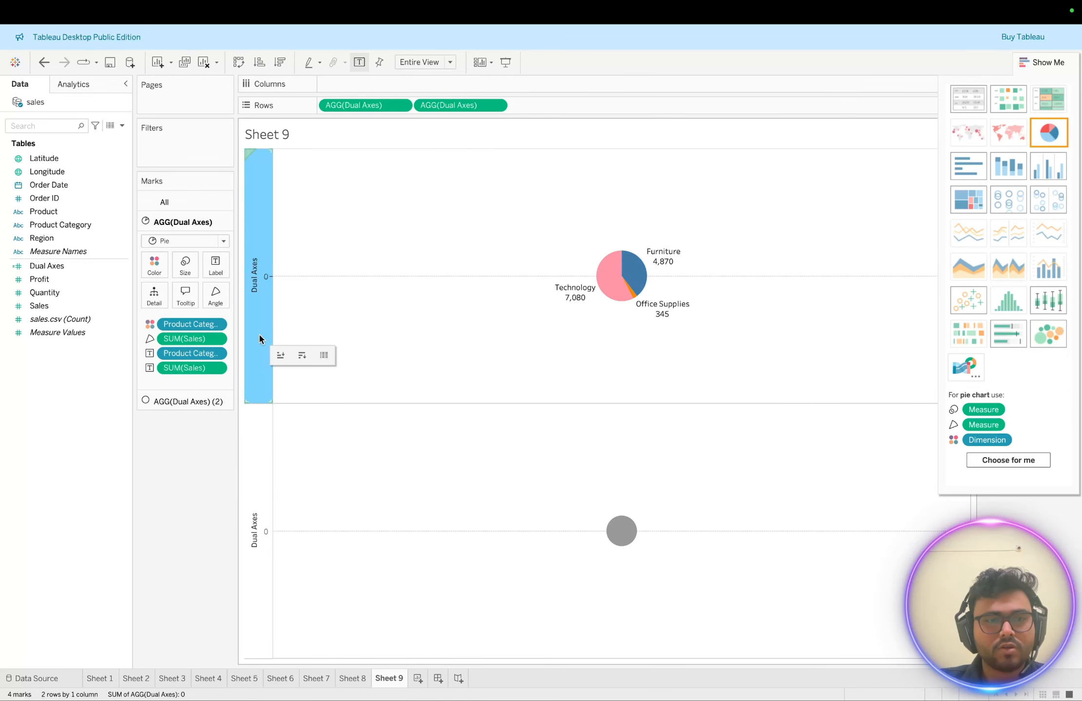
{"action": "right_click", "coordinate": [259, 335]}
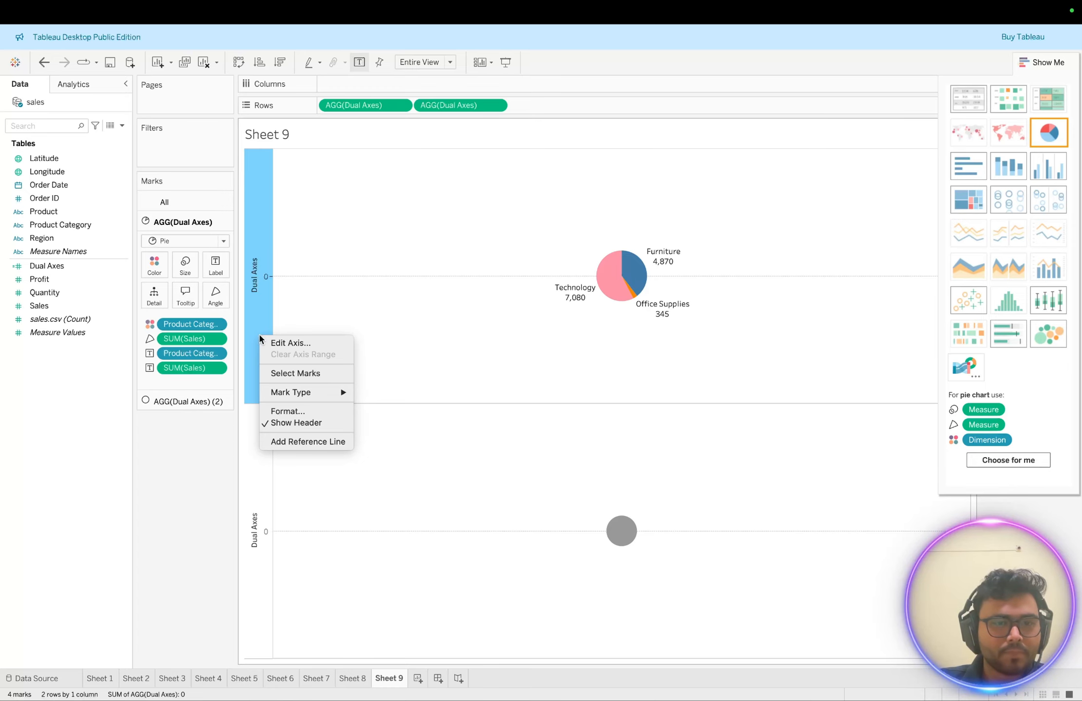
{"action": "left_click", "coordinate": [264, 383]}
{"action": "left_click", "coordinate": [264, 384]}
{"action": "left_click", "coordinate": [262, 441]}
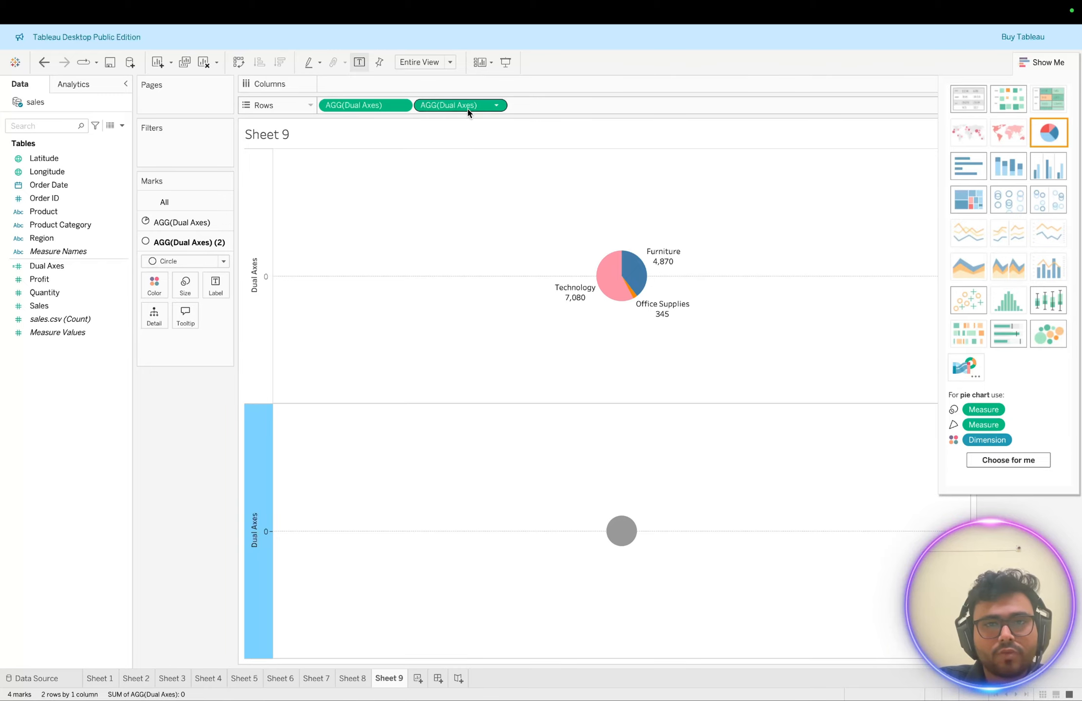
Combine the pie and the circle into one chart by making the second Dual Axes field in Rows a dual axis.
{"action": "left_click", "coordinate": [496, 105]}
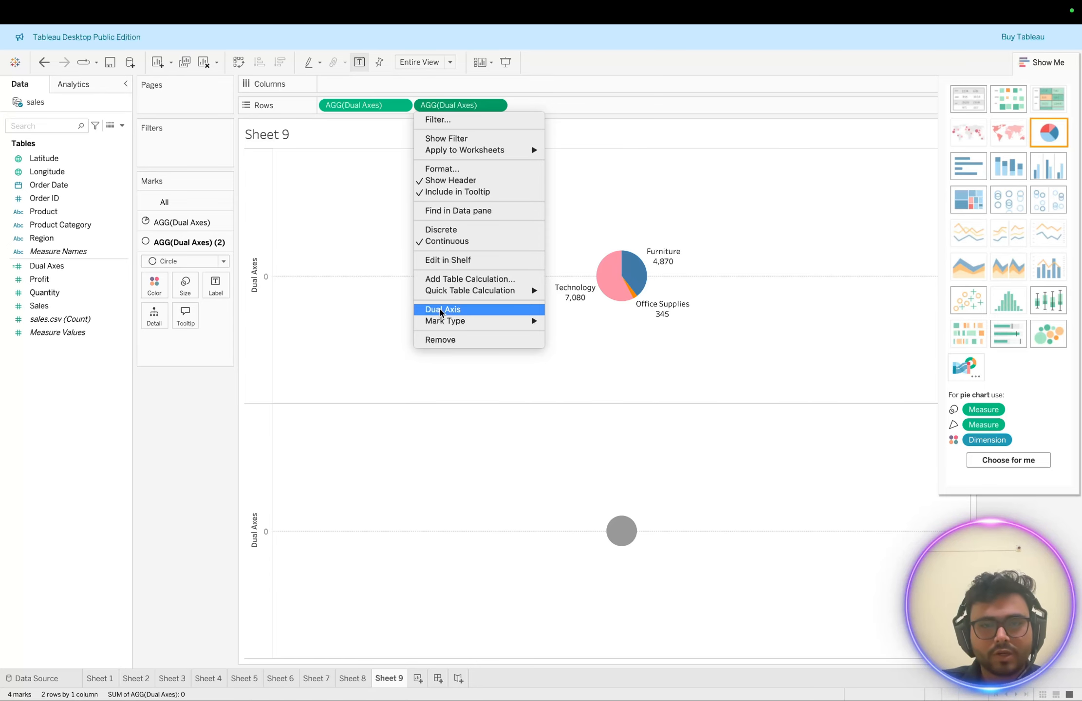
{"action": "left_click", "coordinate": [440, 310]}
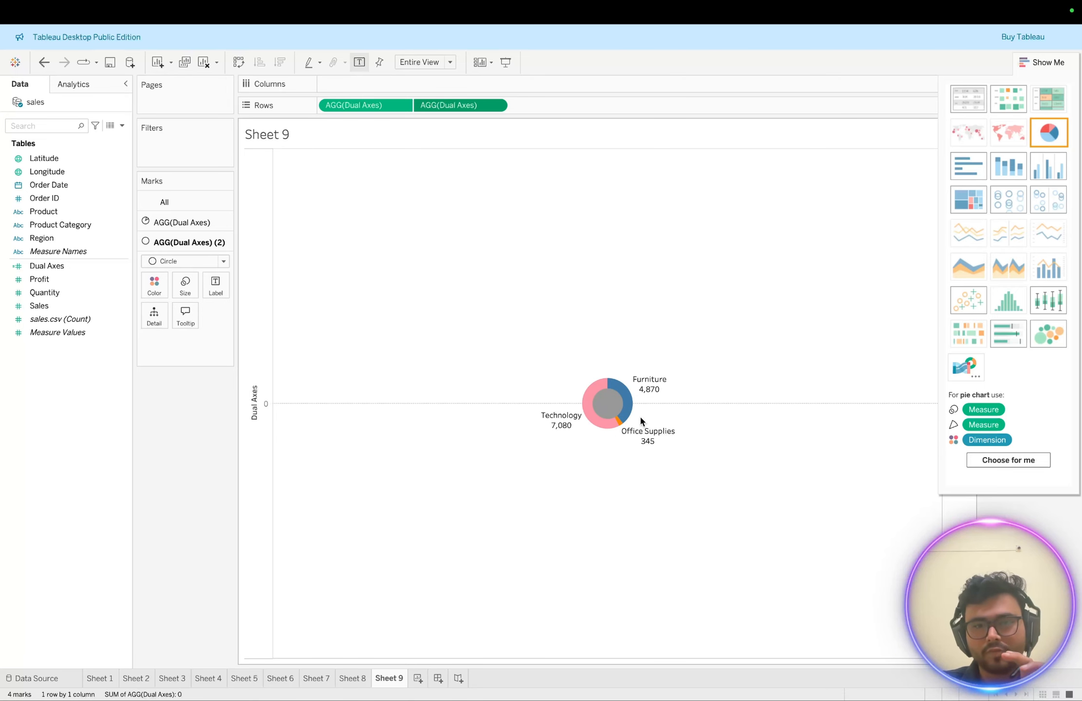
Colour the circle in the middle of the pie light grey.
{"action": "left_click", "coordinate": [610, 403]}
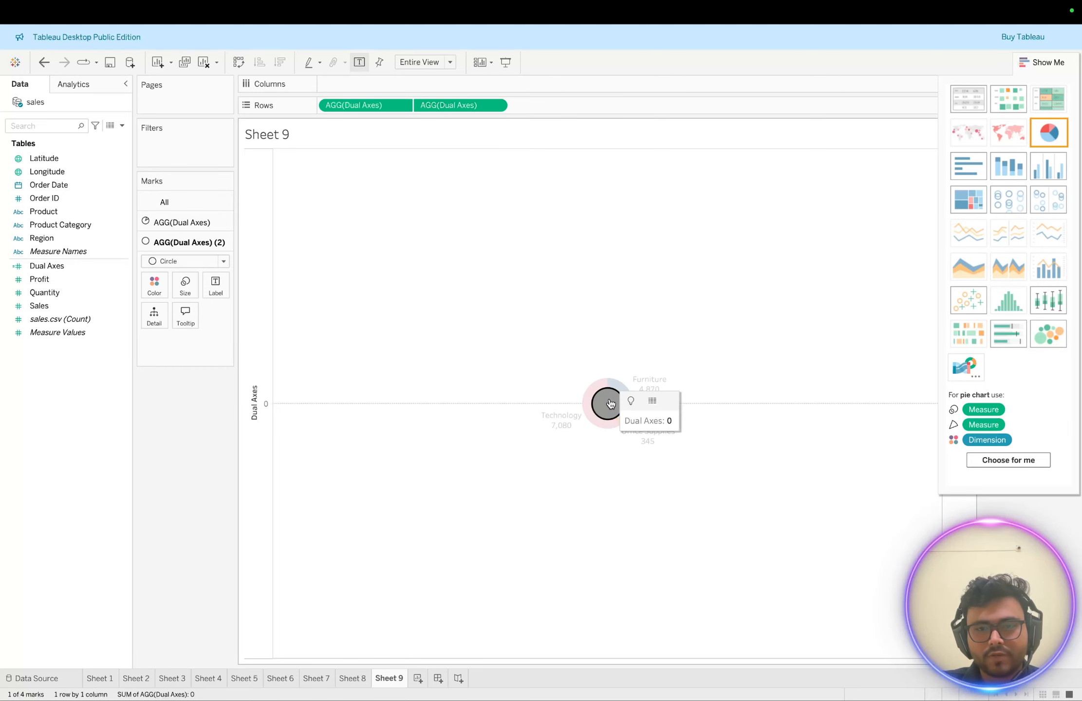
{"action": "left_click", "coordinate": [158, 287]}
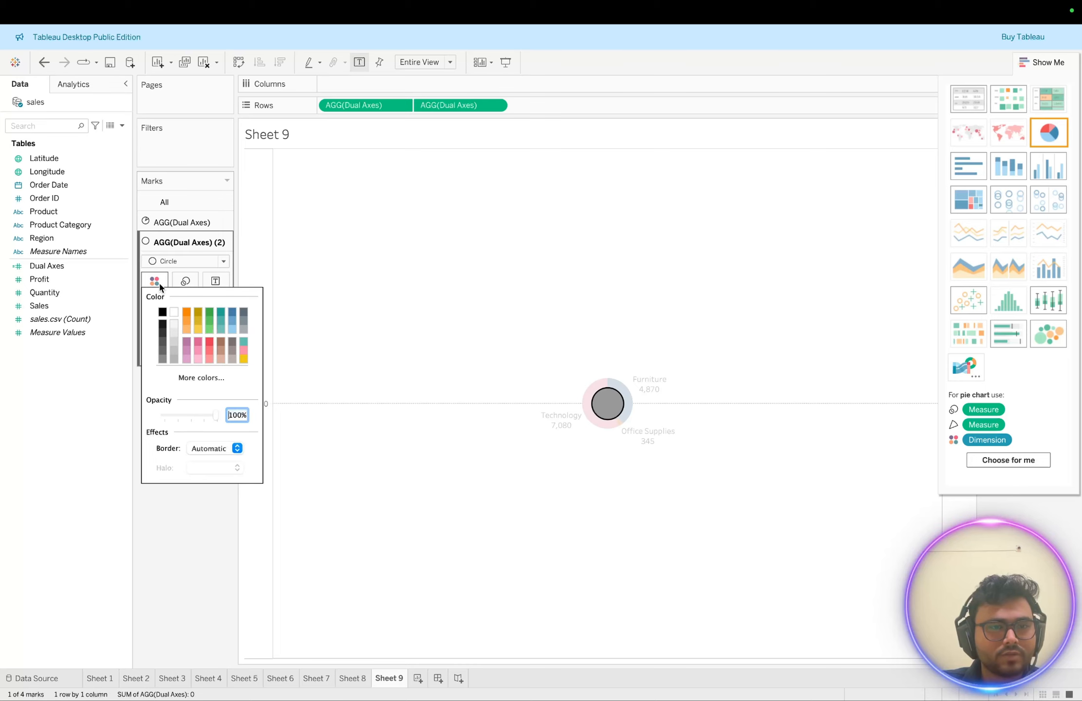
{"action": "left_click", "coordinate": [173, 332]}
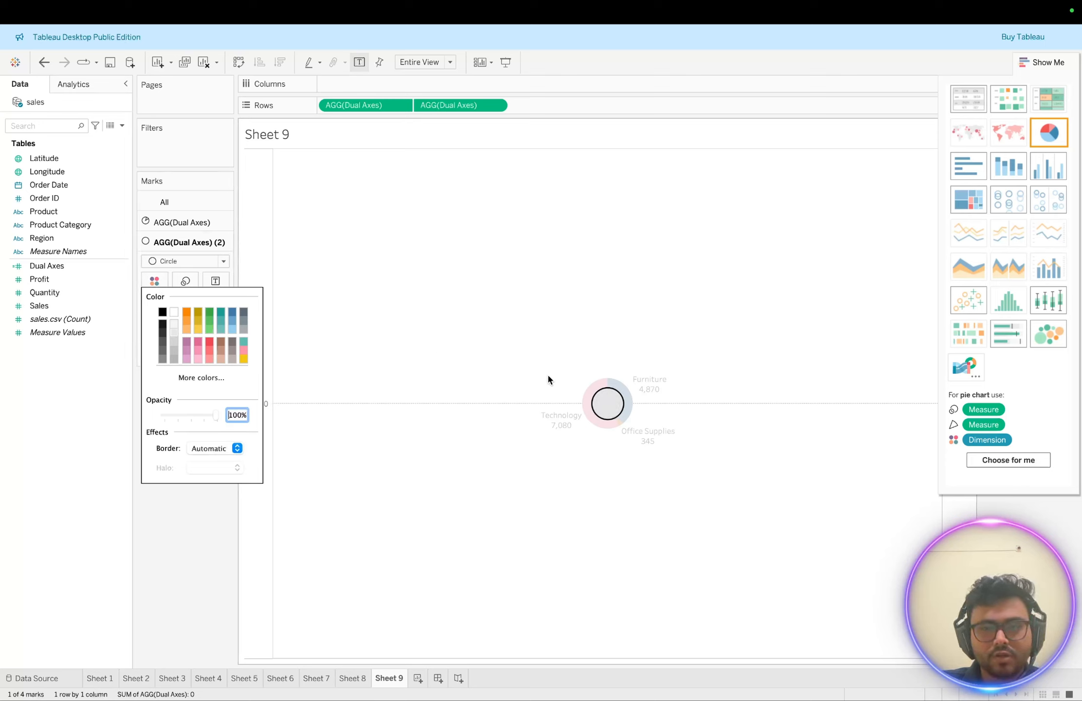
{"action": "left_click", "coordinate": [174, 343]}
{"action": "left_click", "coordinate": [201, 523]}
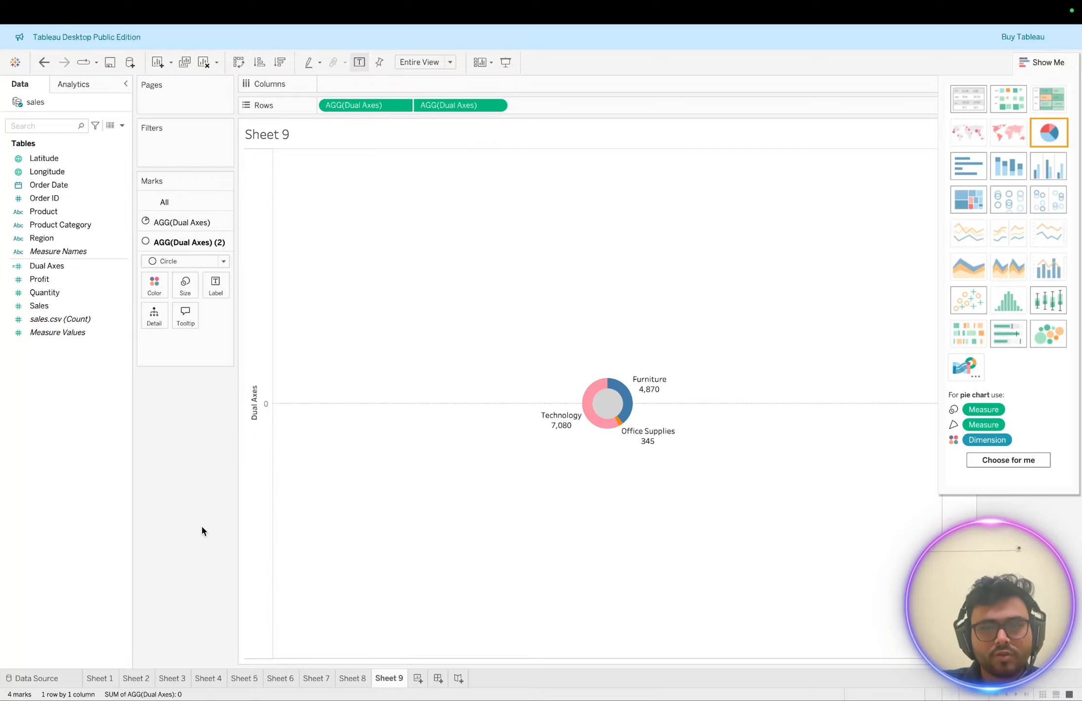
{"action": "mouse_move", "coordinate": [611, 407]}
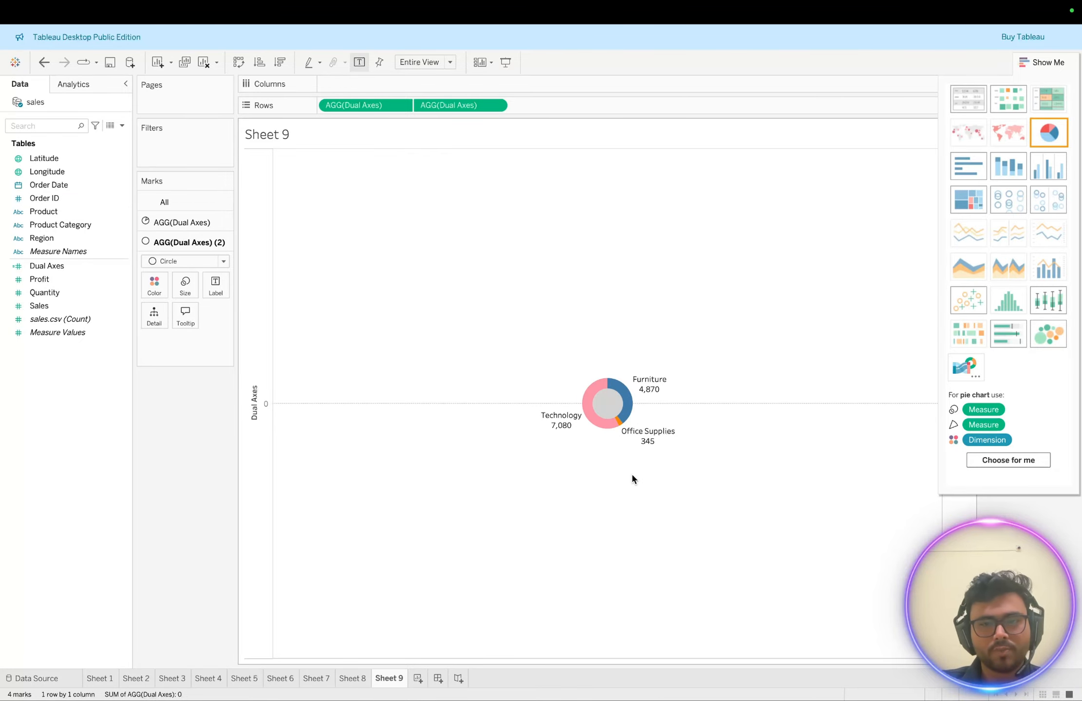
Synchronize the Dual Axes axis and hide its header.
{"action": "right_click", "coordinate": [258, 359]}
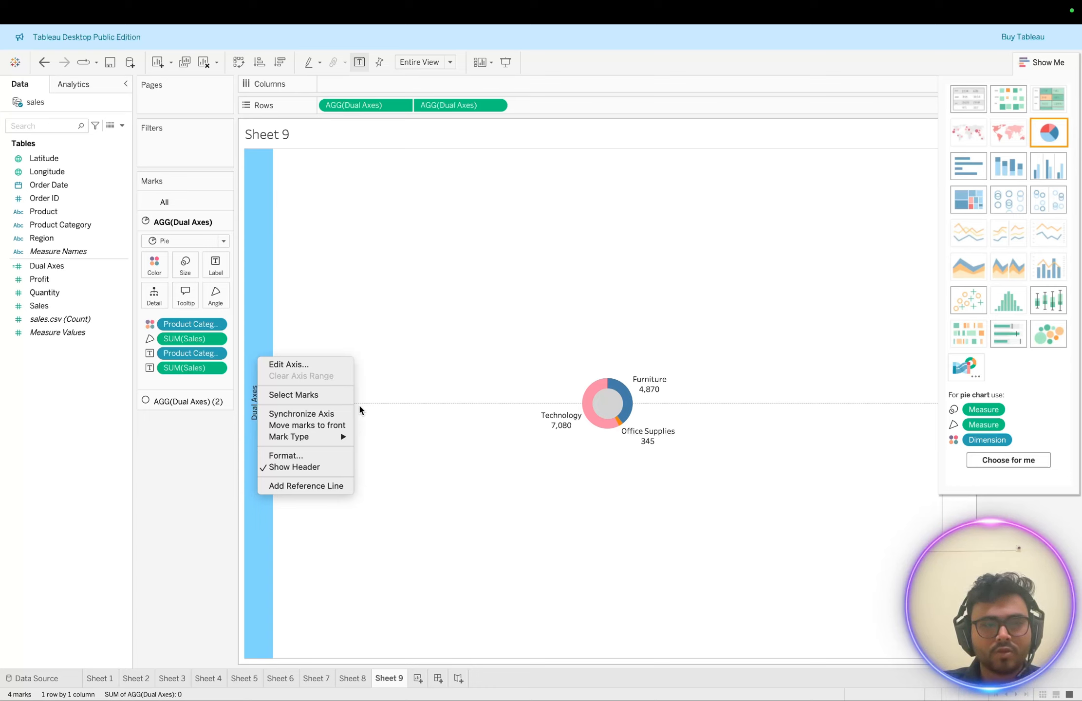
{"action": "left_click", "coordinate": [317, 415]}
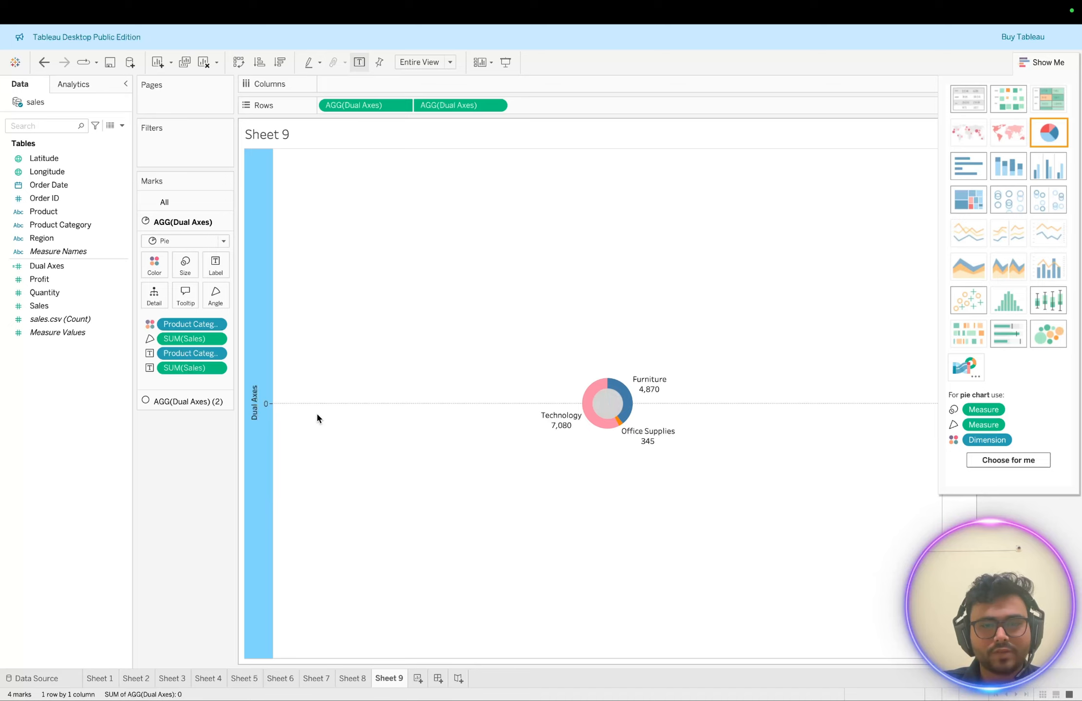
{"action": "right_click", "coordinate": [256, 353]}
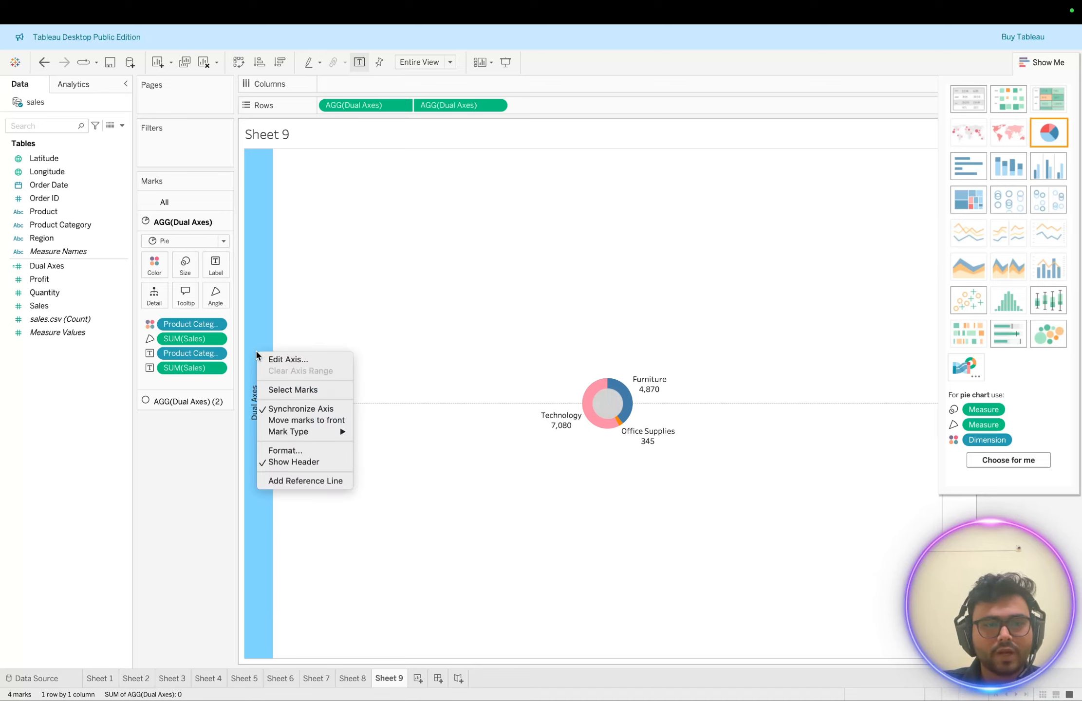
{"action": "left_click", "coordinate": [285, 462]}
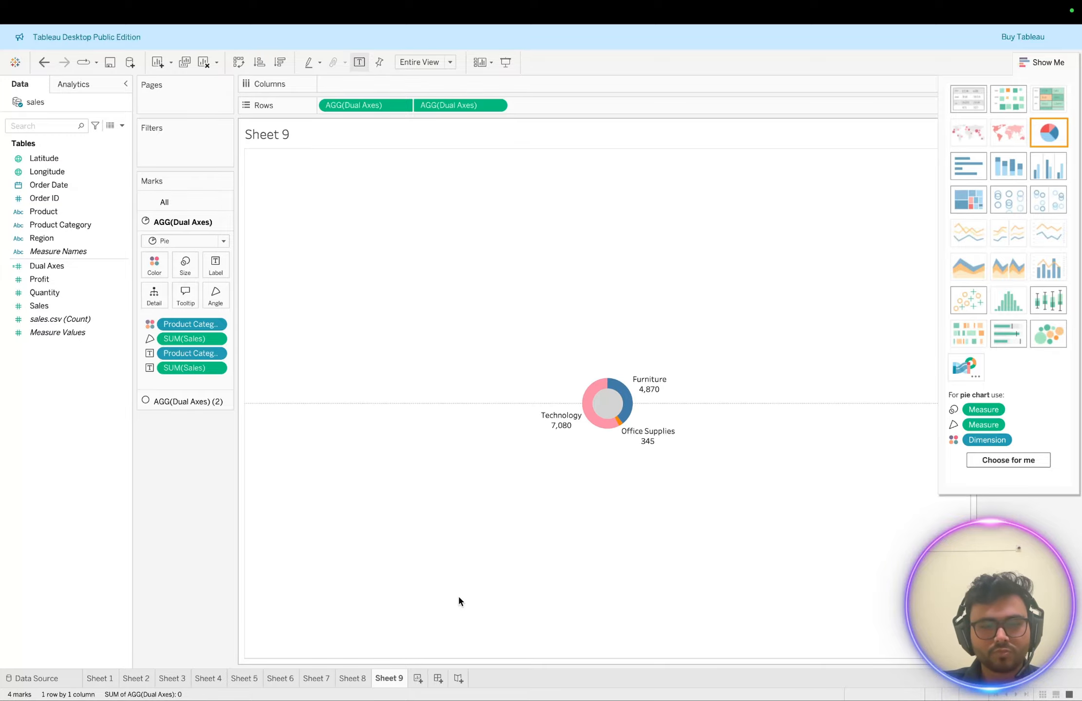
Create a new dashboard and place Sheet 9 in it as a tiled sheet.
{"action": "left_click", "coordinate": [437, 678]}
{"action": "mouse_move", "coordinate": [42, 332]}
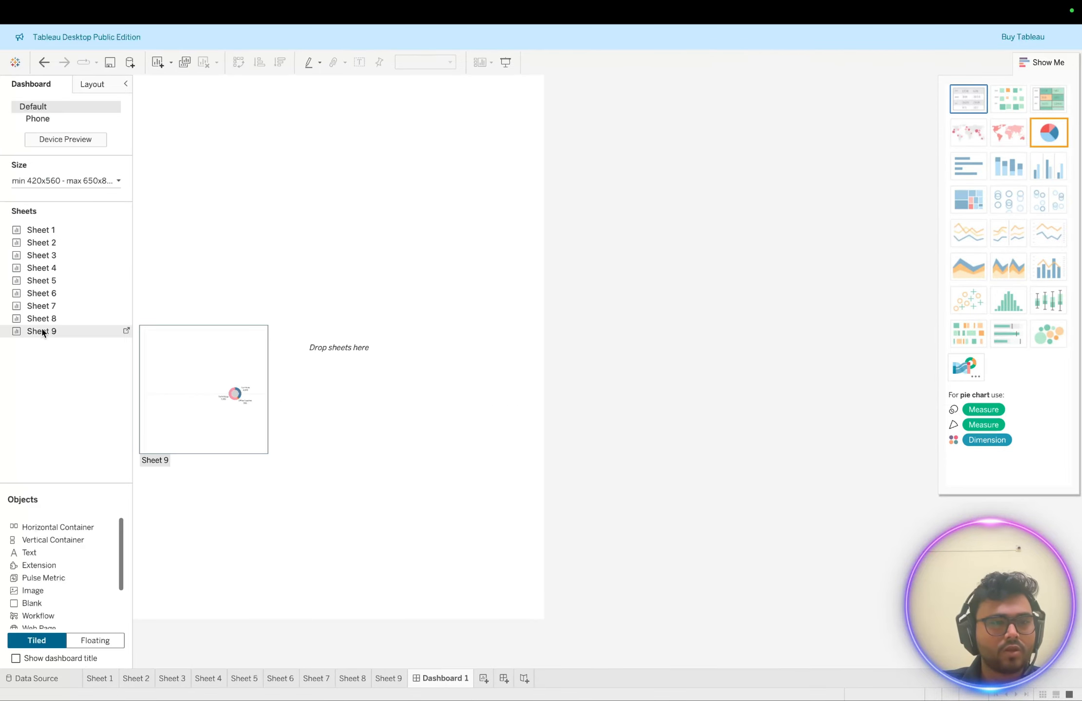
{"action": "left_click_drag", "start_coordinate": [42, 332], "coordinate": [226, 290]}
{"action": "left_click_drag", "start_coordinate": [256, 205], "coordinate": [244, 200]}
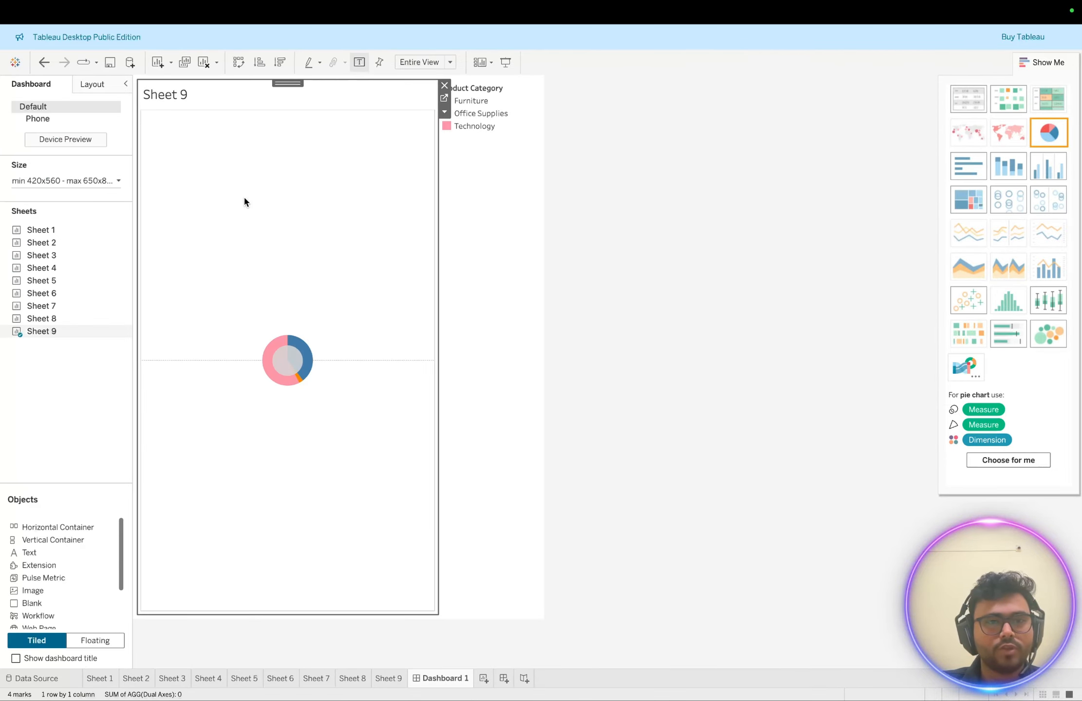
Replace the tiled Sheet 9 with an enlarged floating one placed just below the Product Category legend.
{"action": "left_click", "coordinate": [91, 637]}
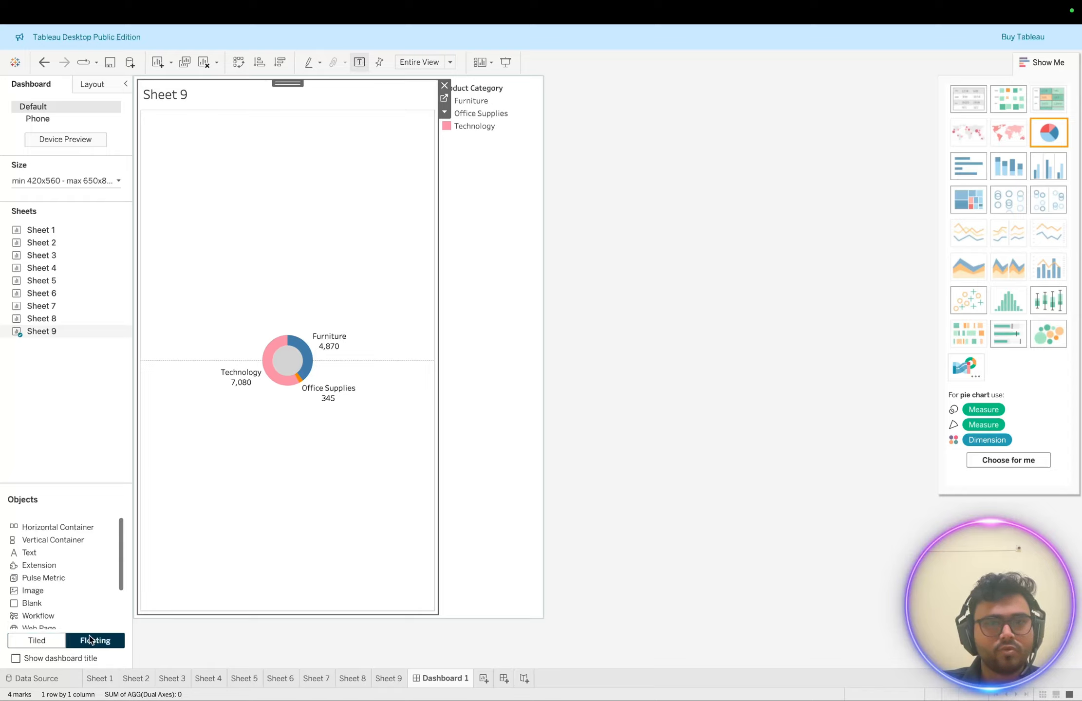
{"action": "left_click", "coordinate": [444, 86]}
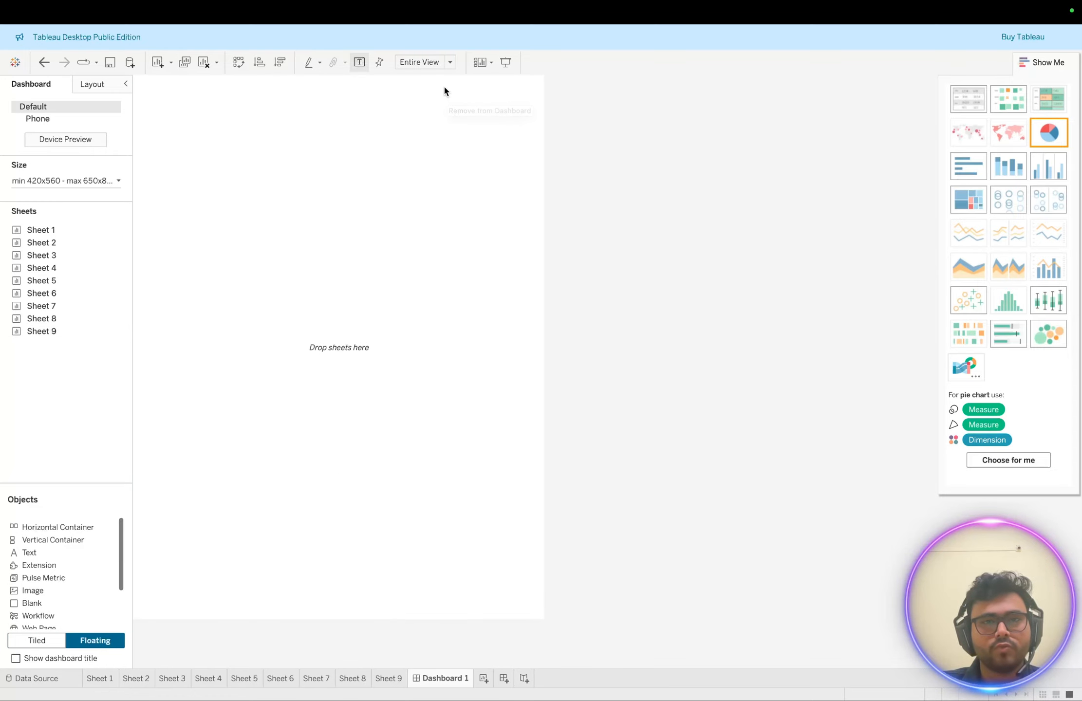
{"action": "left_click_drag", "start_coordinate": [31, 335], "coordinate": [195, 134]}
{"action": "left_click_drag", "start_coordinate": [328, 318], "coordinate": [451, 347]}
{"action": "left_click_drag", "start_coordinate": [321, 130], "coordinate": [322, 190]}
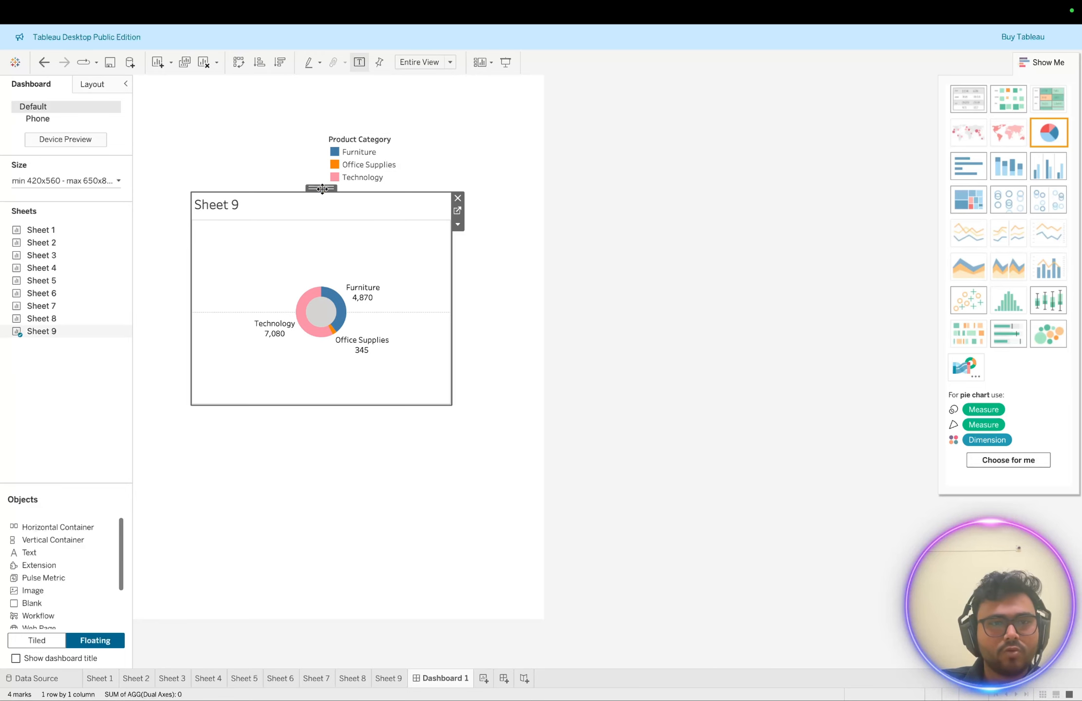